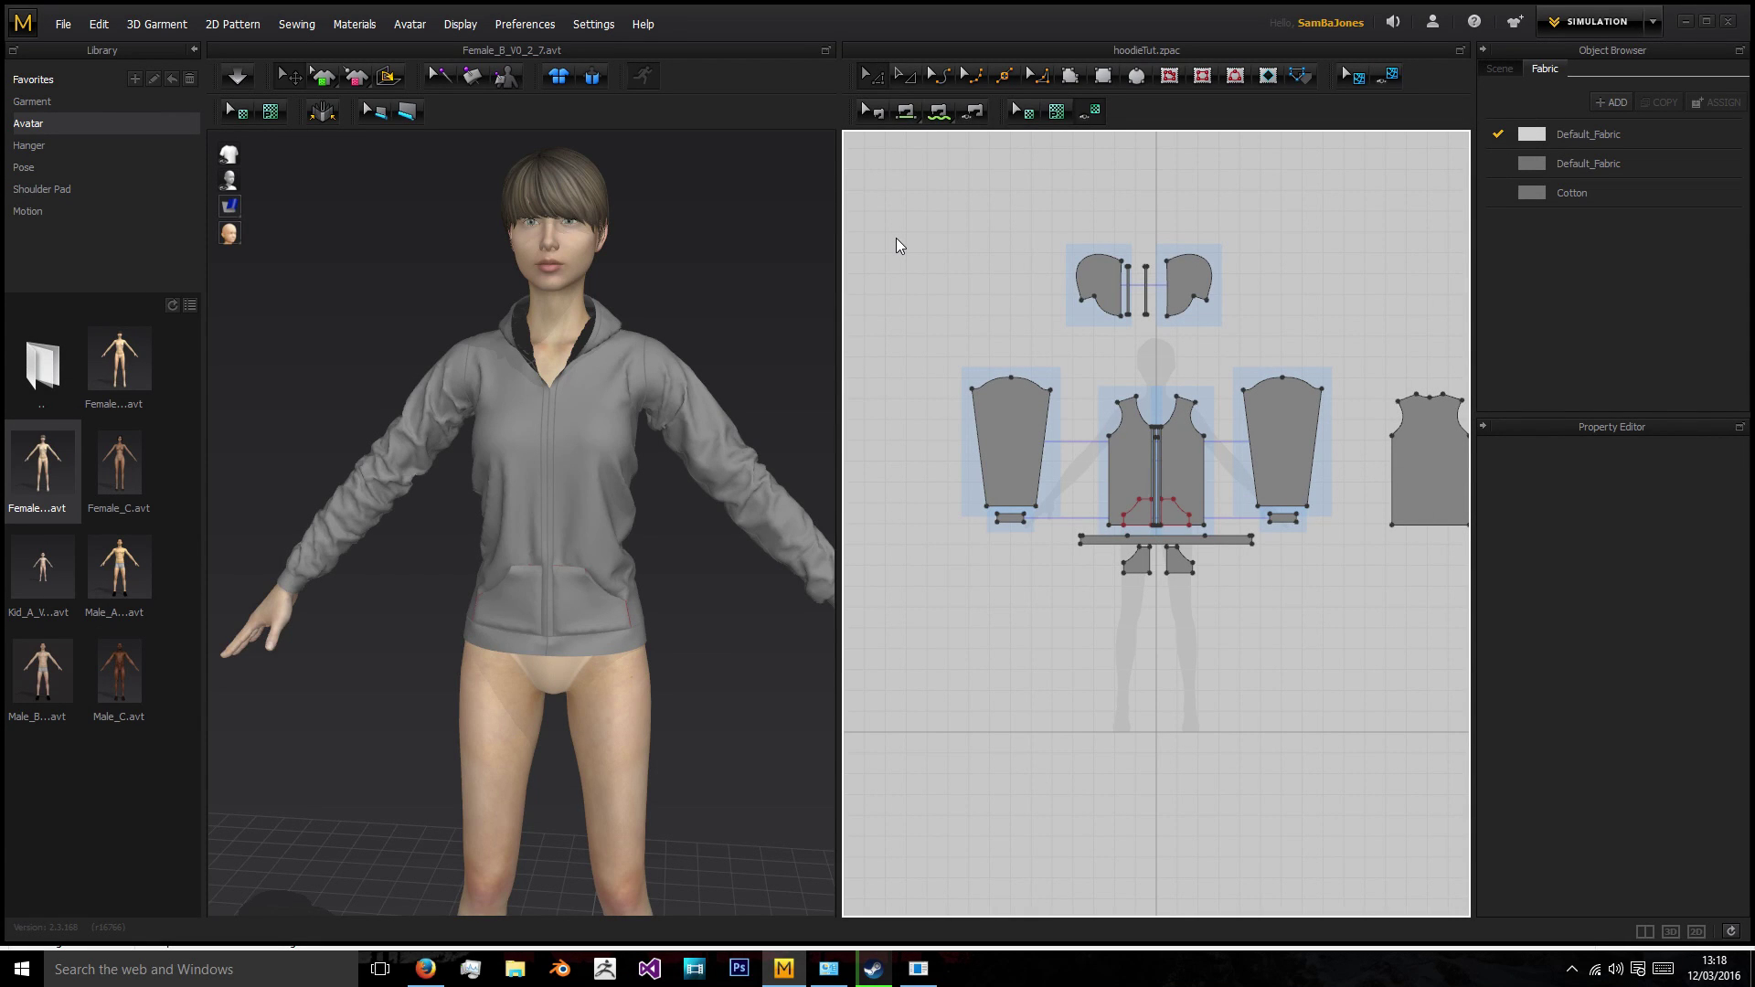
Examine the simulated hoodie from the front, side and back along with its 2D pattern pieces.
mouse_move(677, 427)
right_down()
mouse_move(658, 443)
mouse_move(917, 450)
mouse_move(651, 431)
right_up()
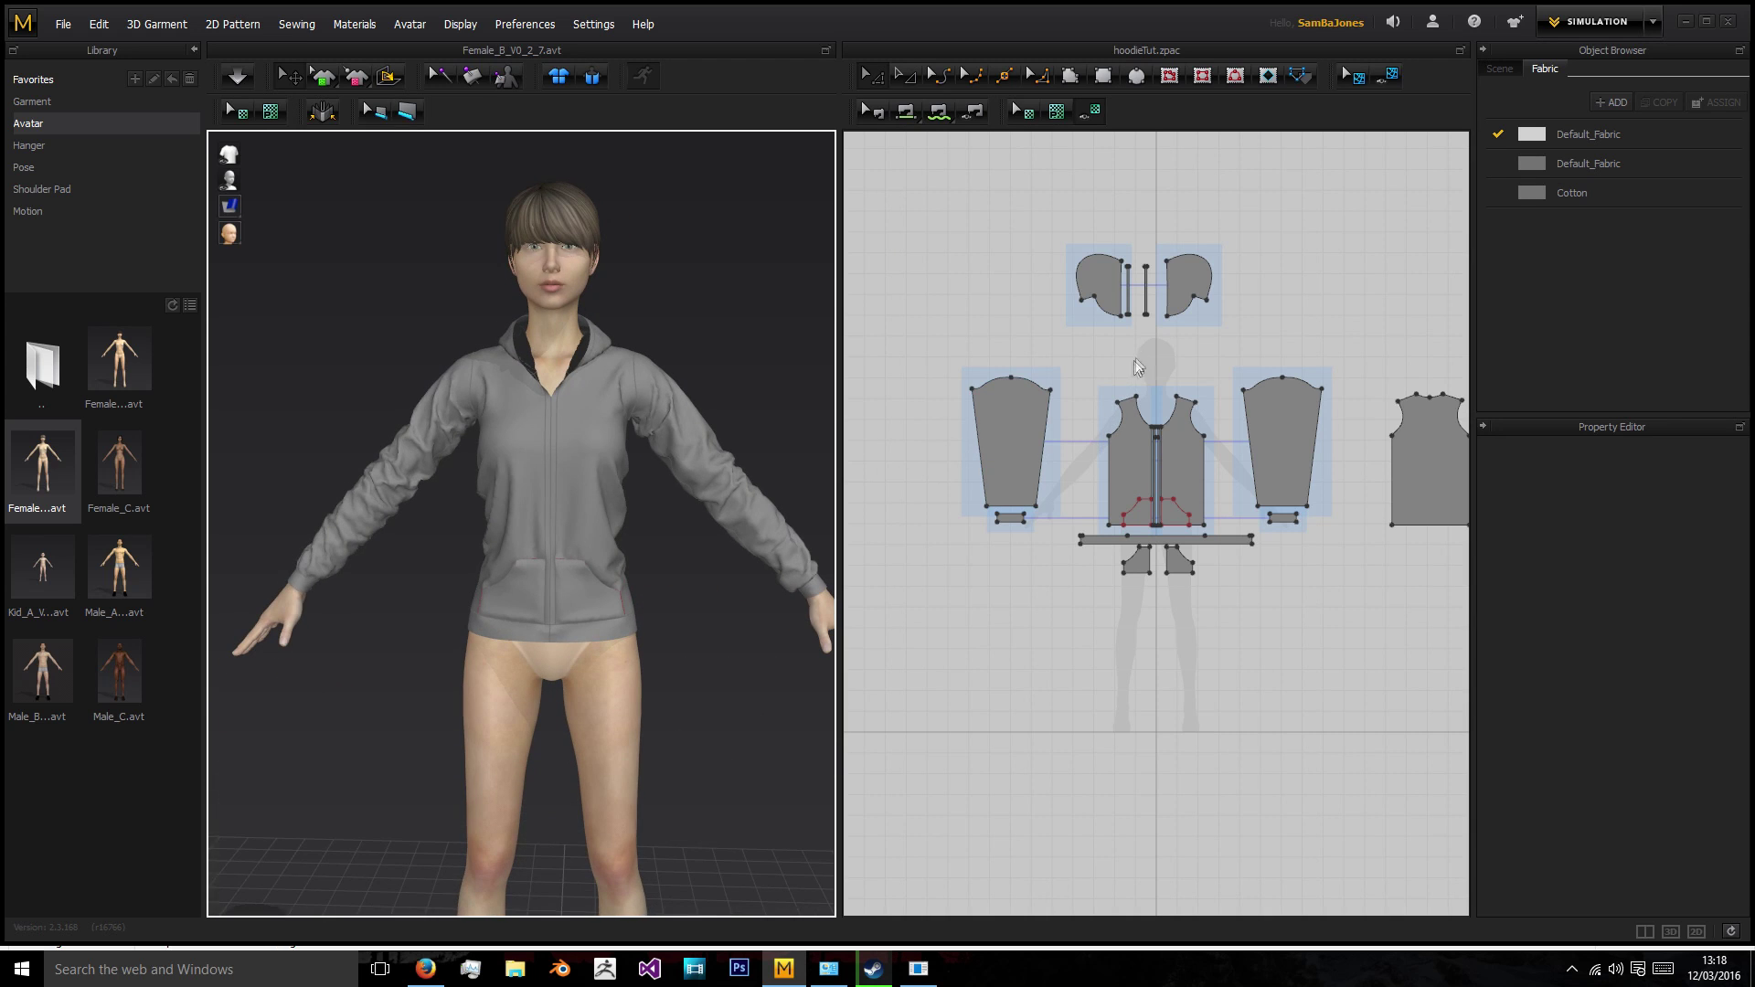
right_drag(1143, 358, 996, 309)
click(1020, 254)
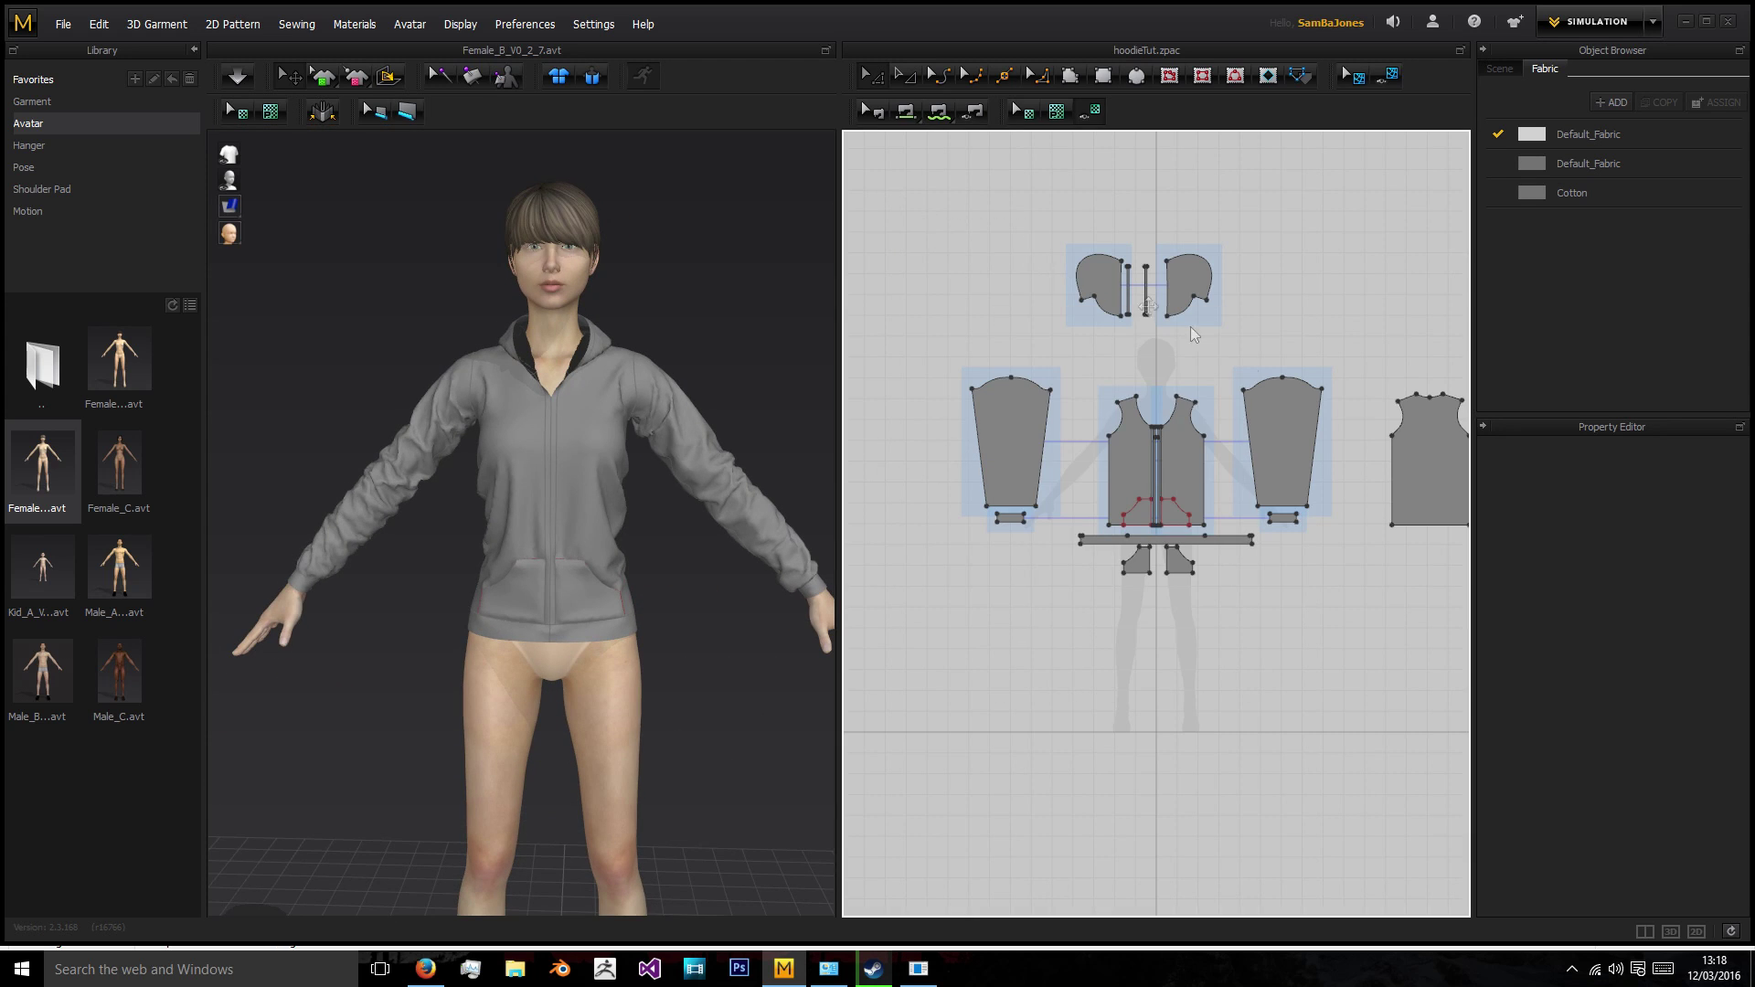
scroll(1278, 399, up, 3)
scroll(1282, 407, down, 4)
scroll(1267, 407, up, 1)
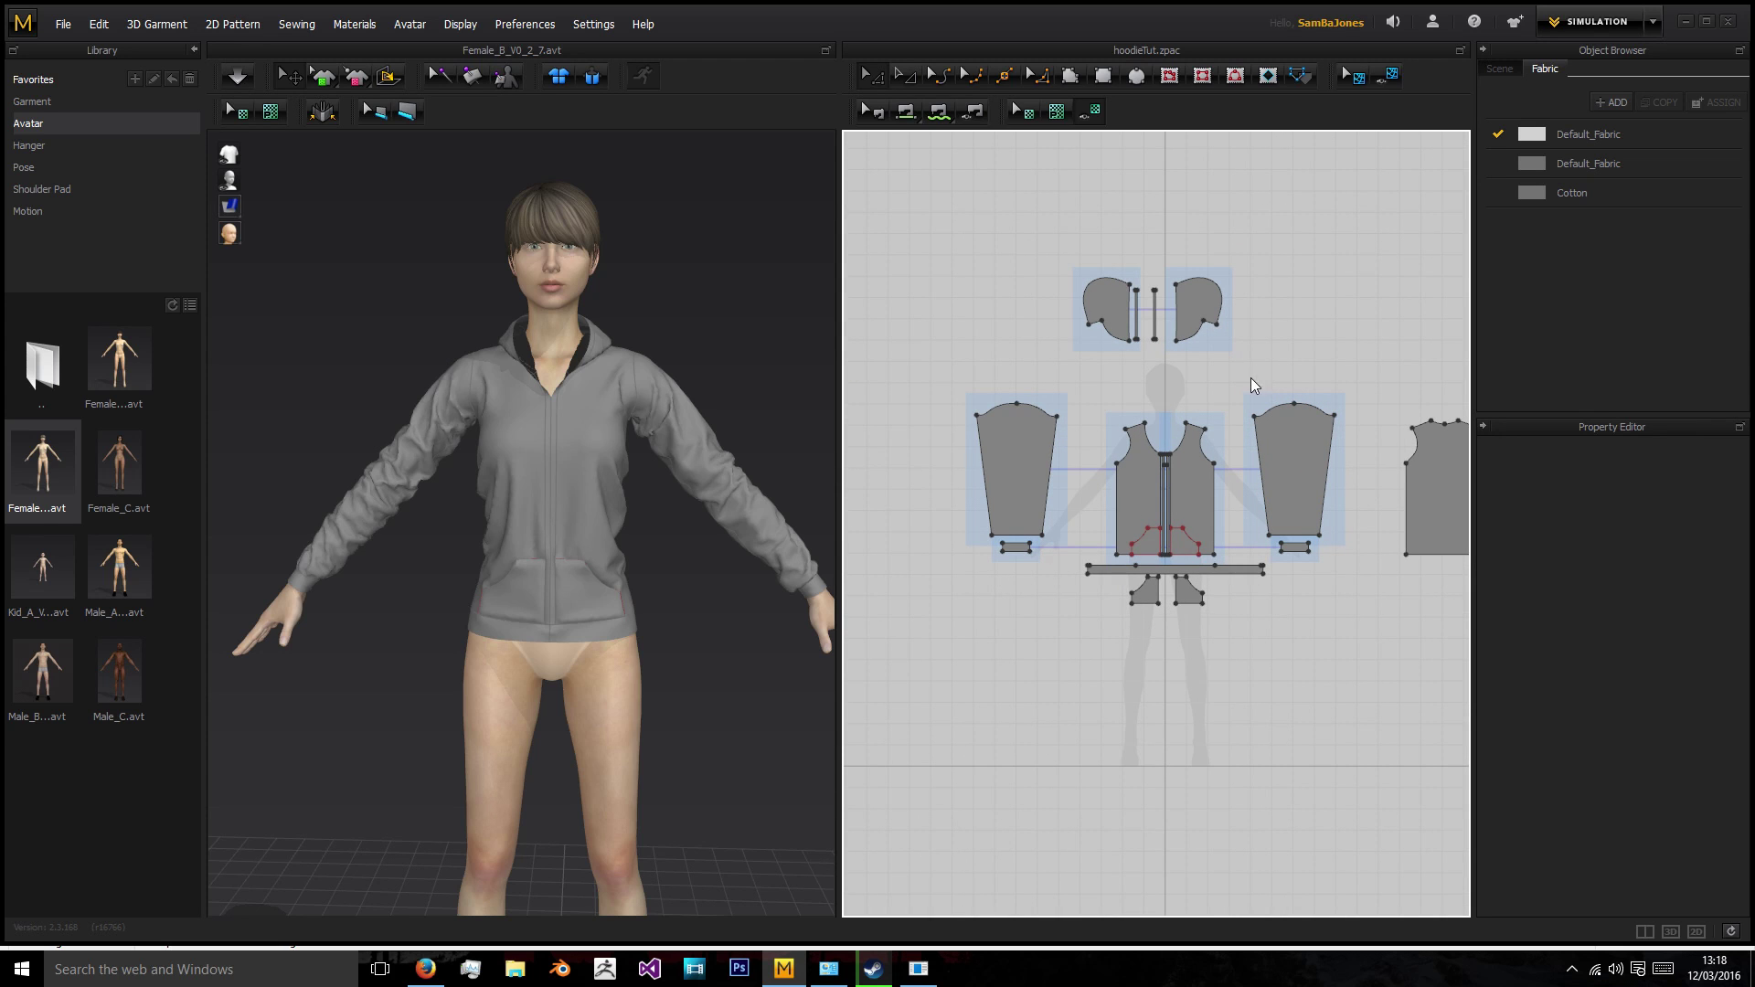
right_drag(339, 414, 395, 409)
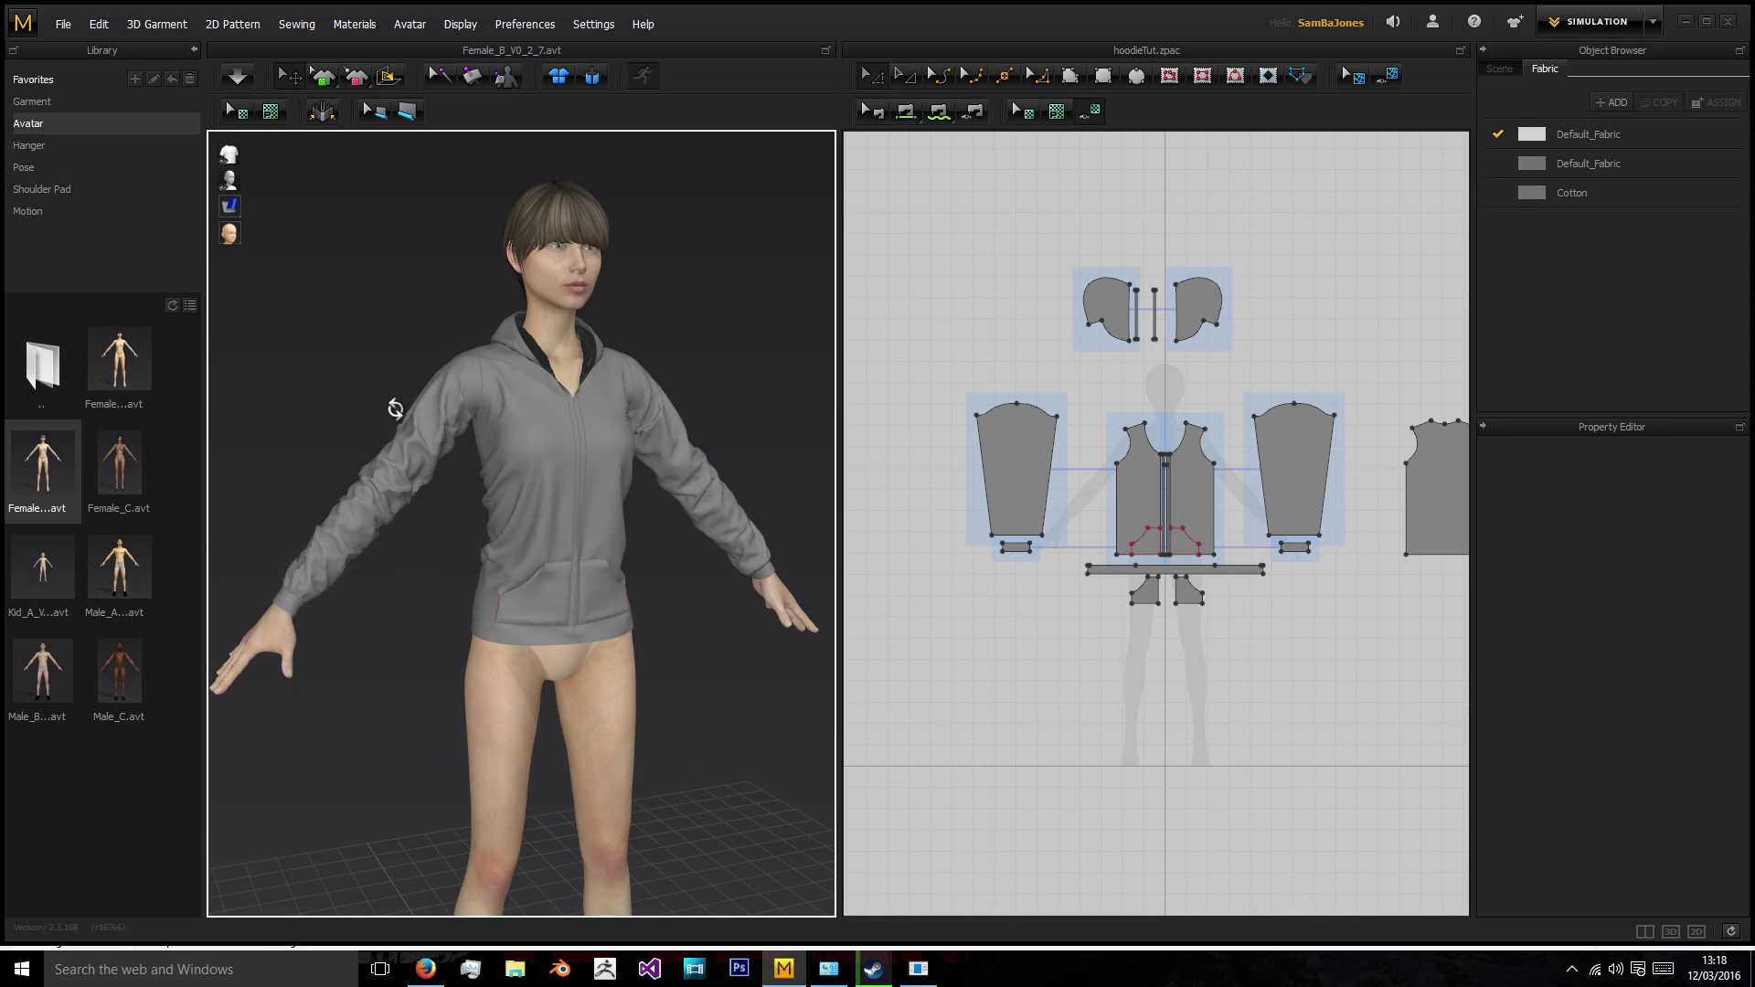
right_drag(412, 329, 783, 367)
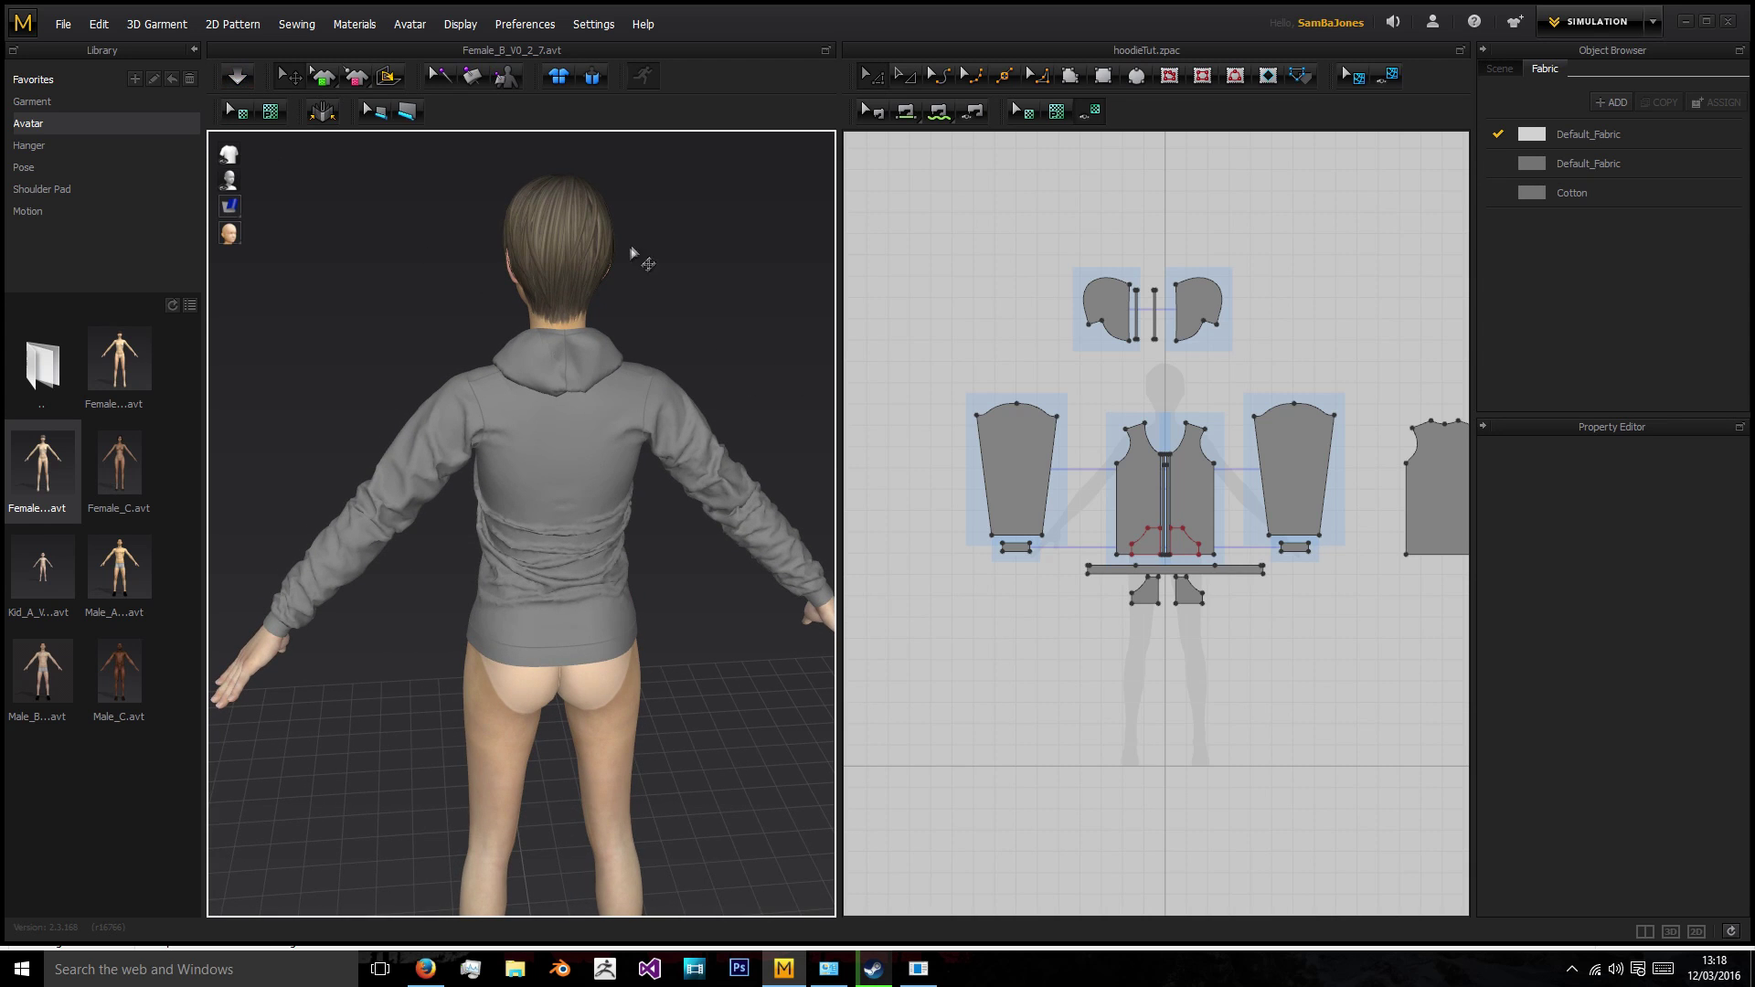
Try raising the neckline points of the two front panels together with the top ends of the zipper strips.
click(1109, 340)
scroll(1109, 340, up, 3)
click(1152, 371)
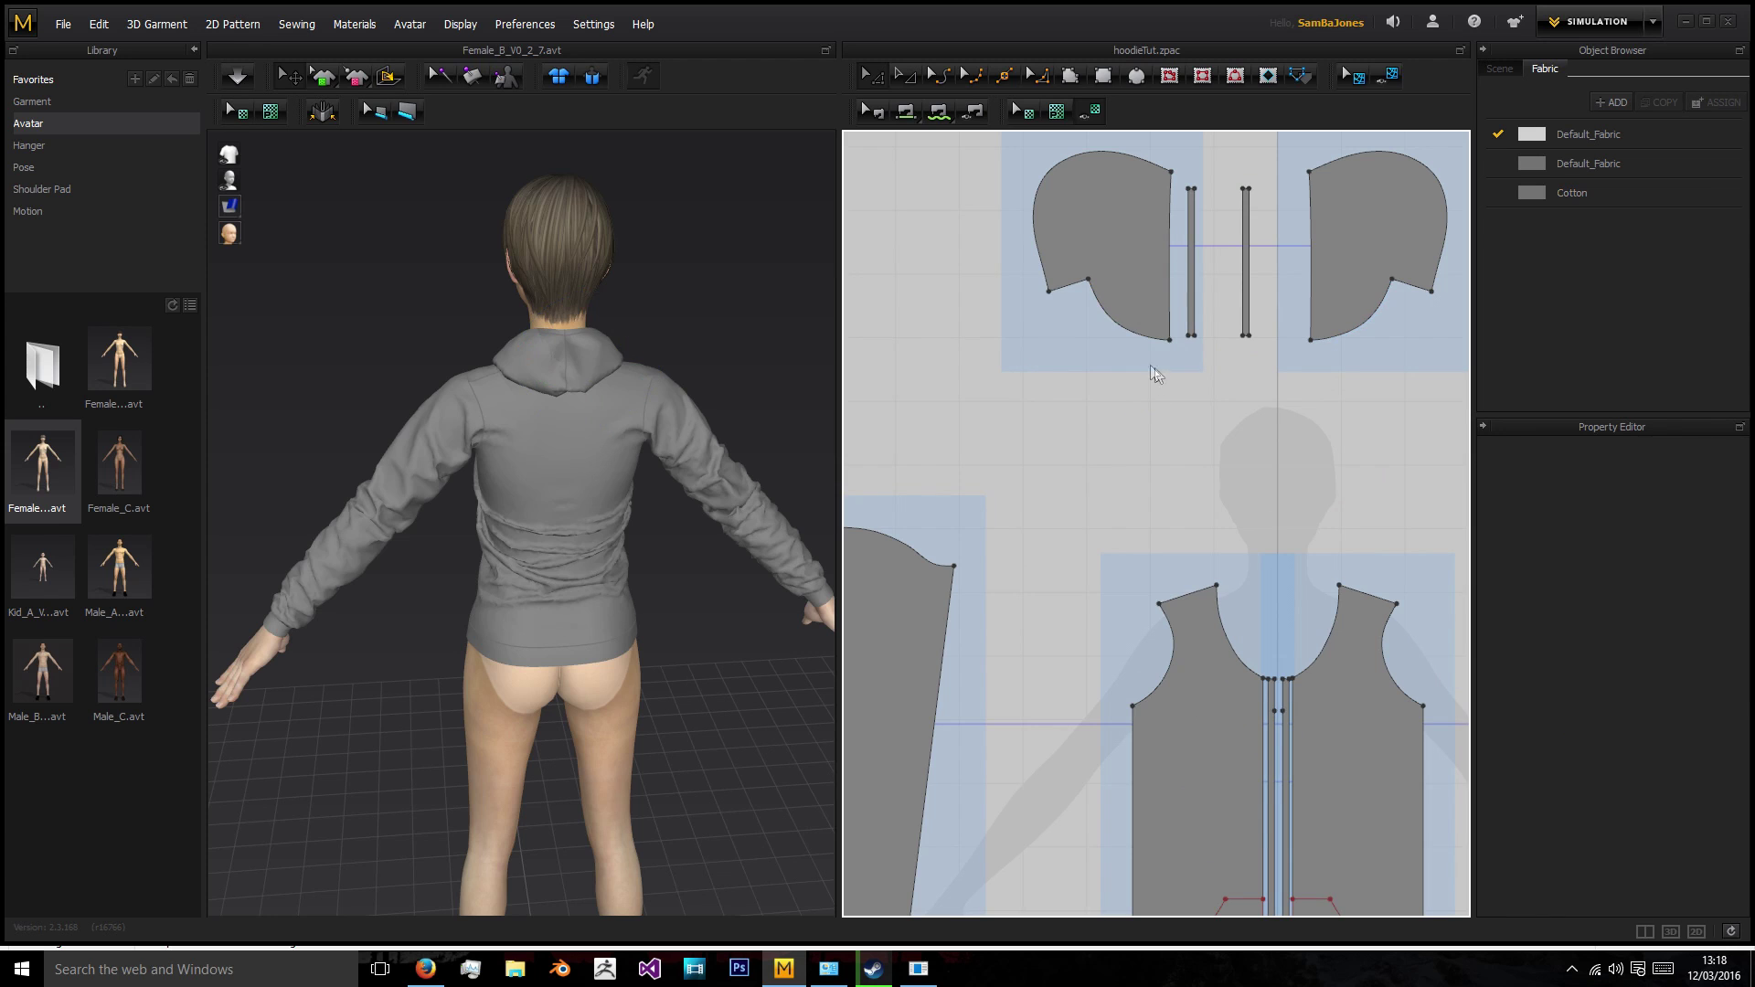
right_click(1089, 478)
click(1130, 230)
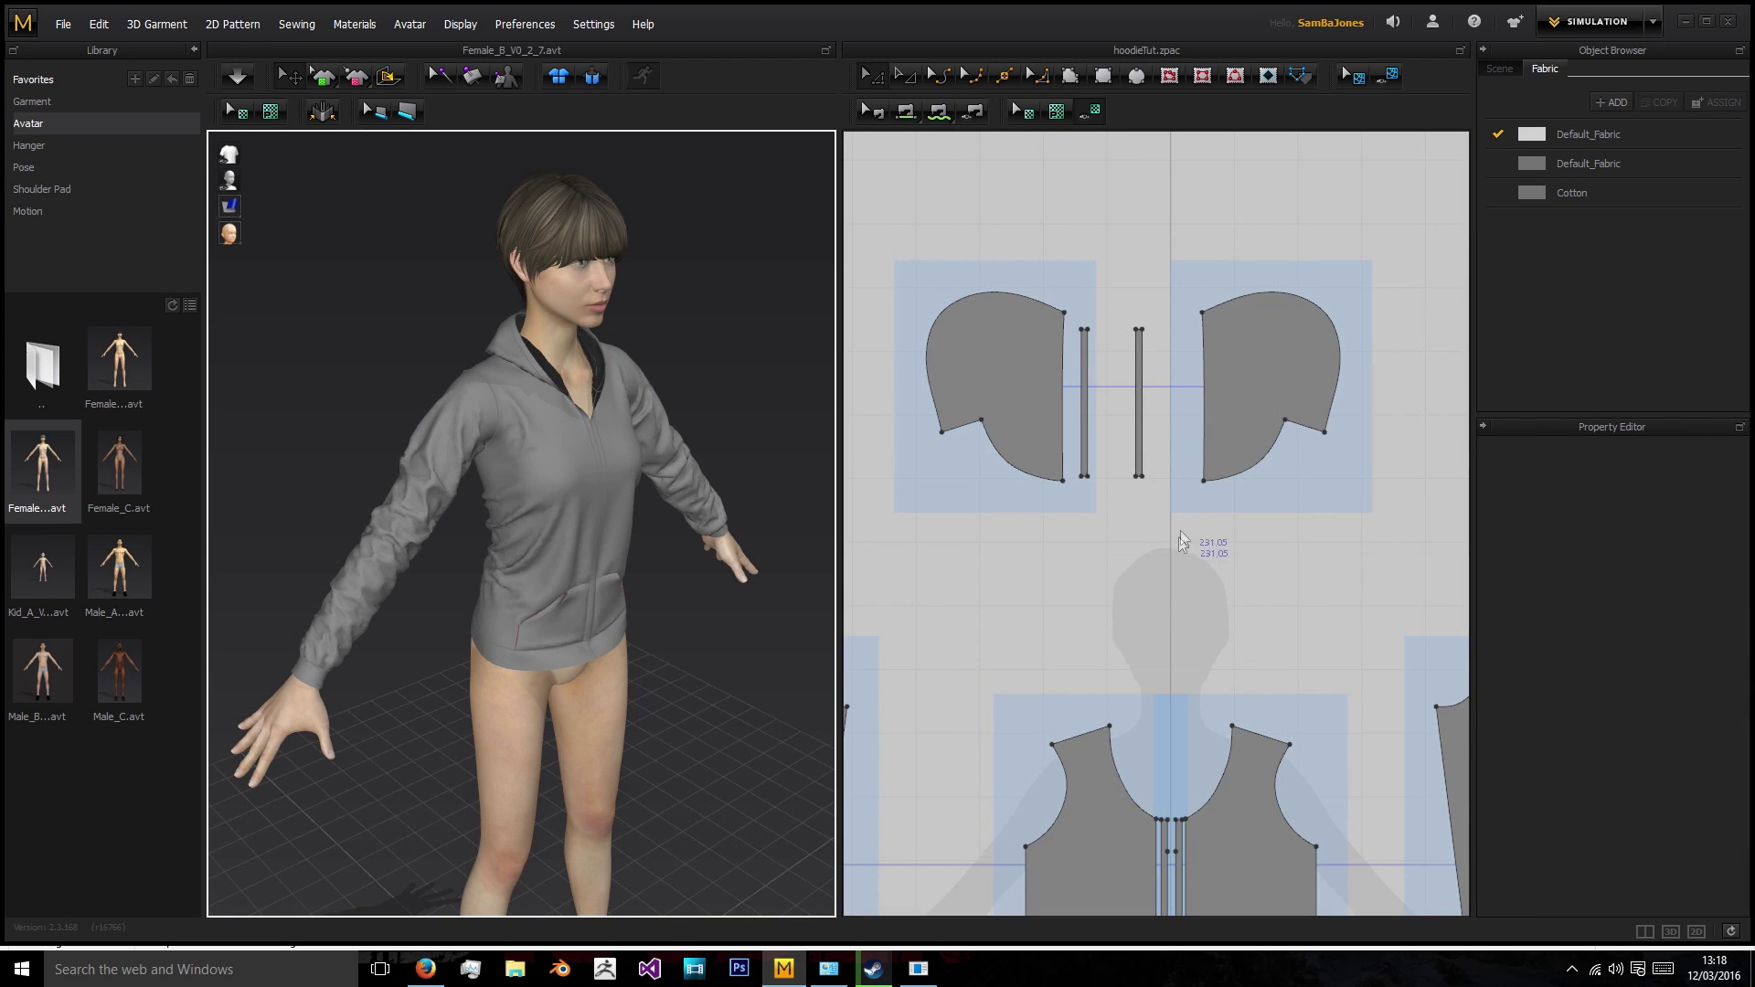
scroll(1177, 635, up, 4)
scroll(1105, 536, up, 3)
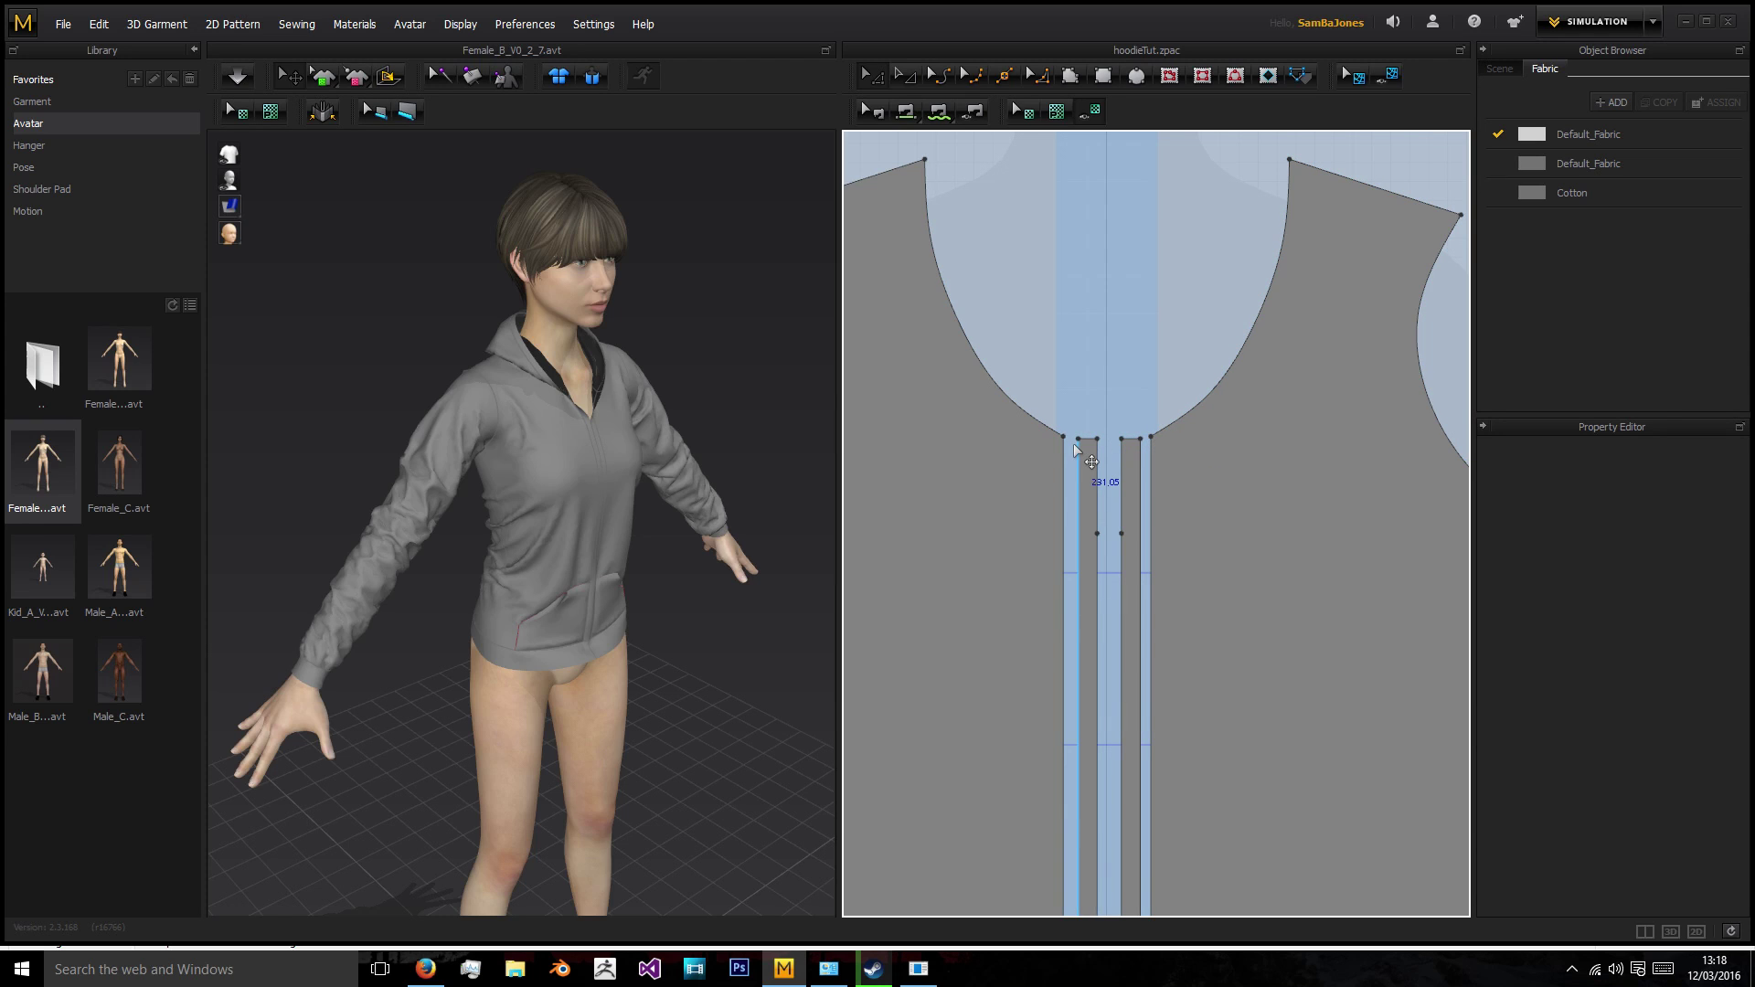
click(1074, 441)
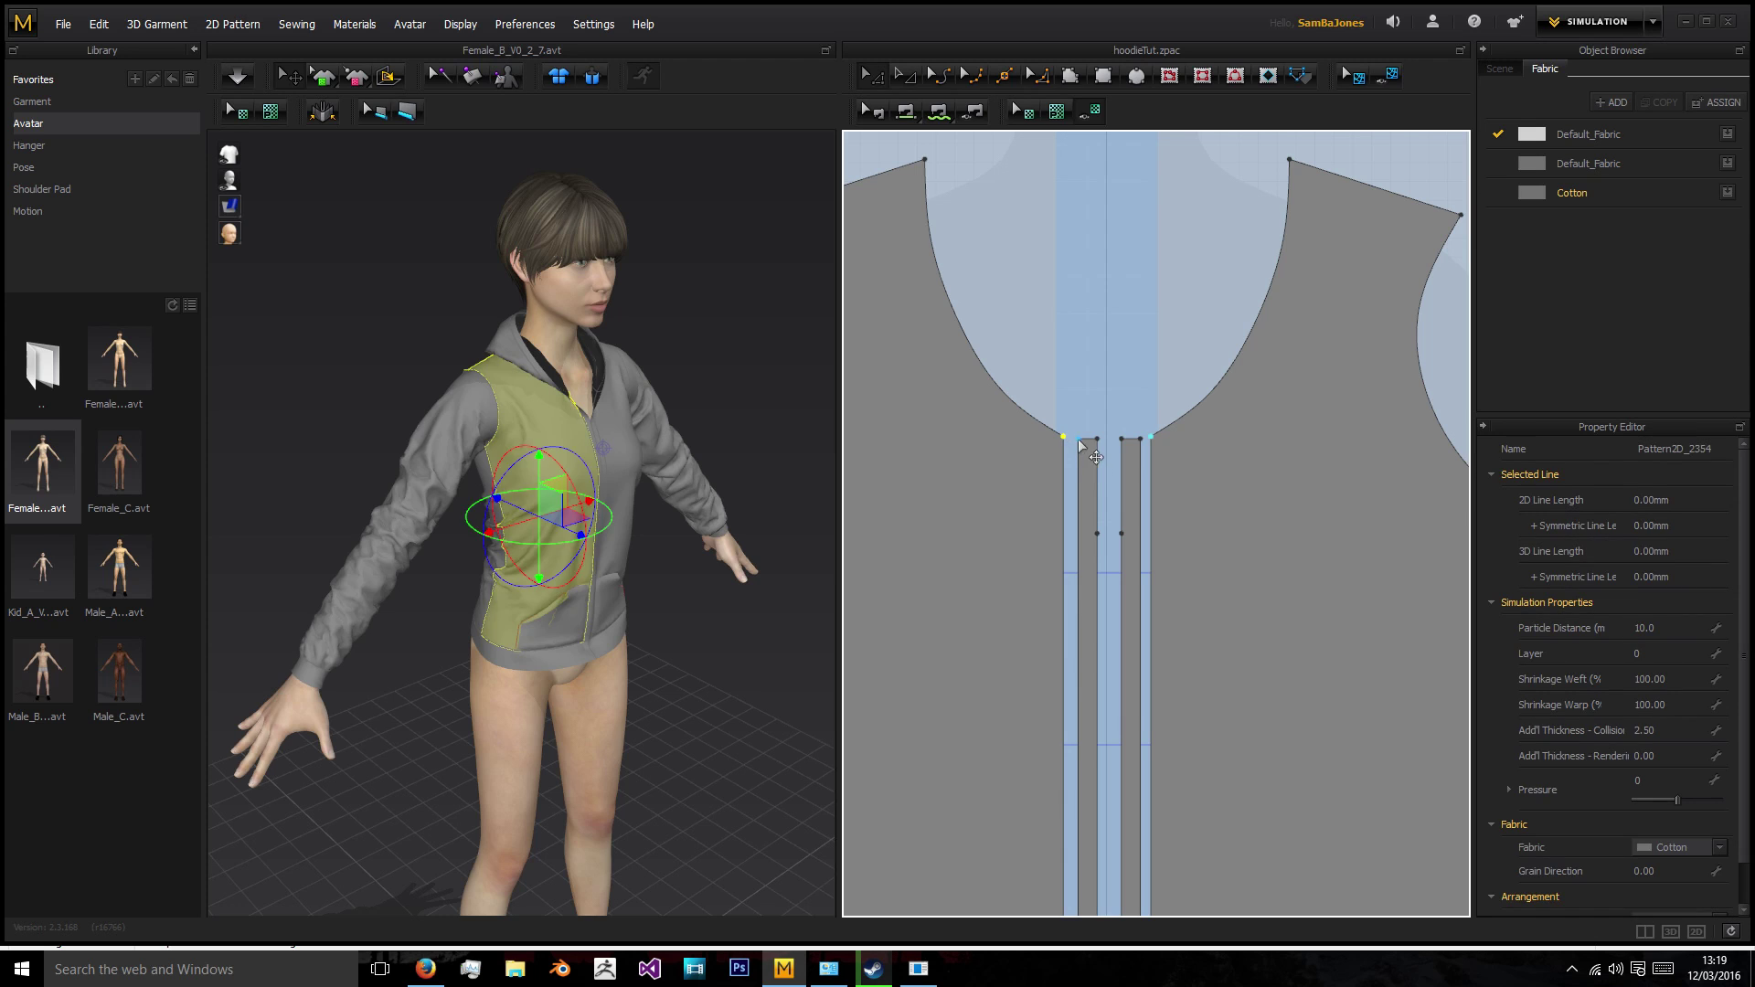
drag(1124, 438, 1165, 372)
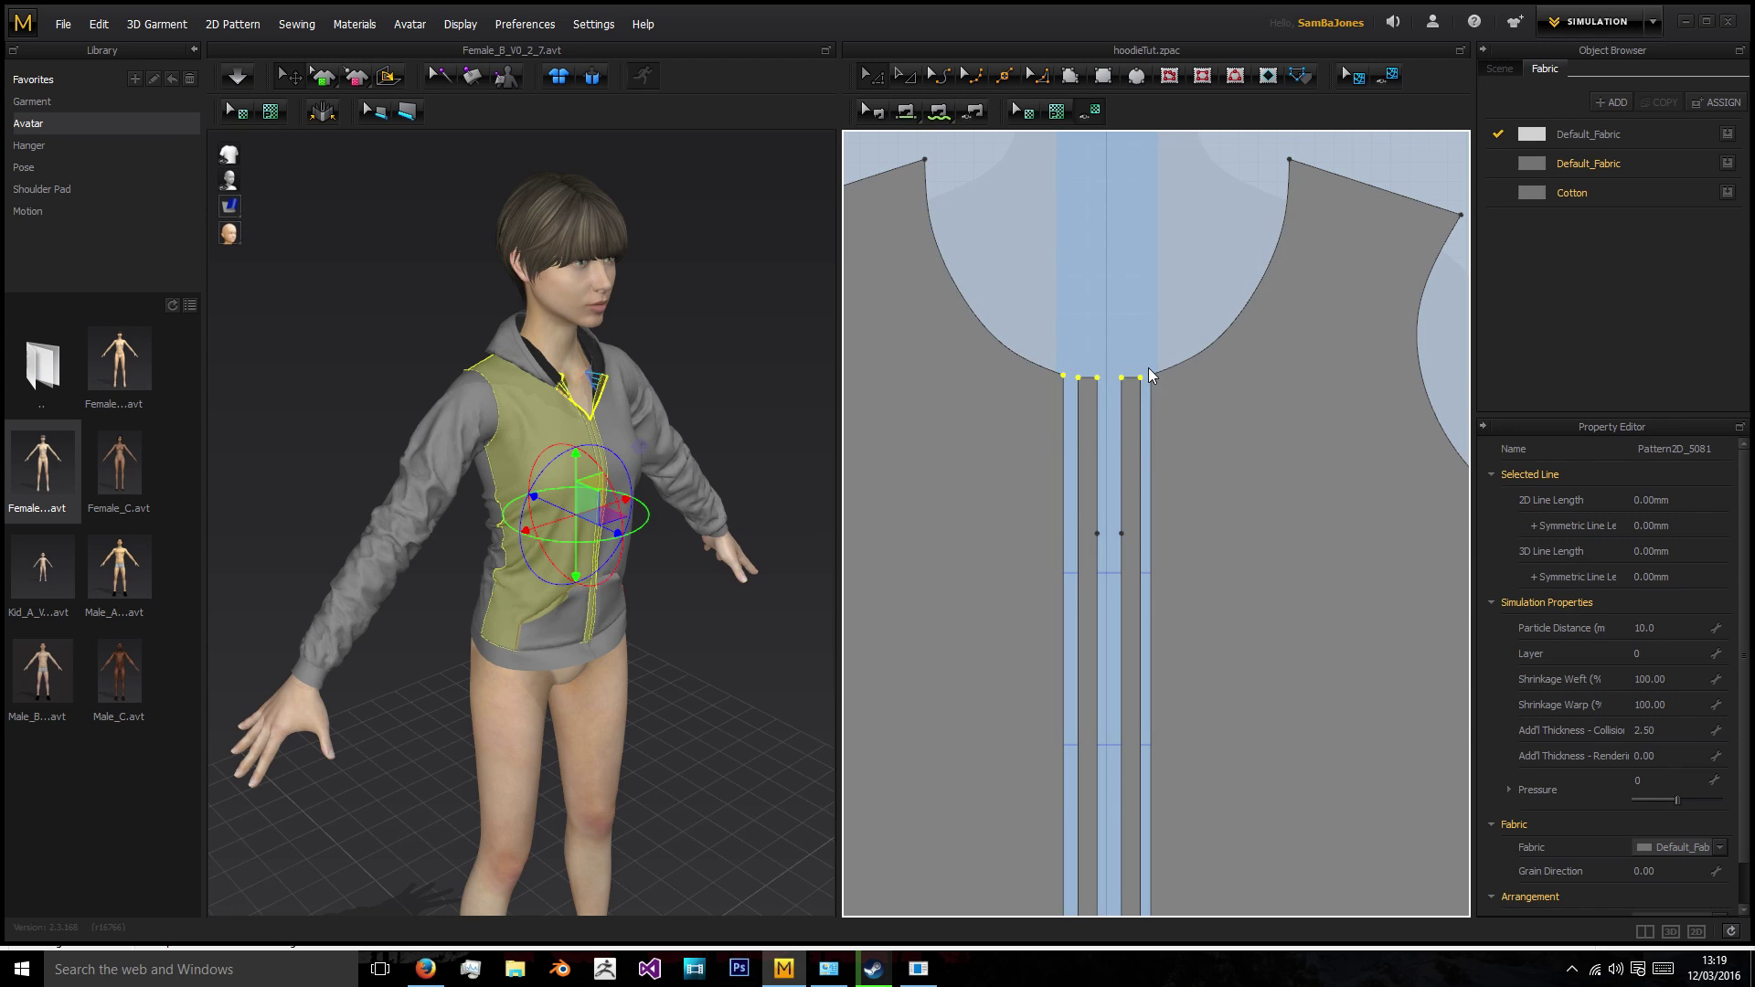
key(ctrl+z)
Run the garment simulation and tug the hood into place at the back of the neck.
key(space)
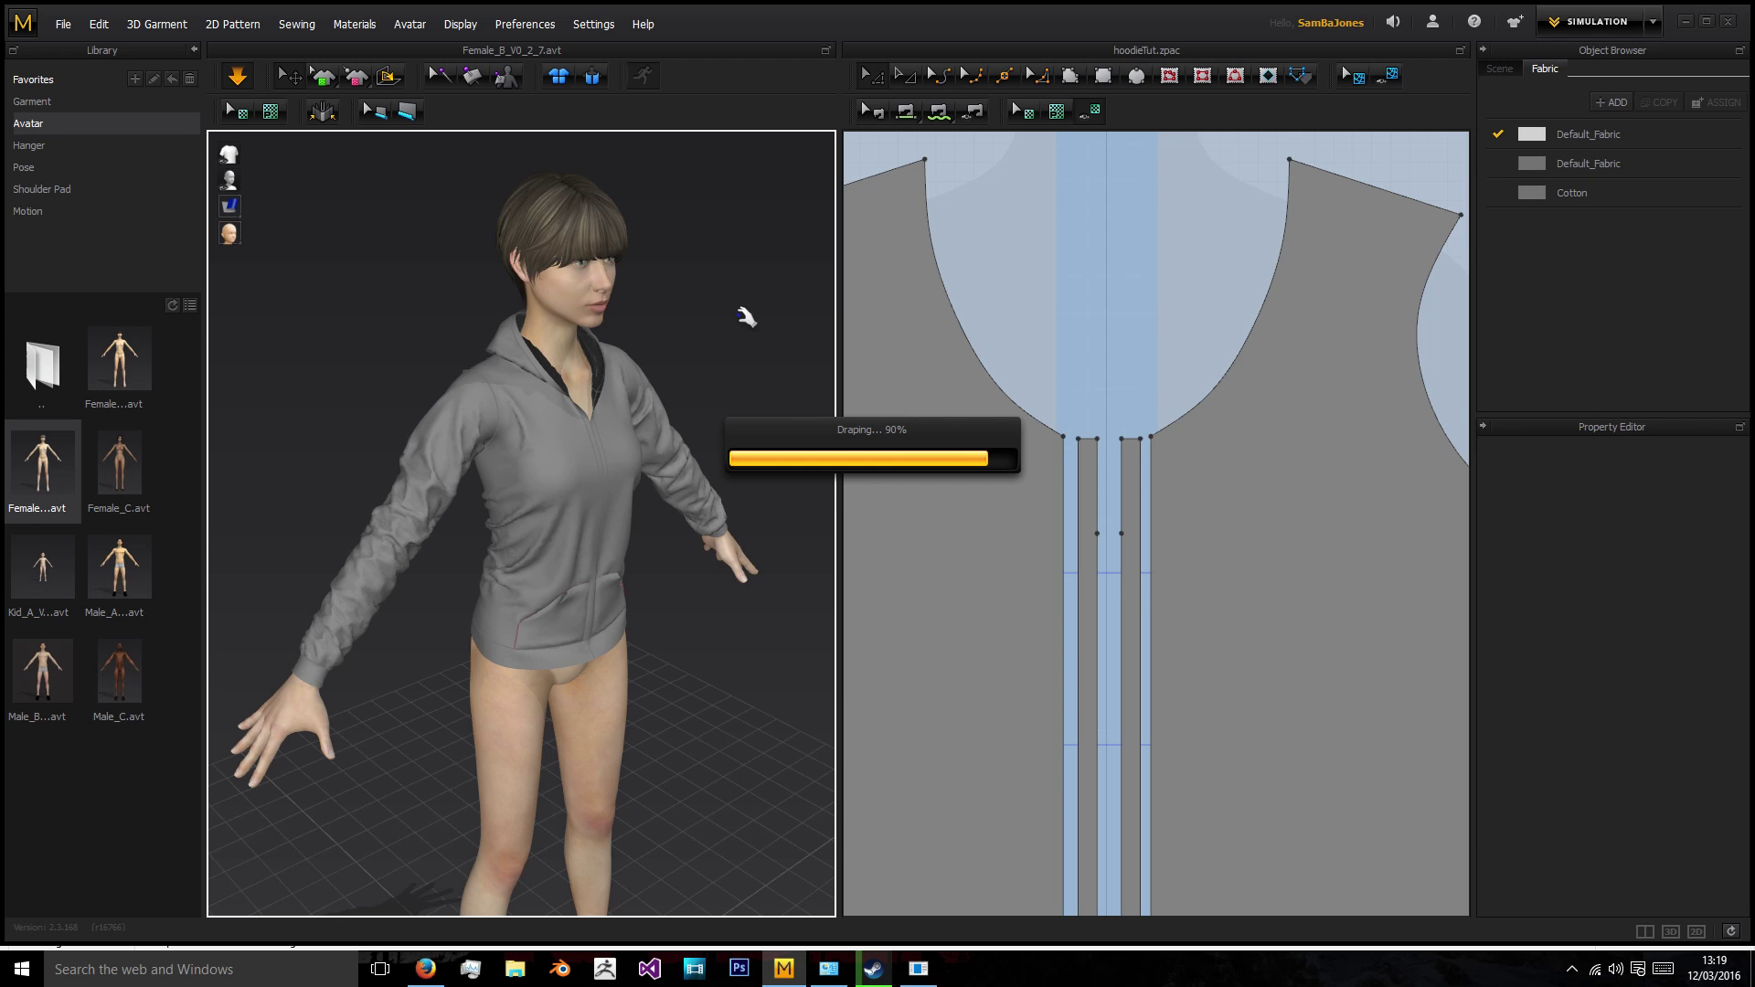
right_drag(699, 337, 588, 372)
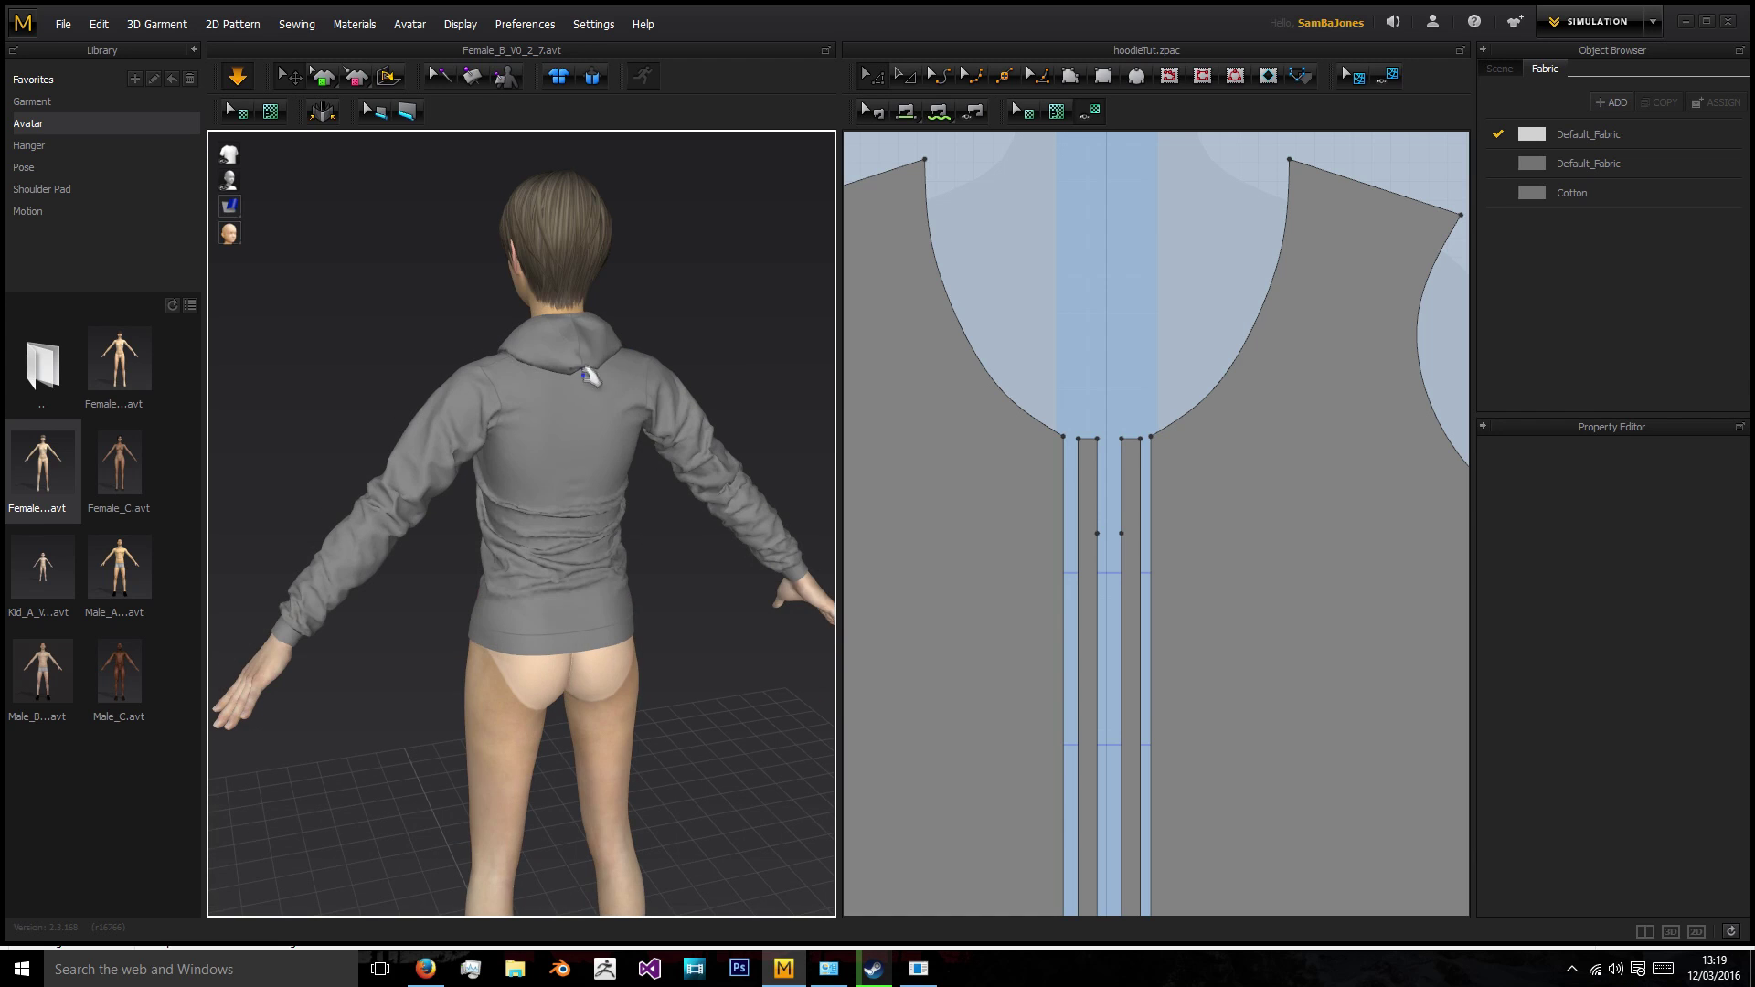
click(589, 376)
click(704, 312)
right_drag(698, 318, 291, 380)
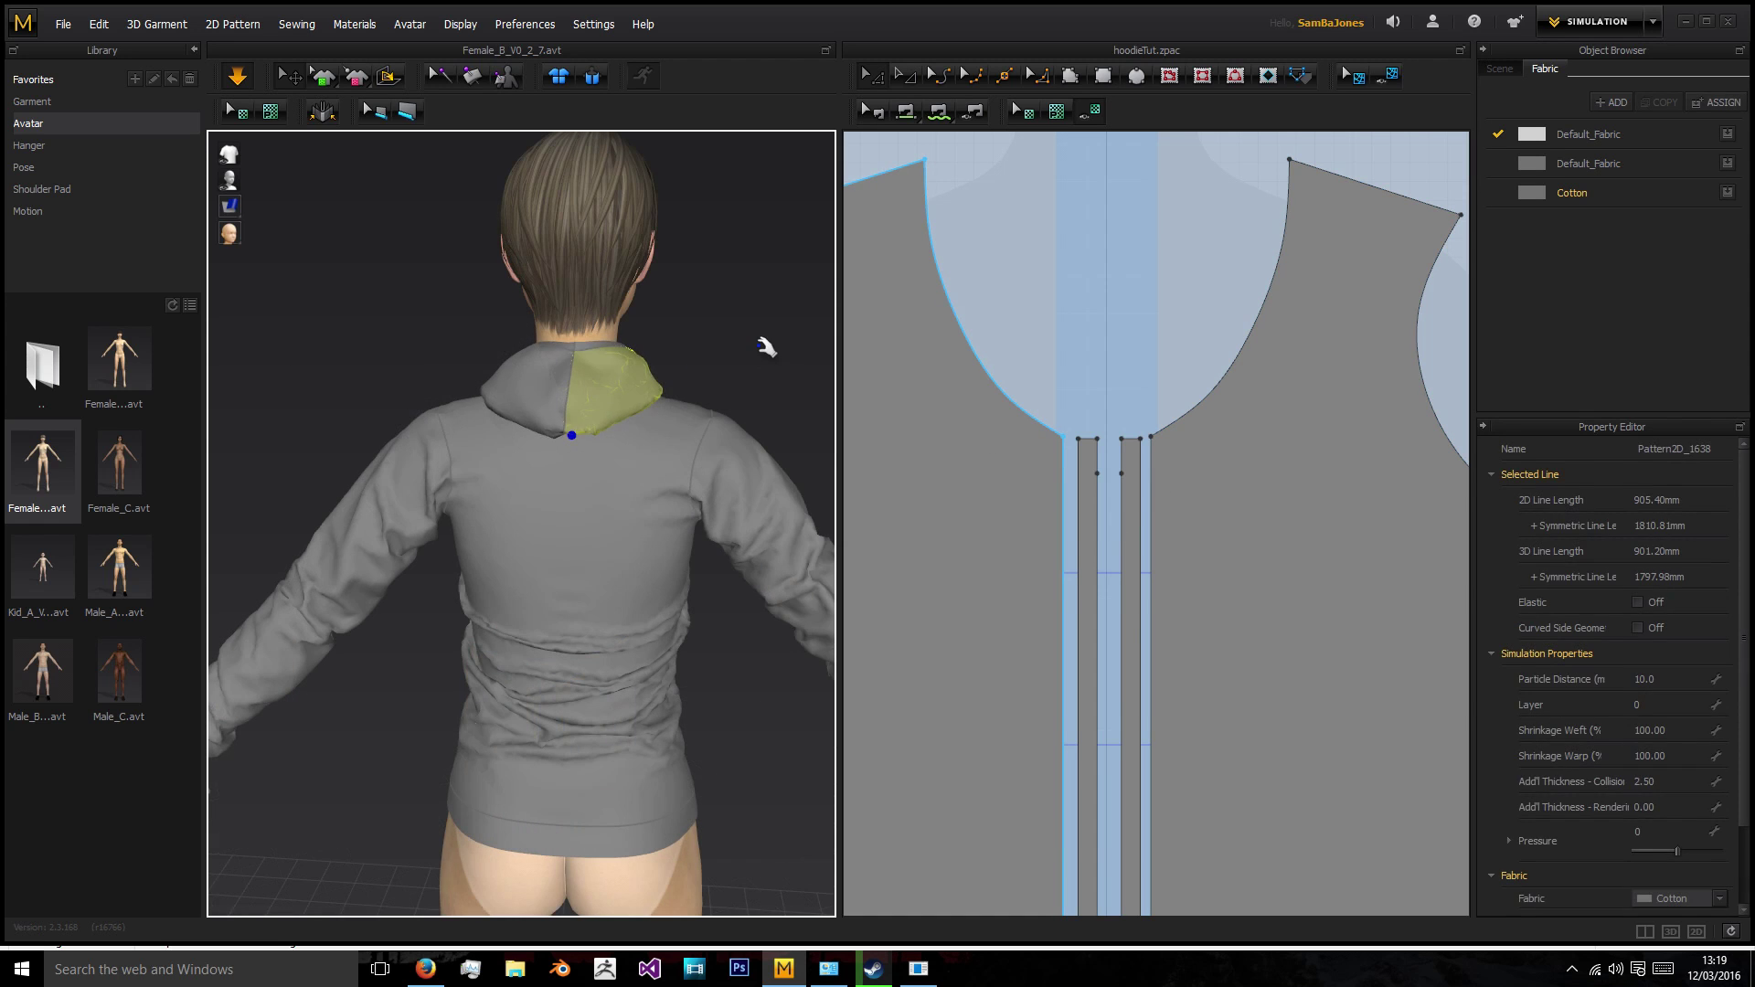
click(765, 346)
mouse_move(674, 362)
right_down()
mouse_move(373, 359)
mouse_move(705, 384)
mouse_move(688, 384)
mouse_move(680, 338)
right_up()
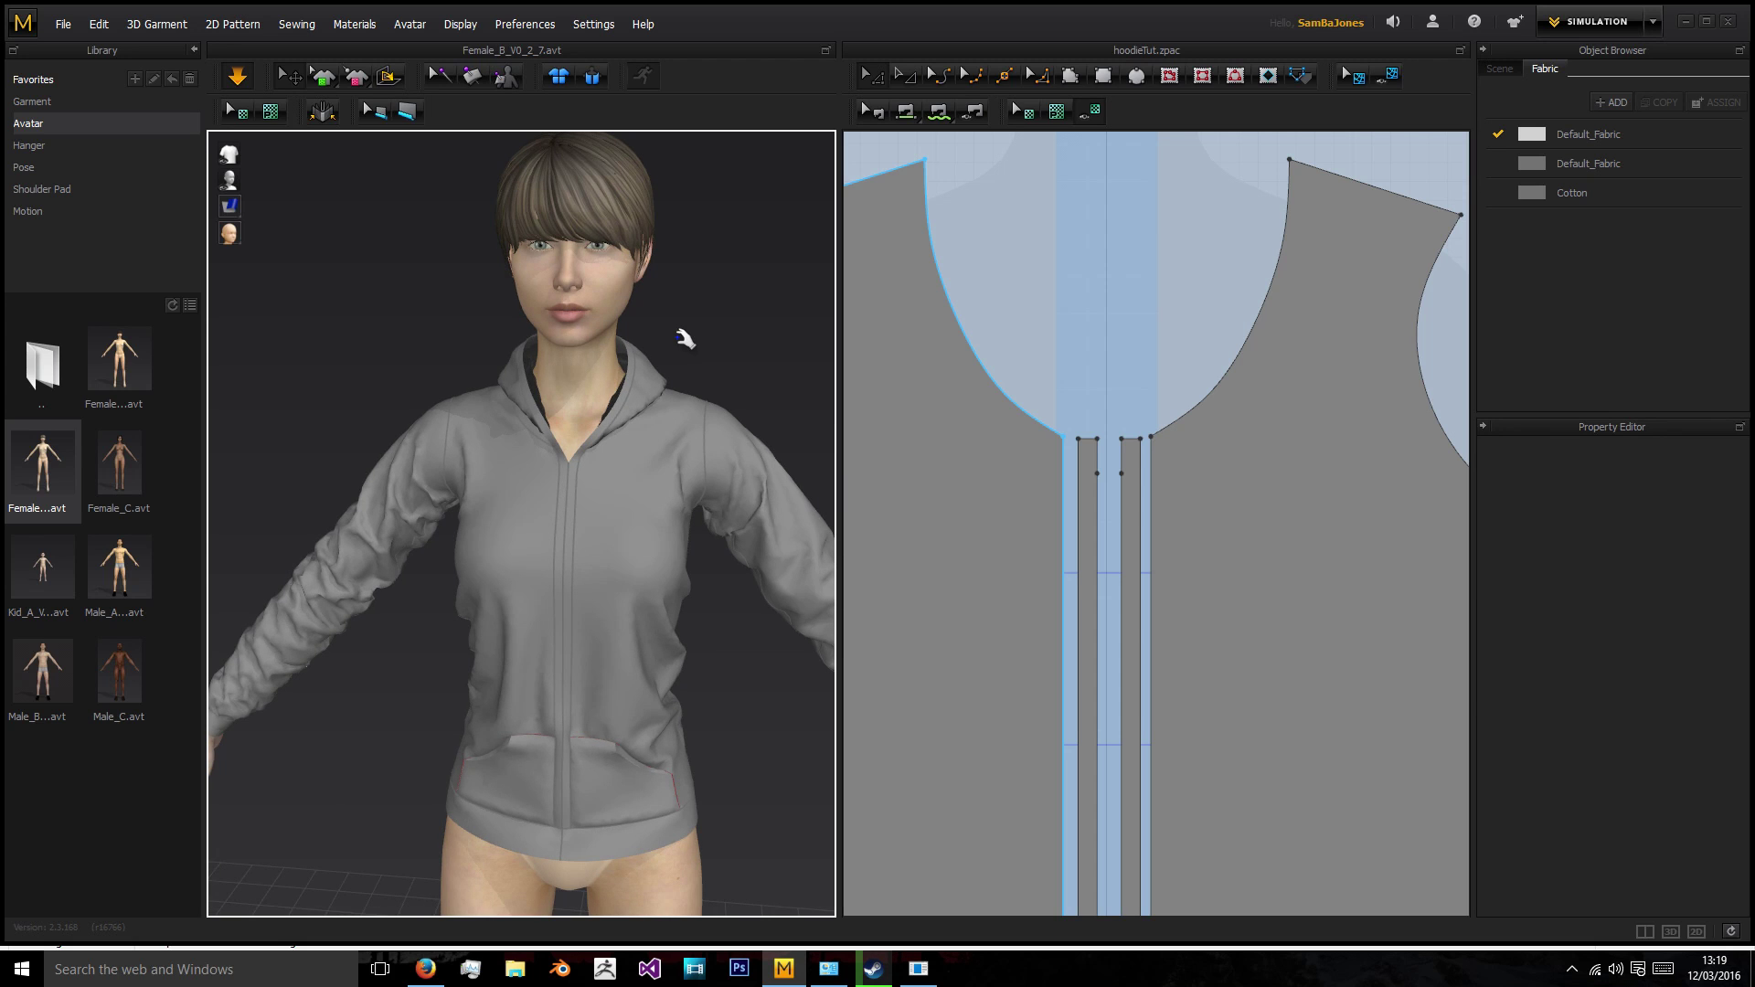
Pull on the hood's centre-back seam where it meets the back panel and check how the front neckline sits.
right_drag(655, 370, 541, 373)
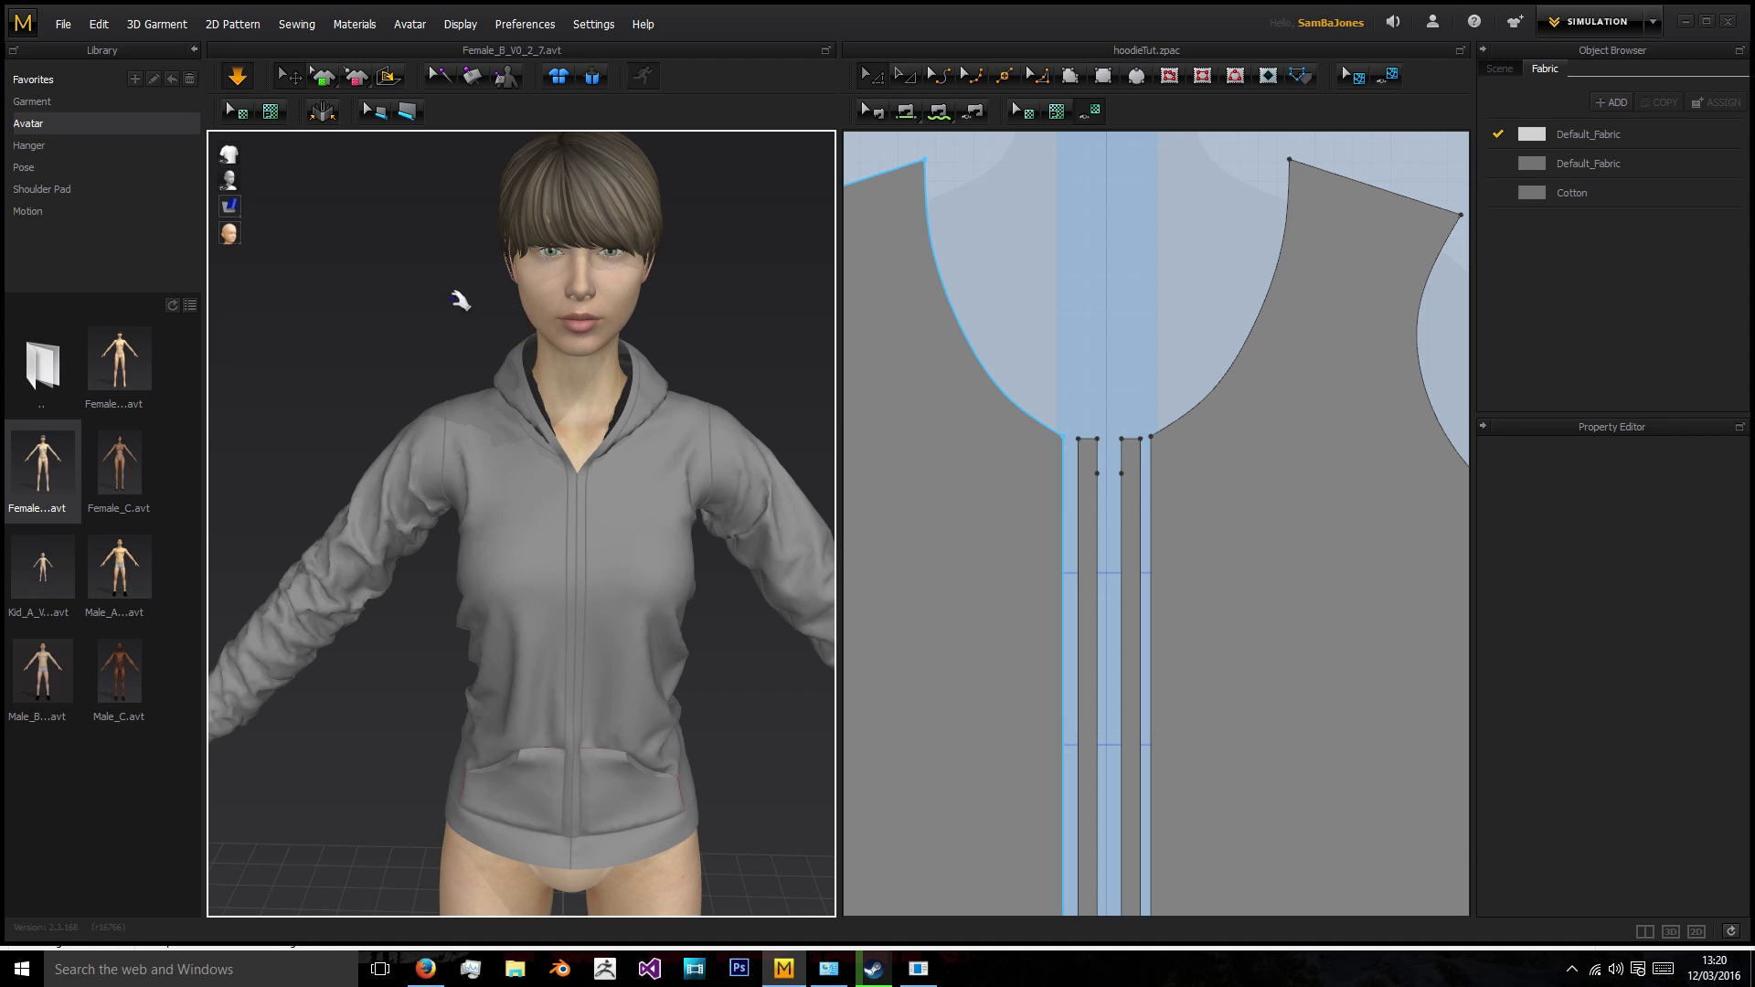
right_drag(460, 301, 858, 321)
click(586, 473)
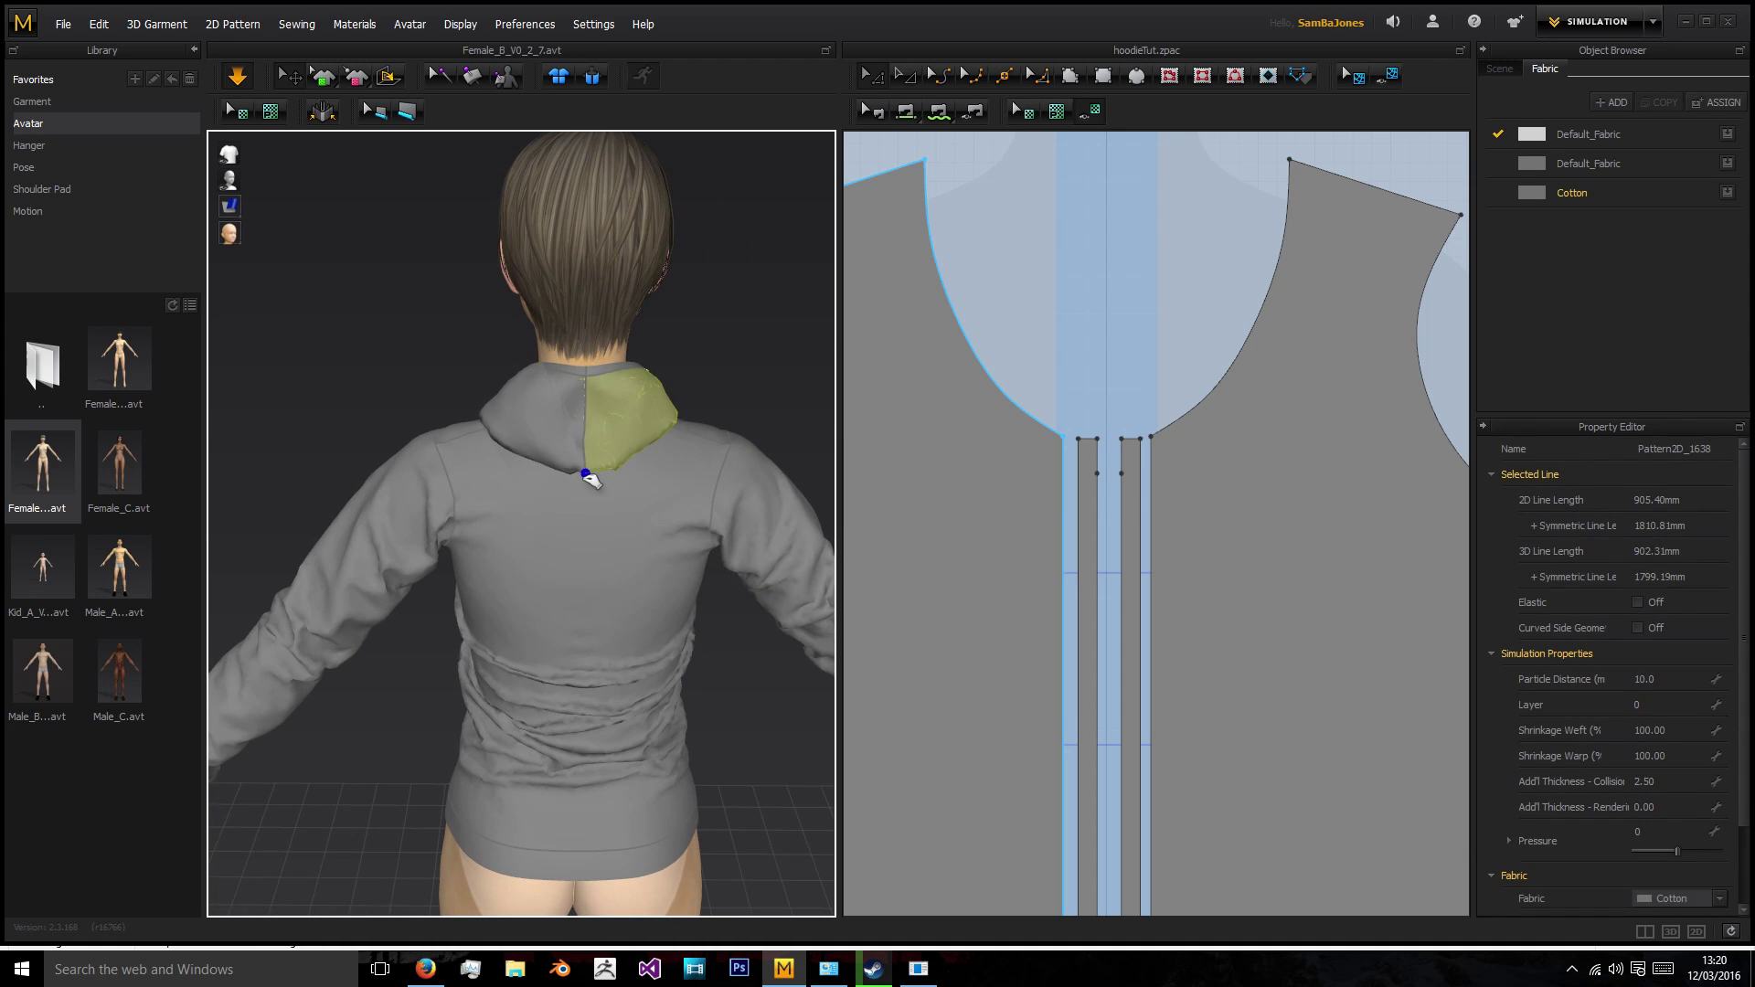
click(719, 380)
right_drag(719, 380, 657, 350)
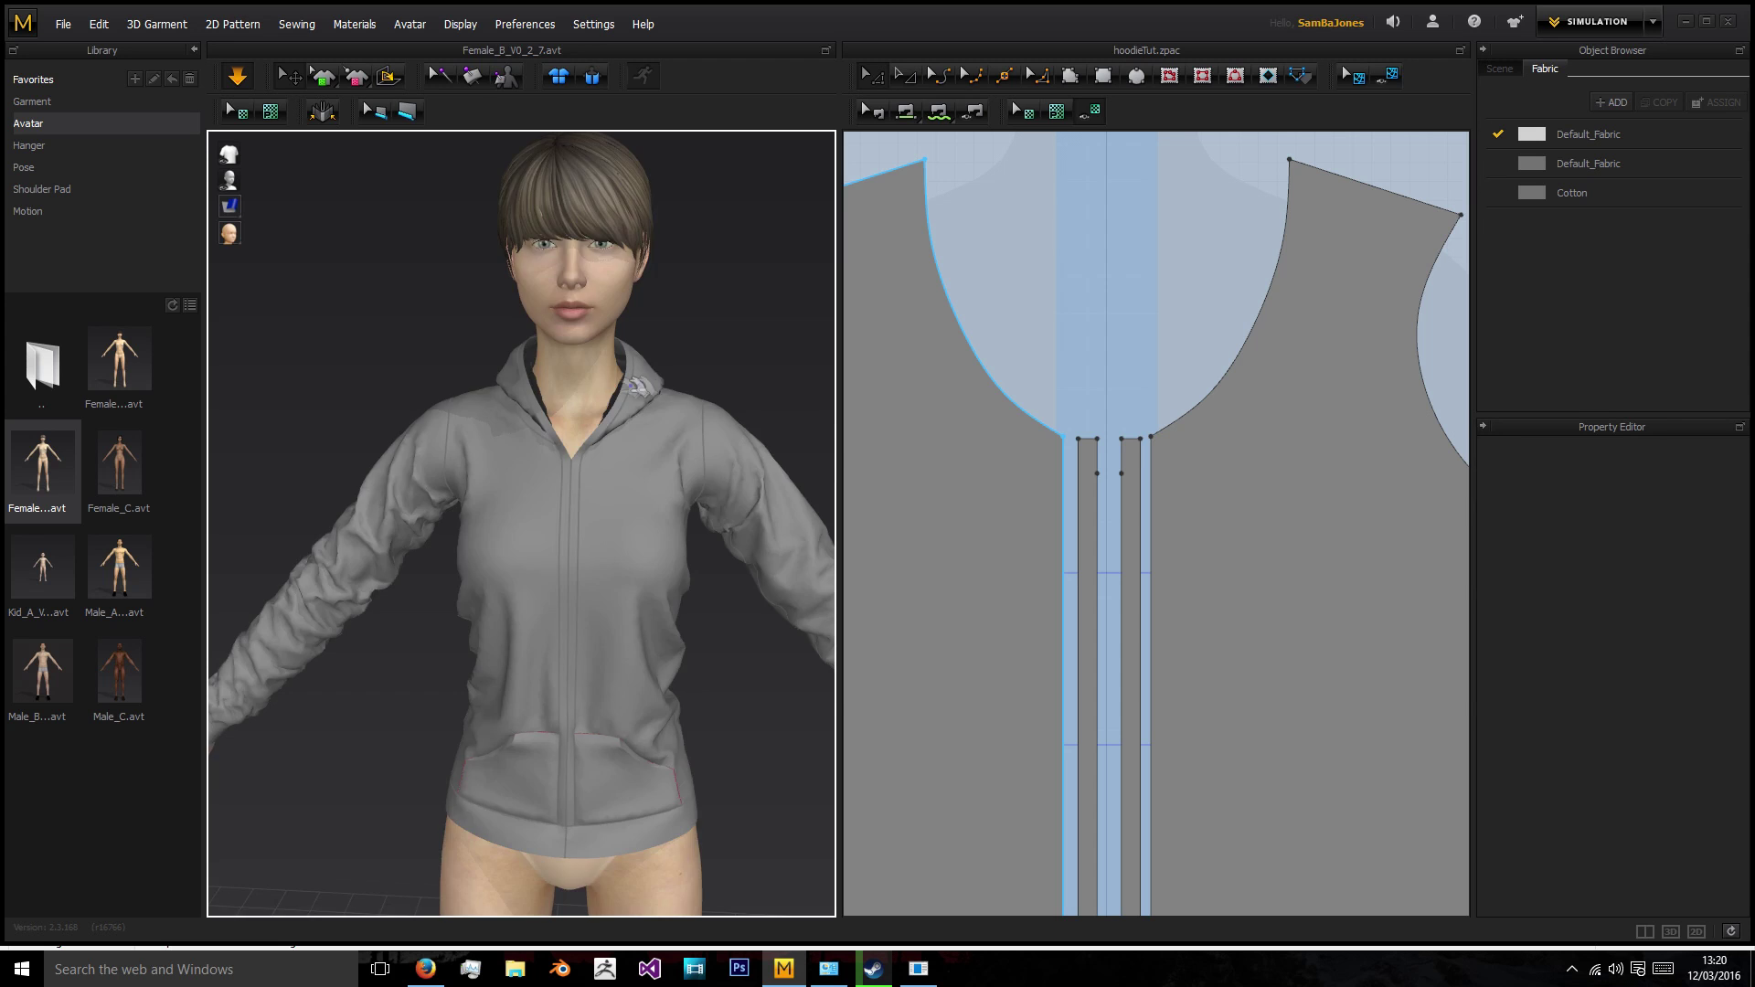
scroll(627, 430, down, 5)
right_drag(627, 430, 700, 365)
scroll(580, 439, up, 5)
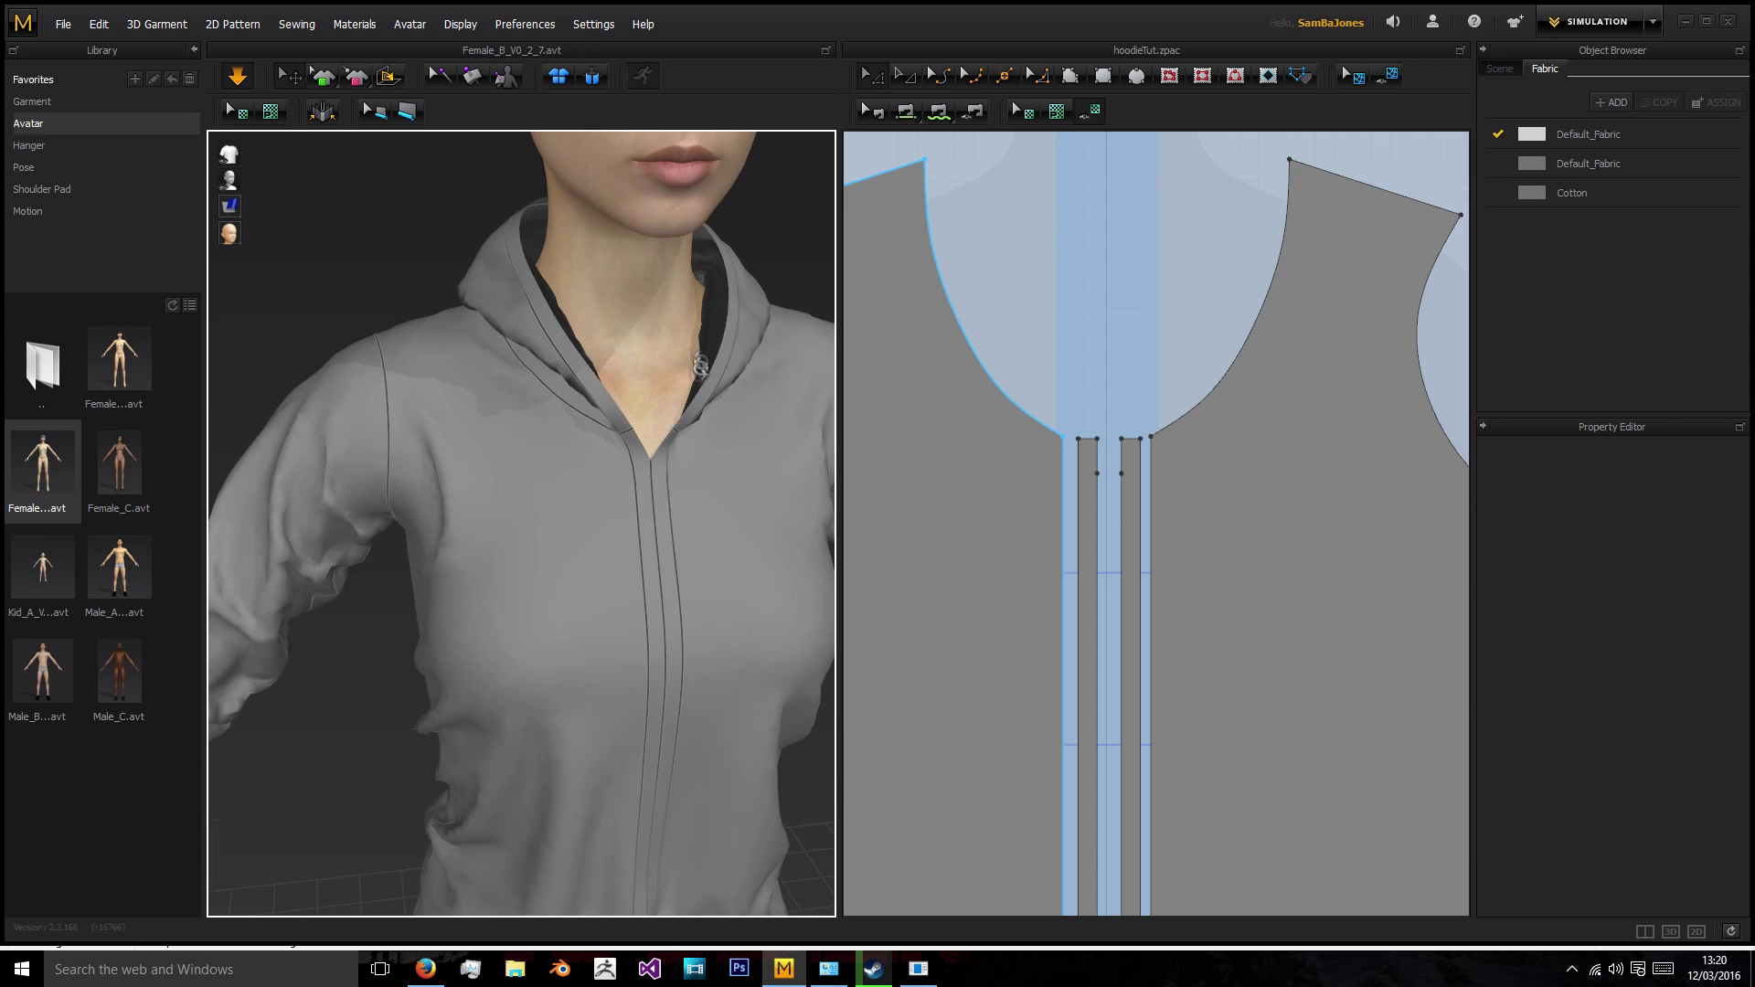
scroll(712, 266, down, 6)
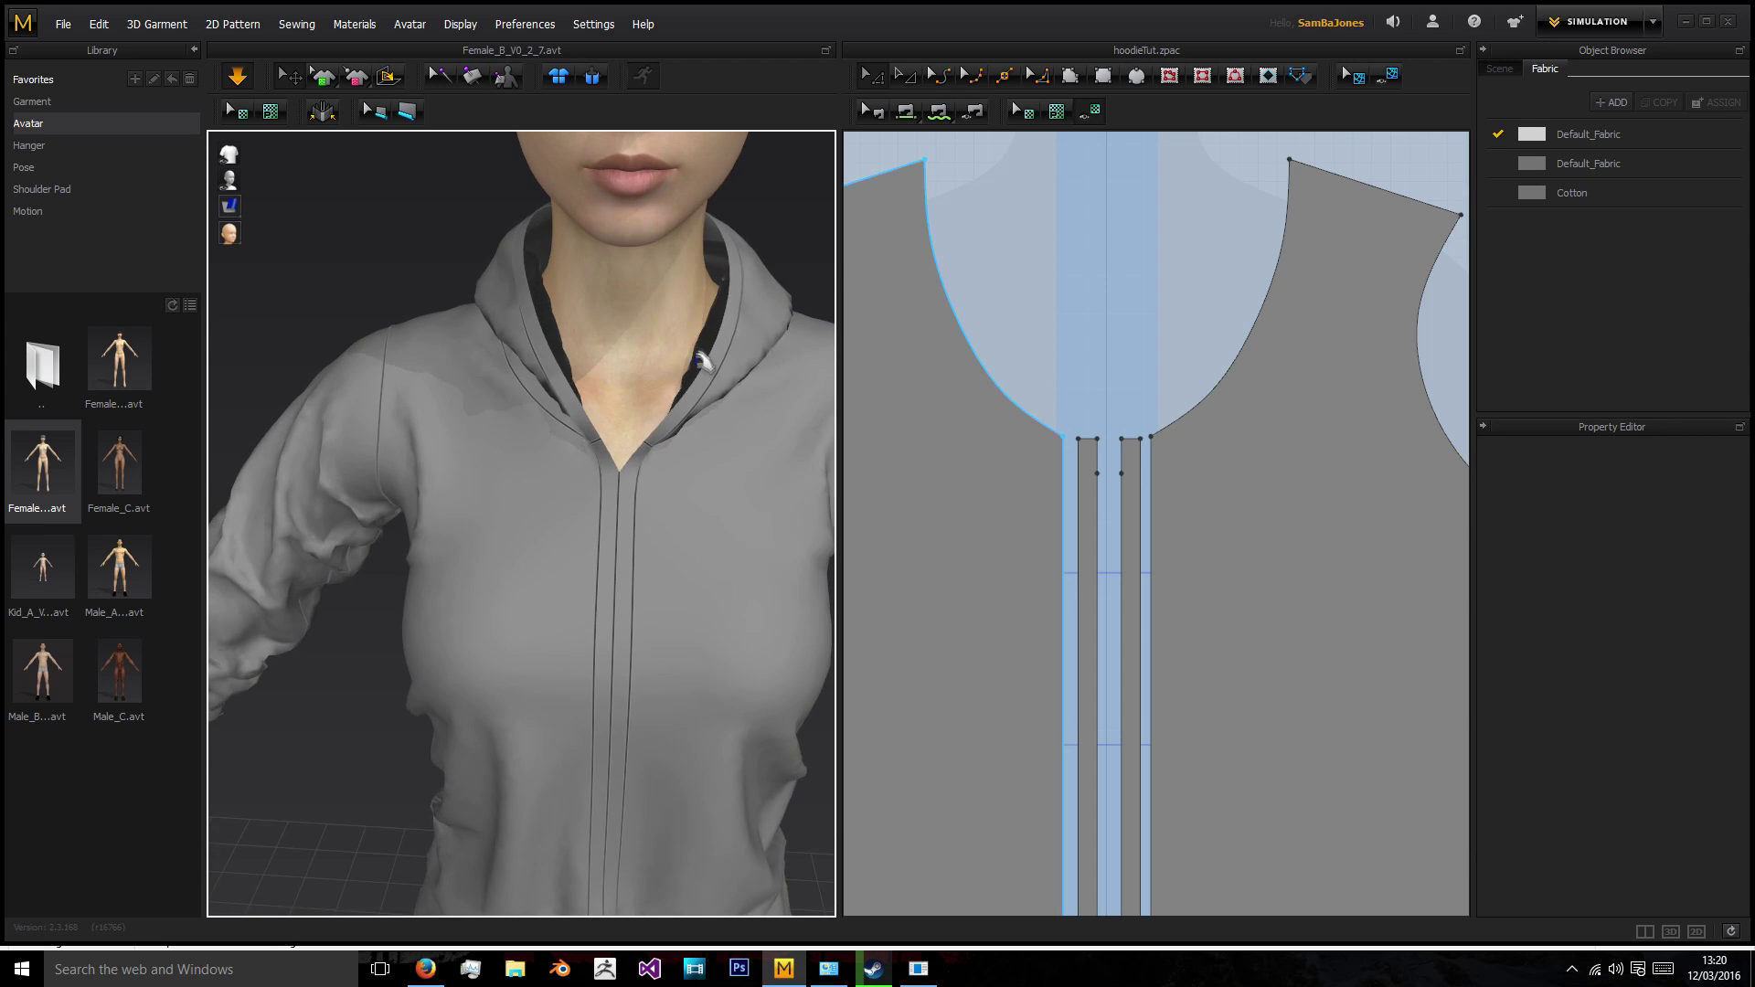
Sew the short upper inner edges of the two zipper strips together and simulate the garment with the new seam.
right_drag(705, 365, 745, 385)
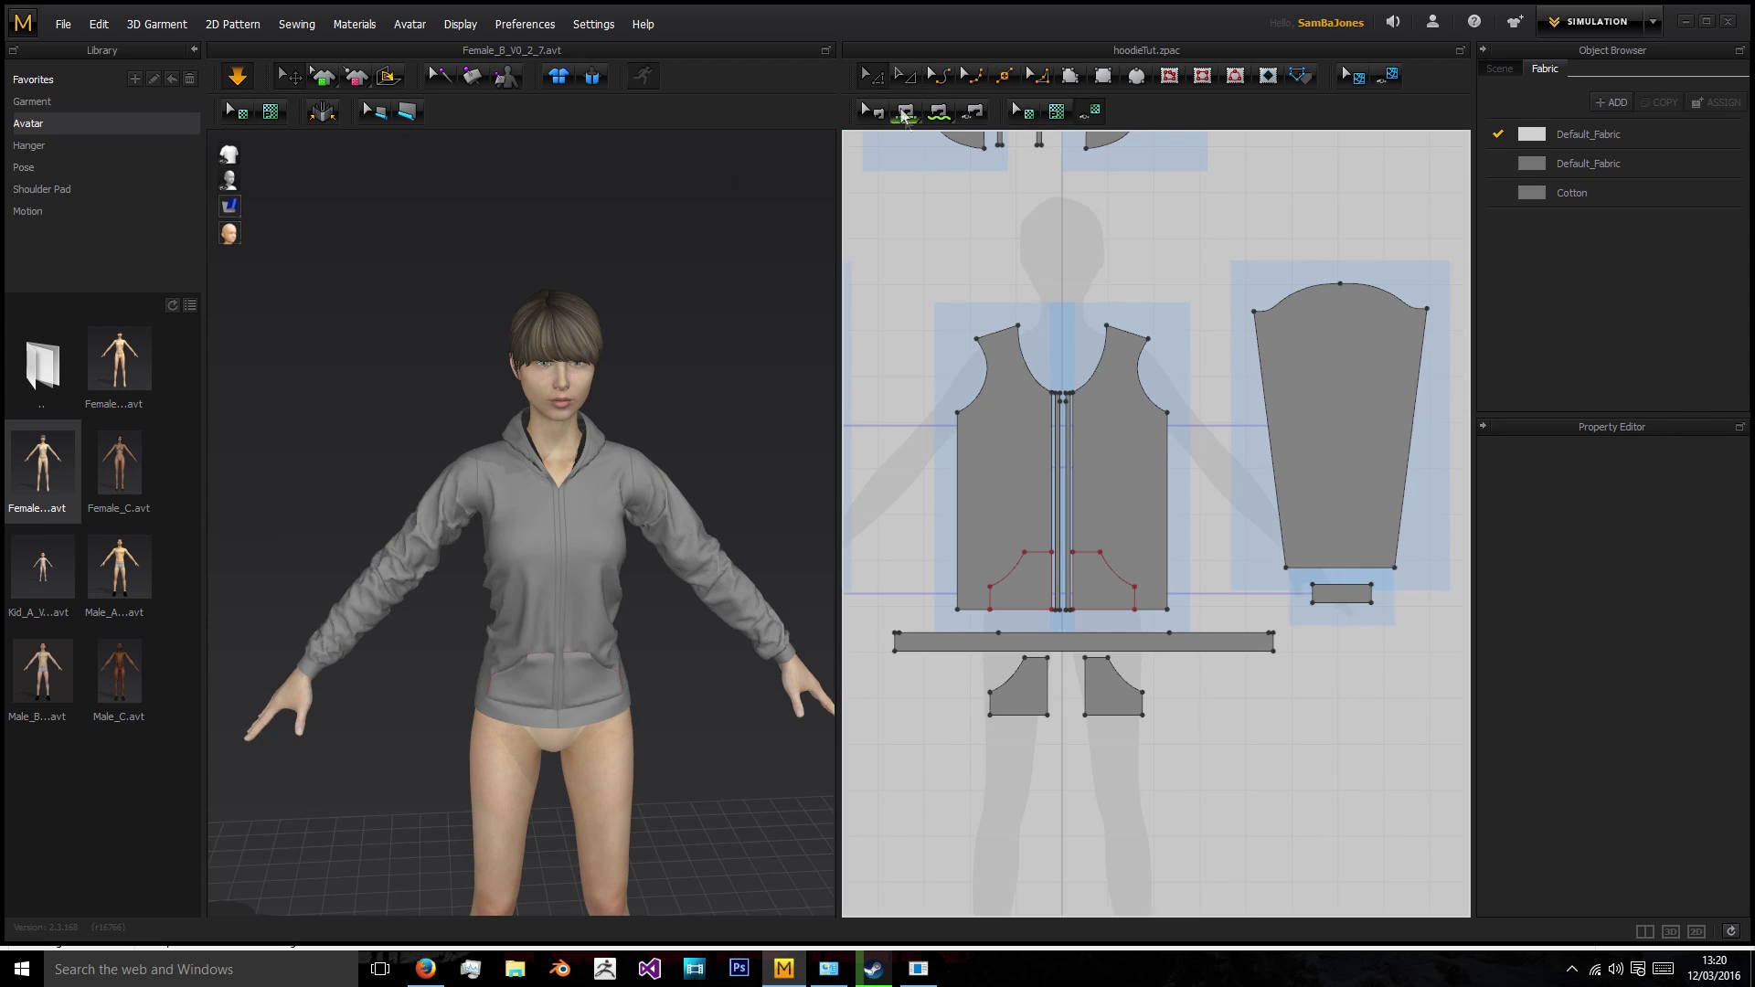
scroll(1006, 366, up, 5)
click(1014, 367)
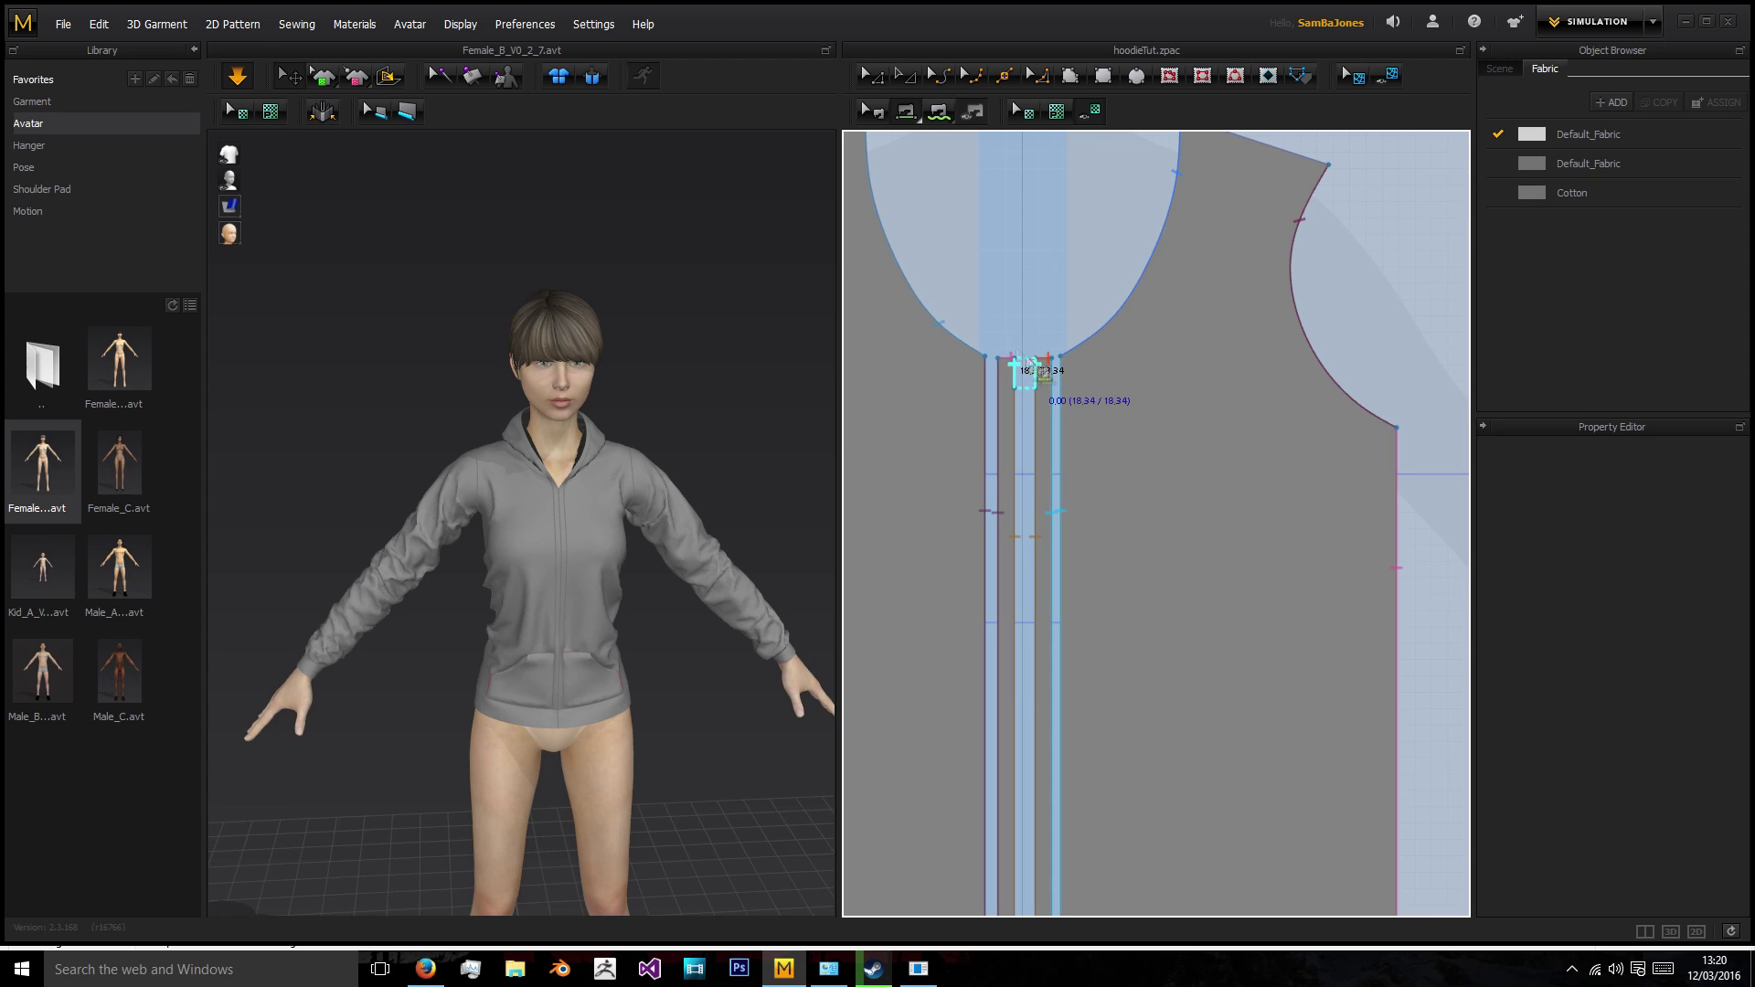
click(1034, 366)
click(236, 75)
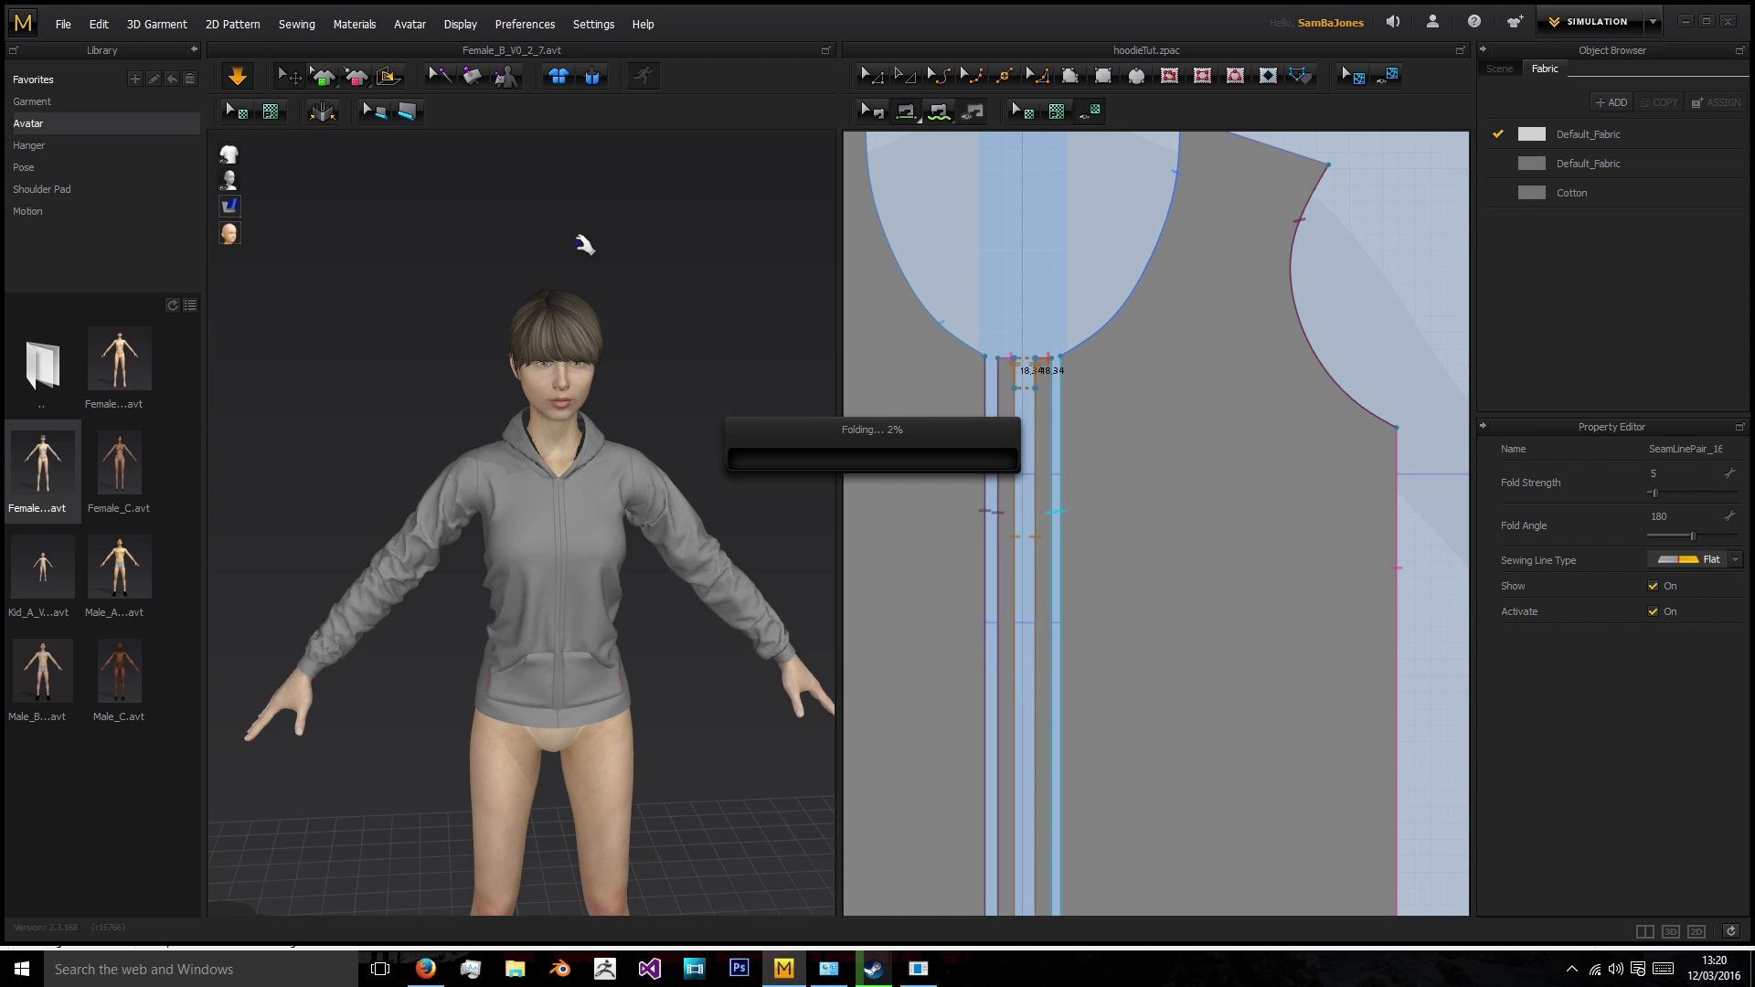
right_click(540, 435)
click(684, 301)
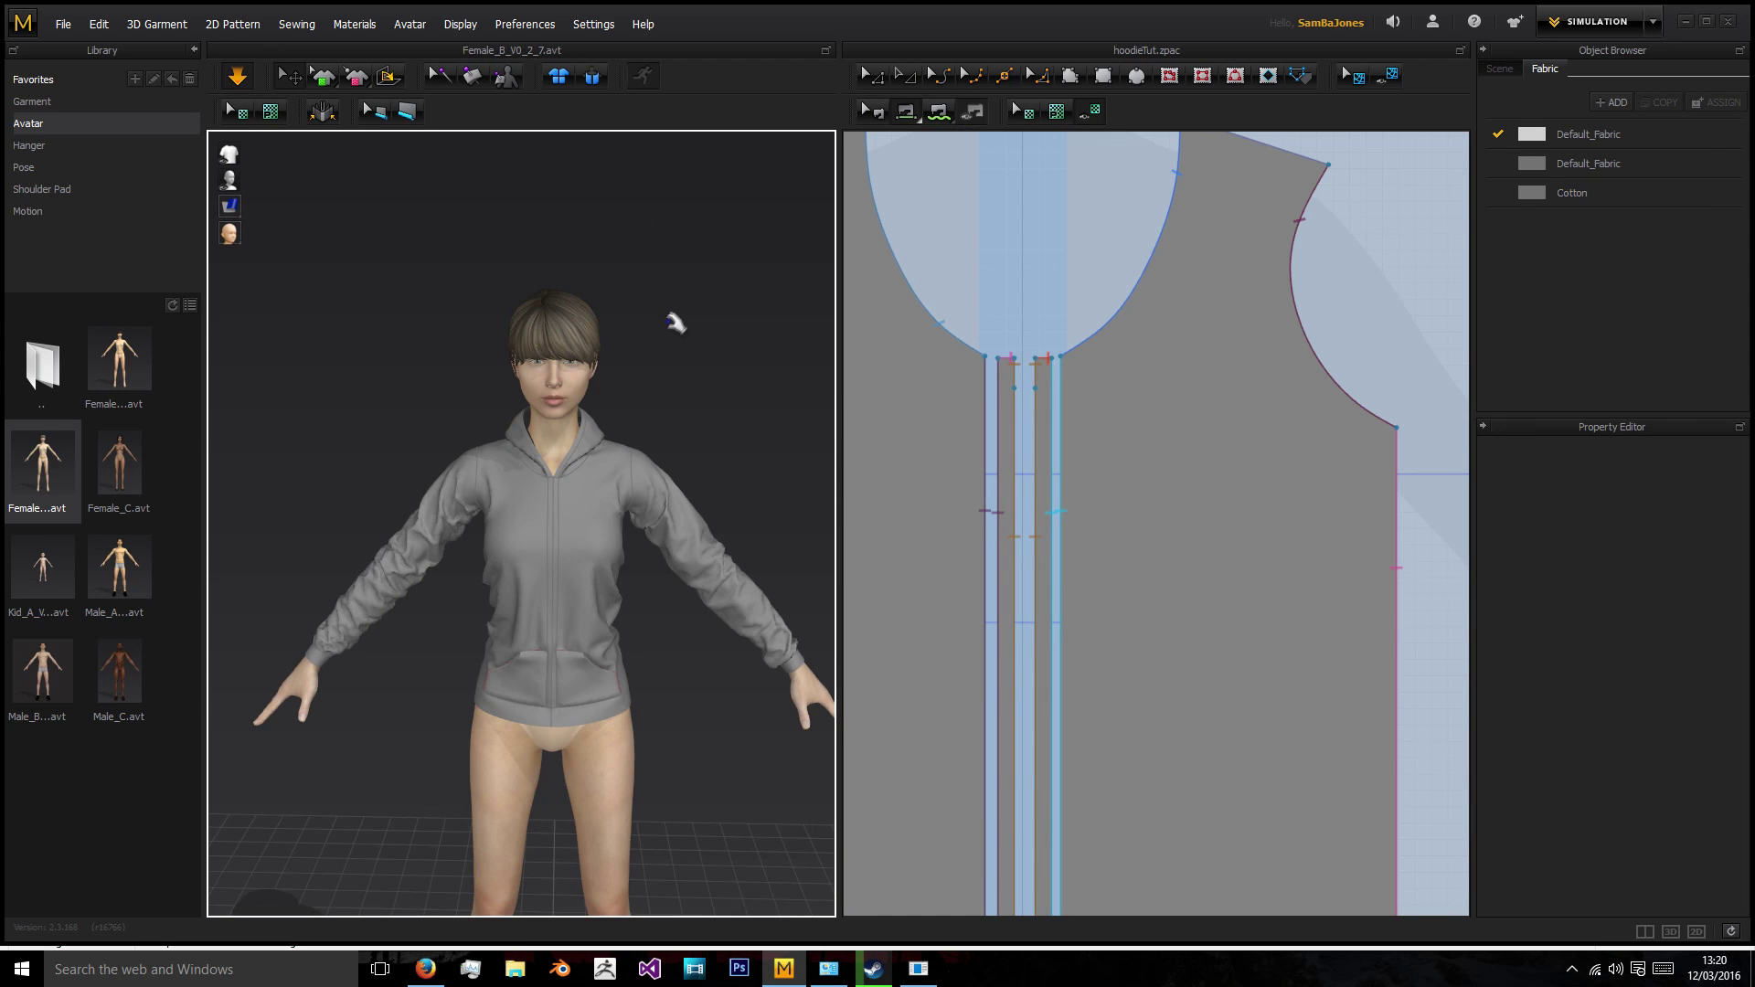
Tug the hood's edging strip at the front neckline and the folded hood at the back during the simulation.
right_drag(675, 319, 666, 314)
click(536, 441)
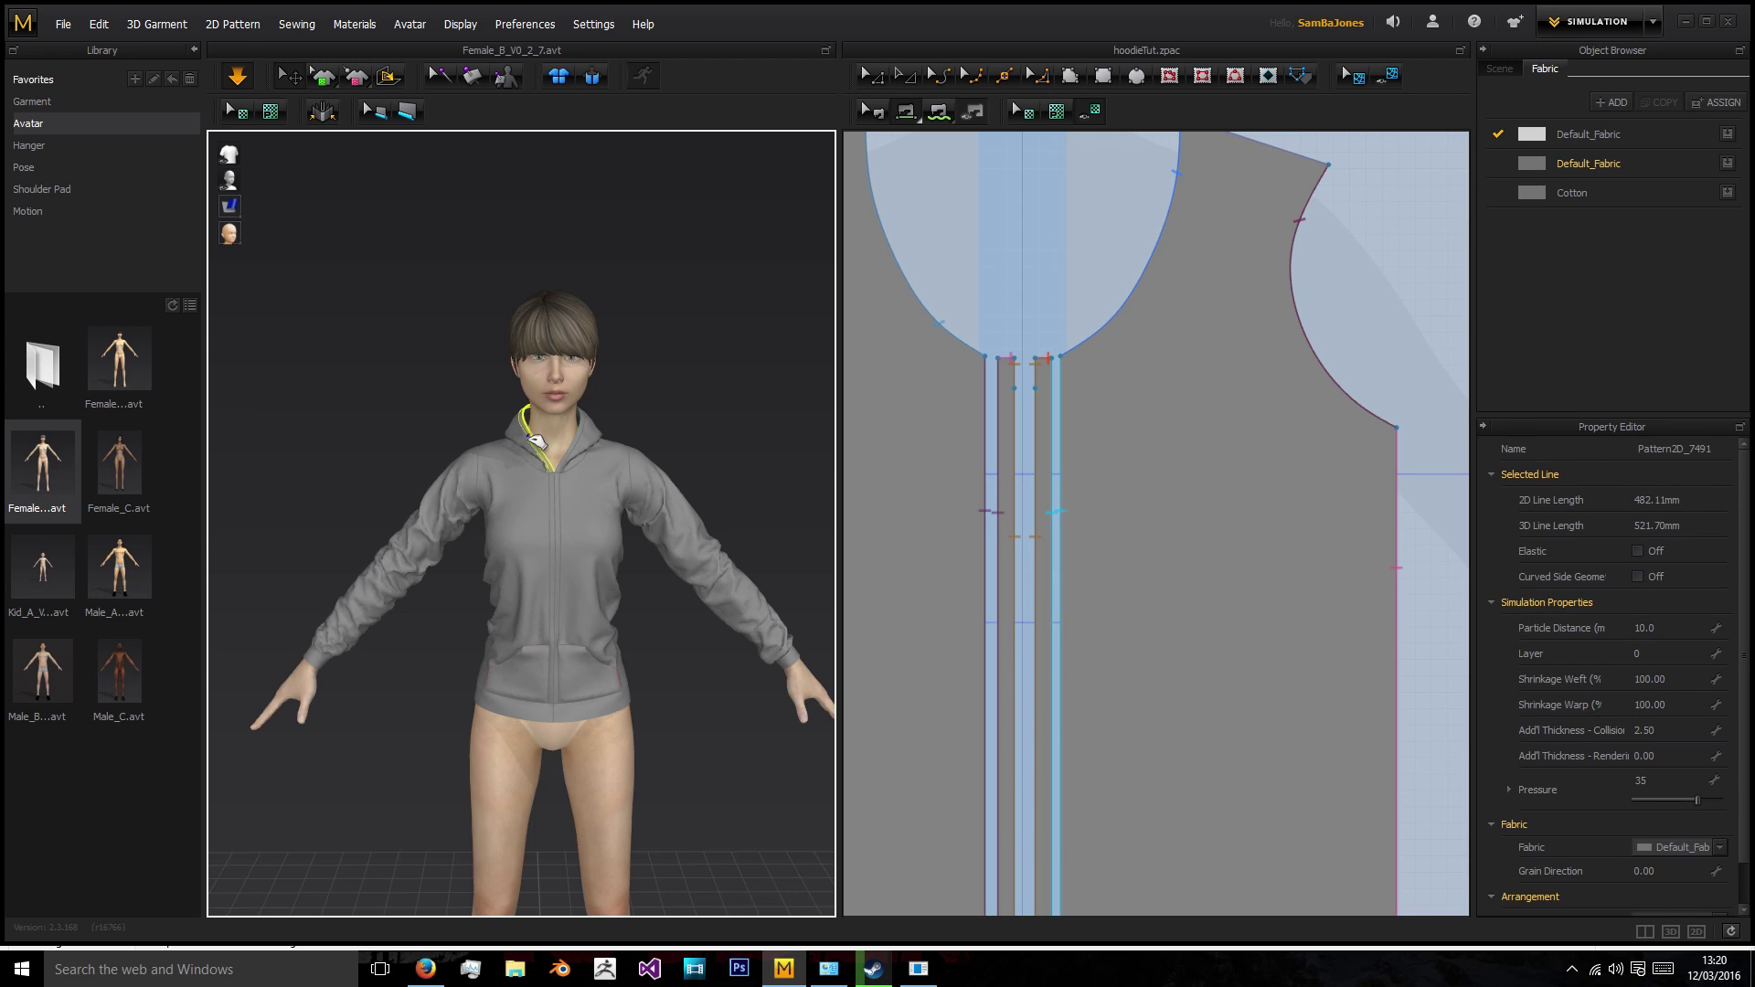
click(666, 393)
right_drag(637, 398, 585, 484)
scroll(555, 503, up, 3)
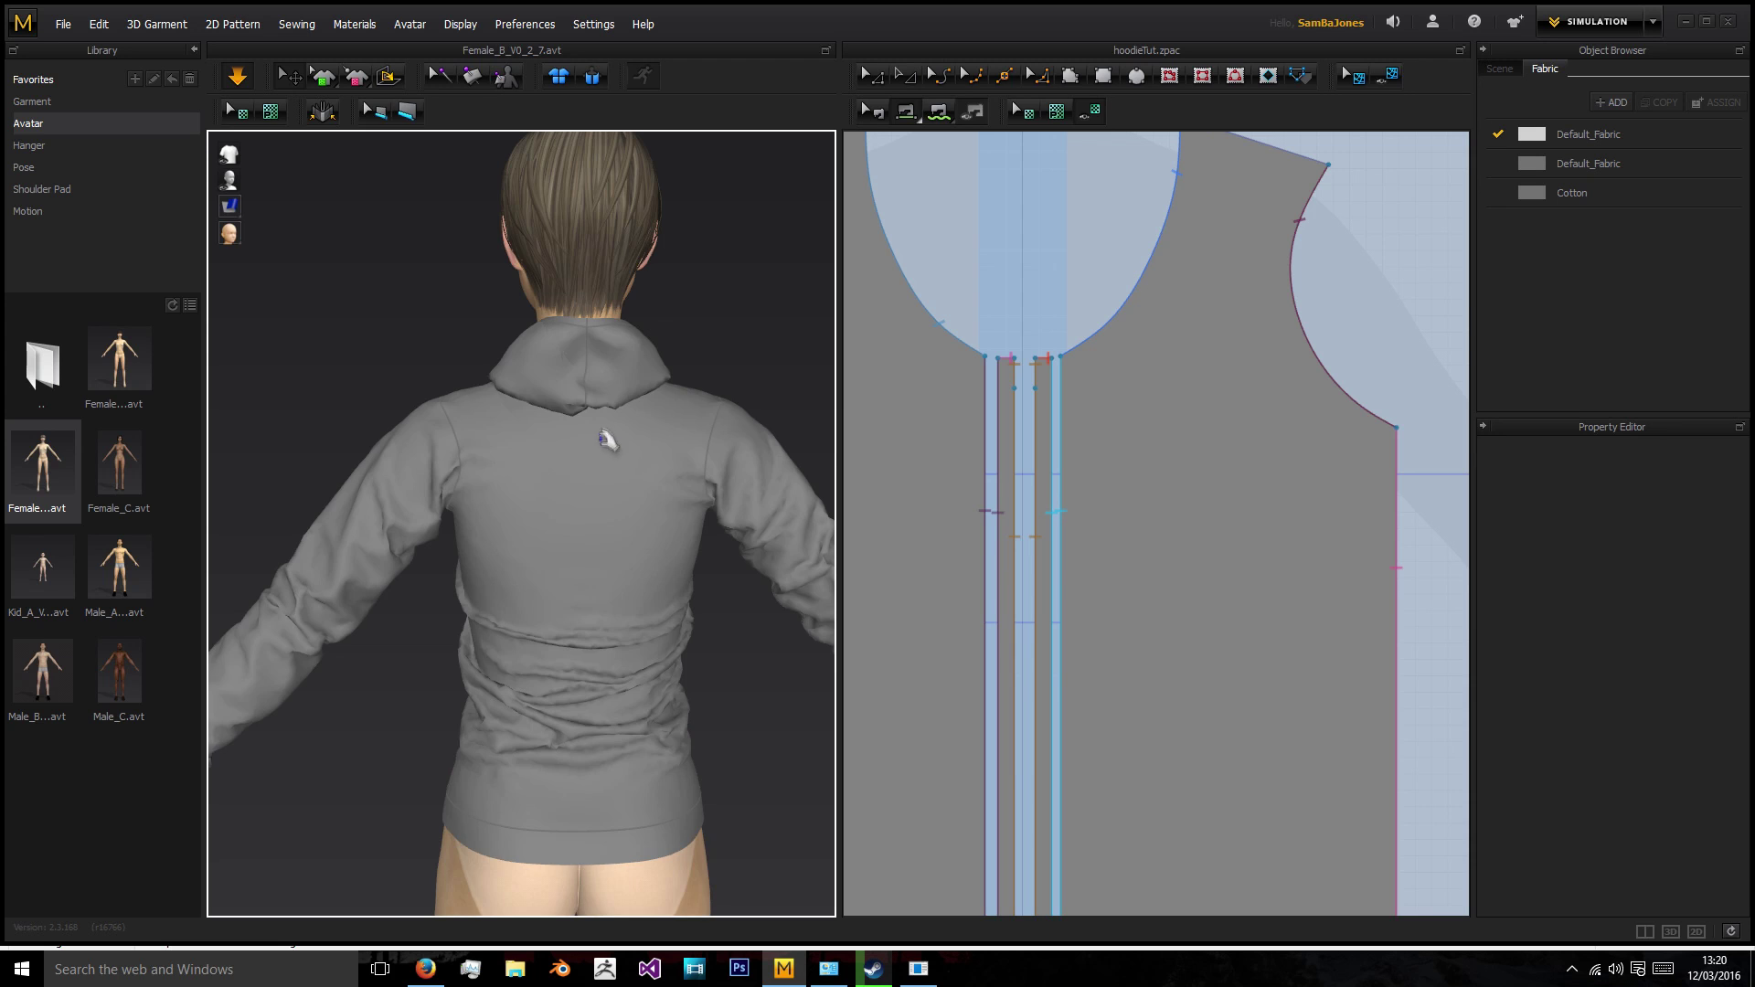
middle_drag(606, 440, 588, 478)
right_drag(588, 479, 685, 439)
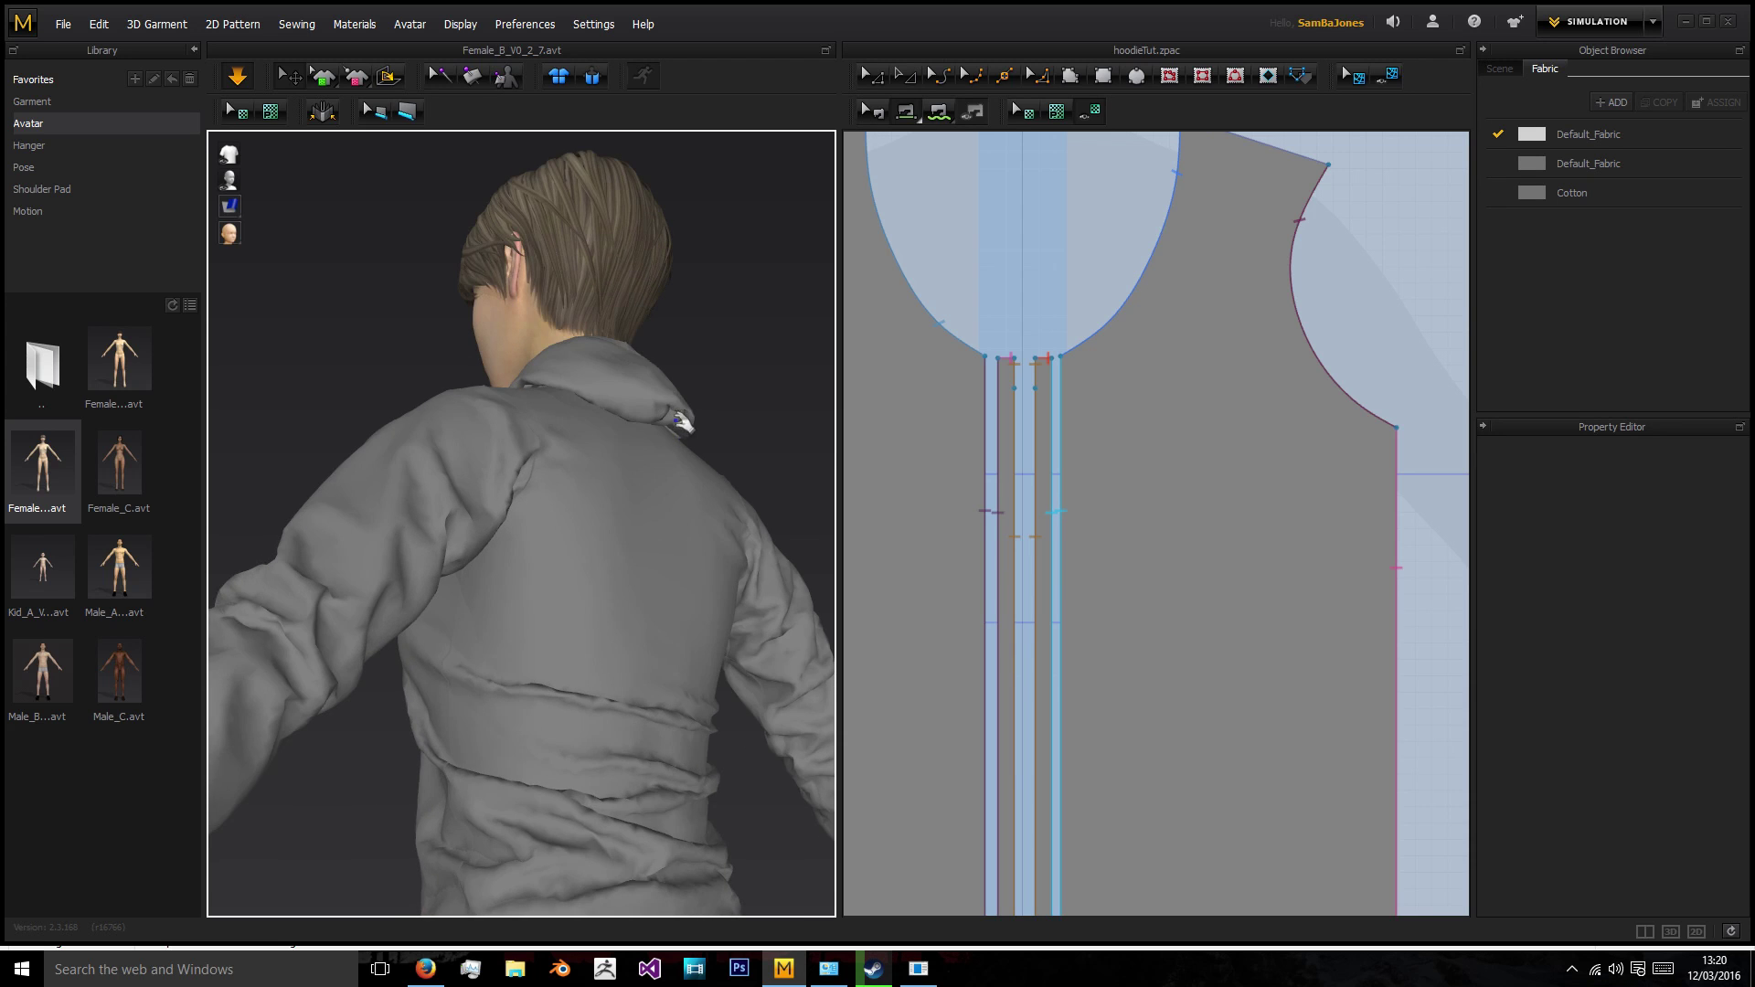
click(682, 423)
right_drag(716, 409, 662, 544)
click(404, 379)
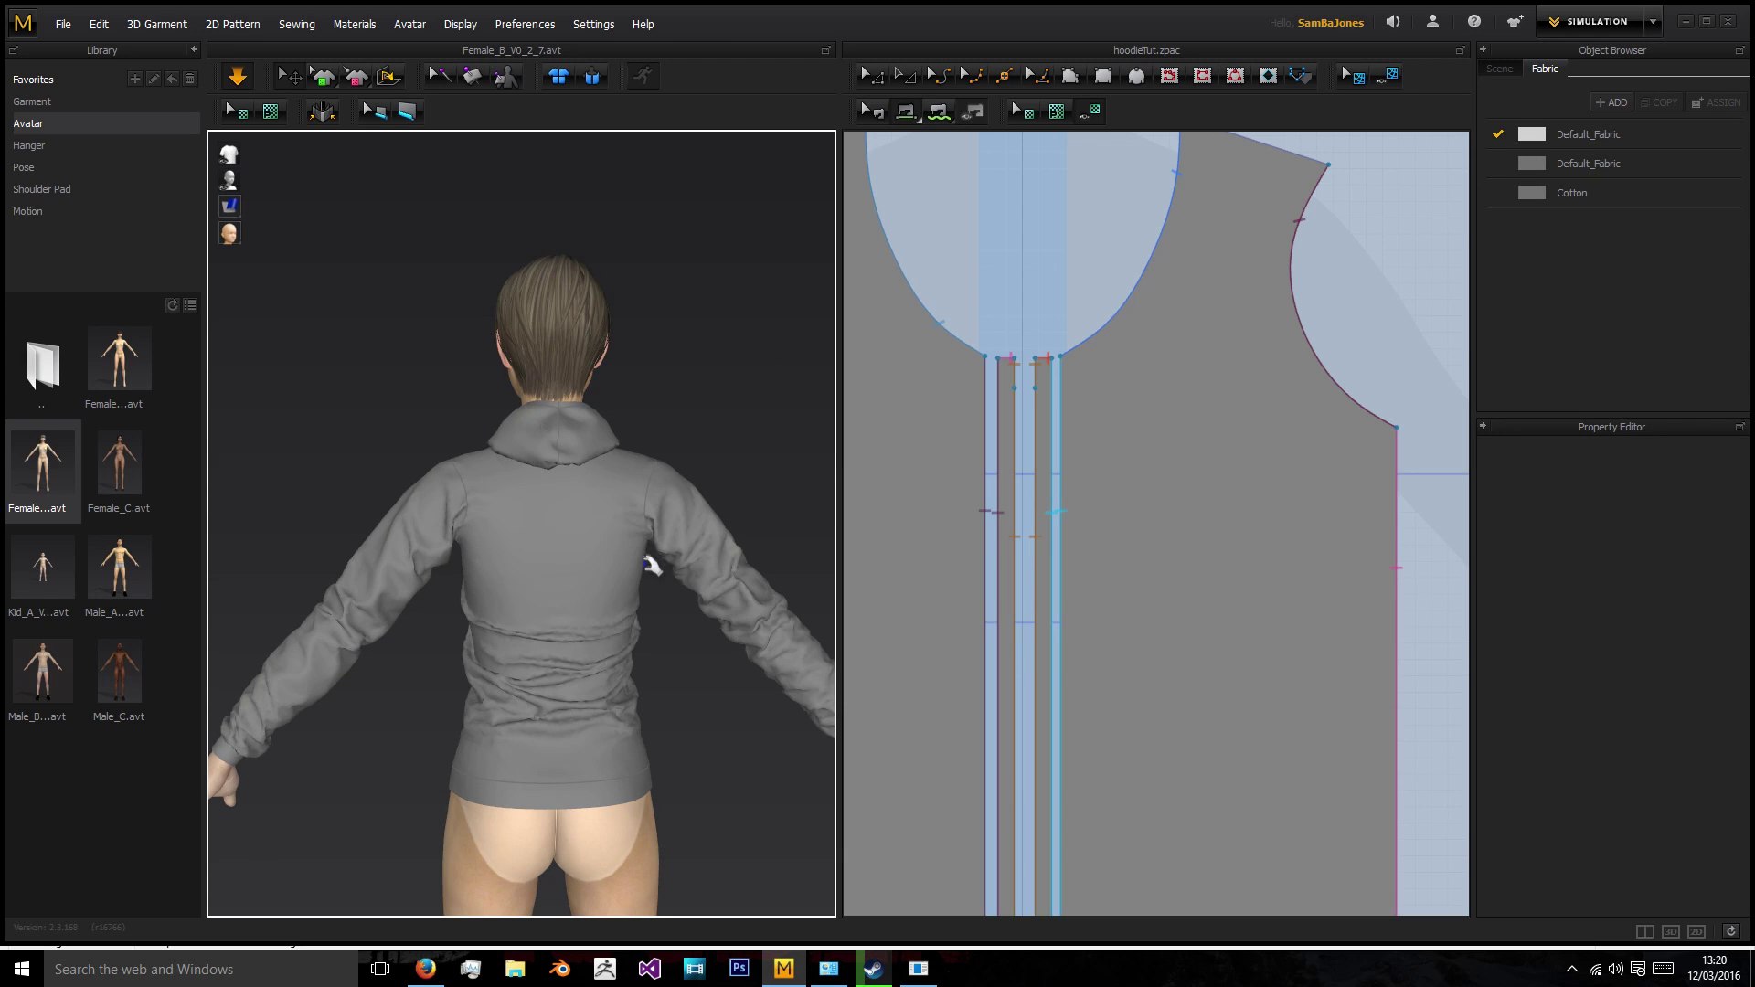
Pull the lower edge of the hood slightly sideways at the centre back of the neck.
scroll(658, 386, up, 10)
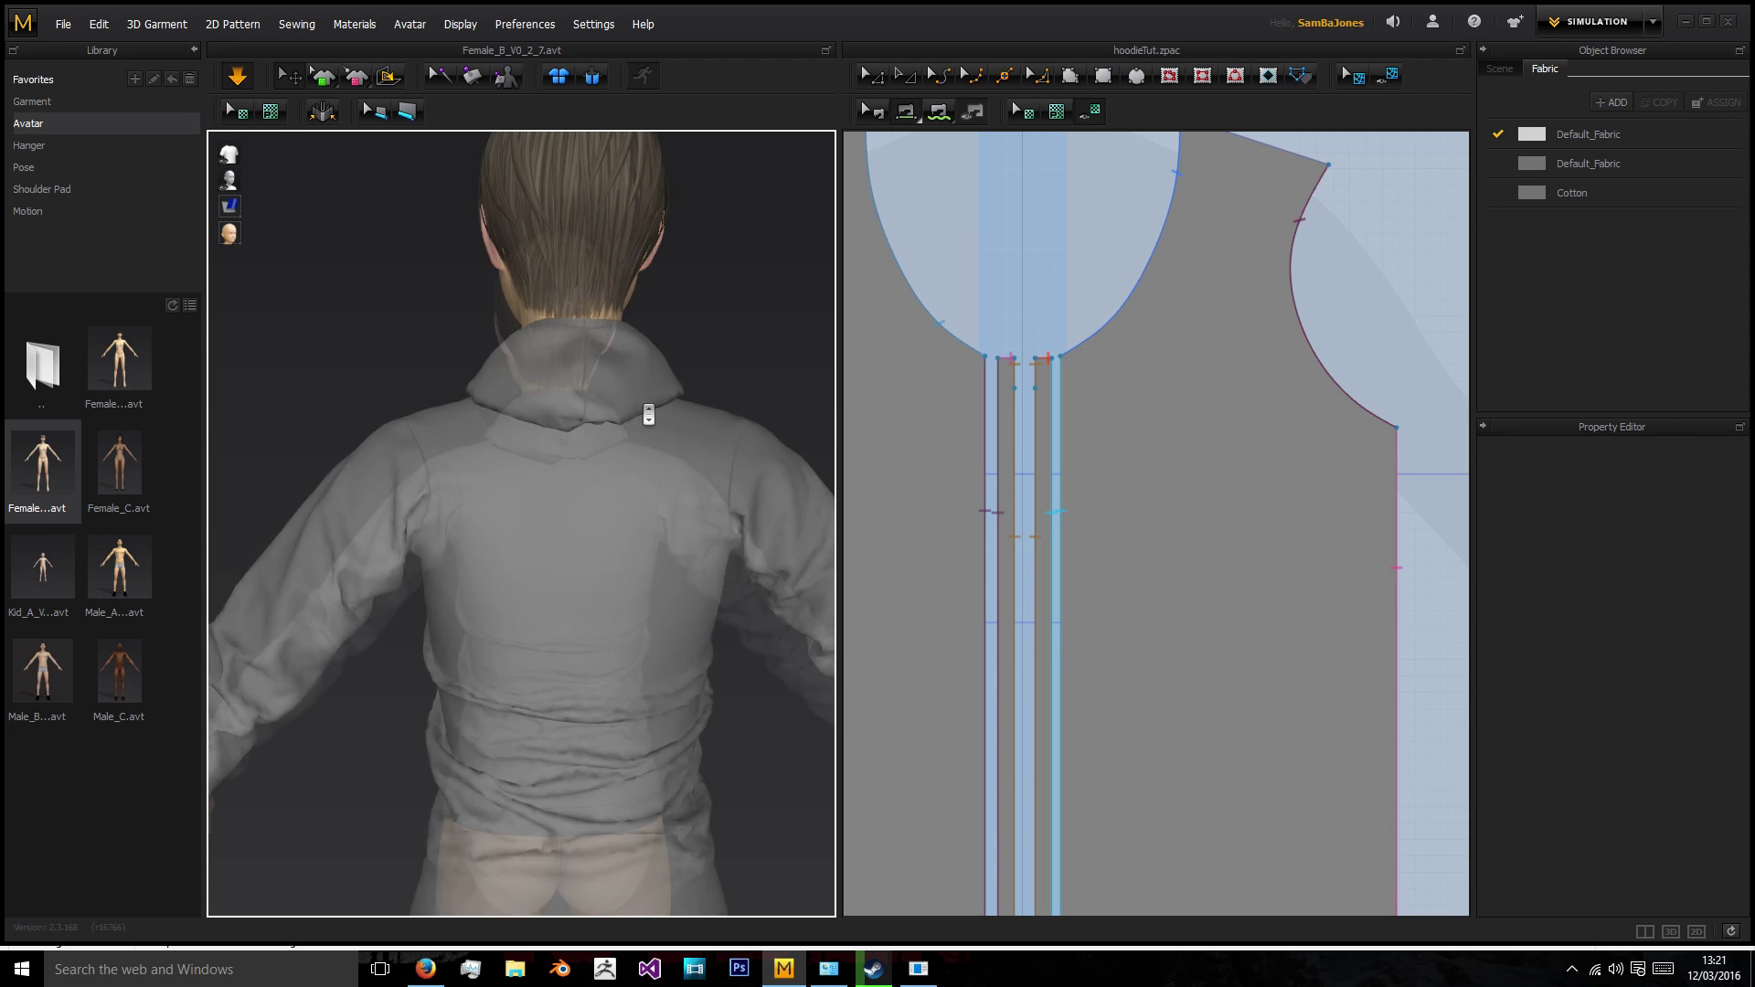
right_drag(695, 465, 756, 384)
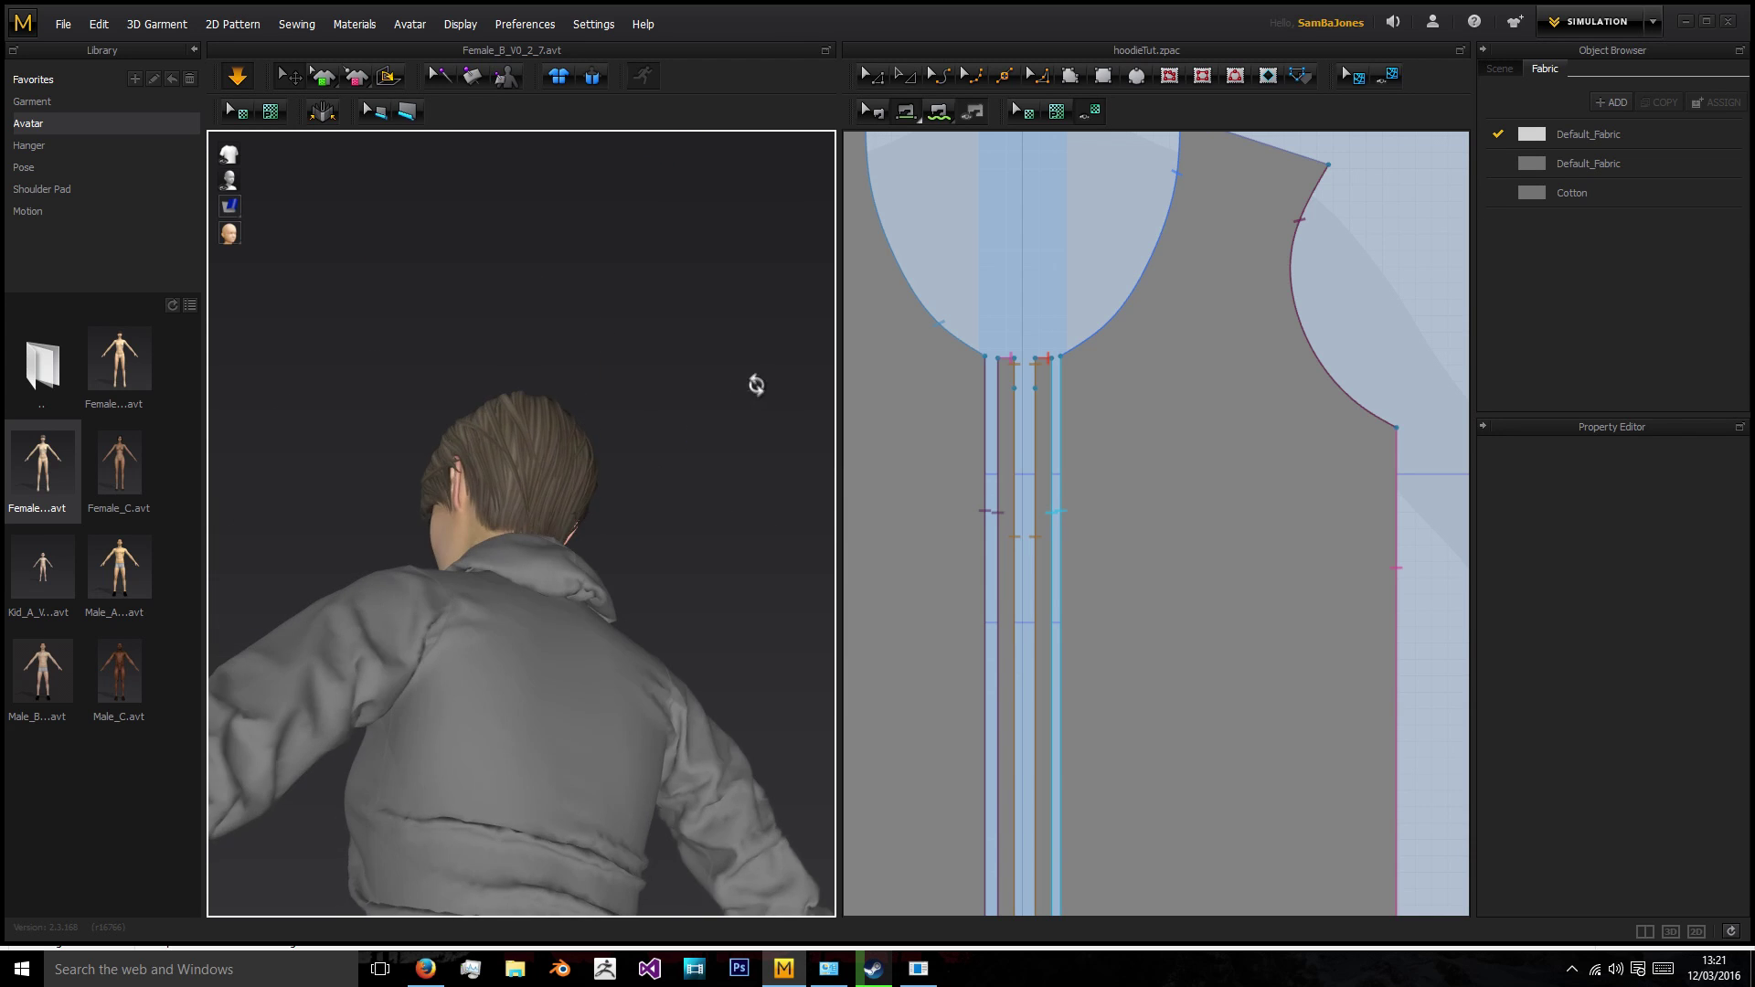
right_drag(678, 576, 512, 524)
click(502, 532)
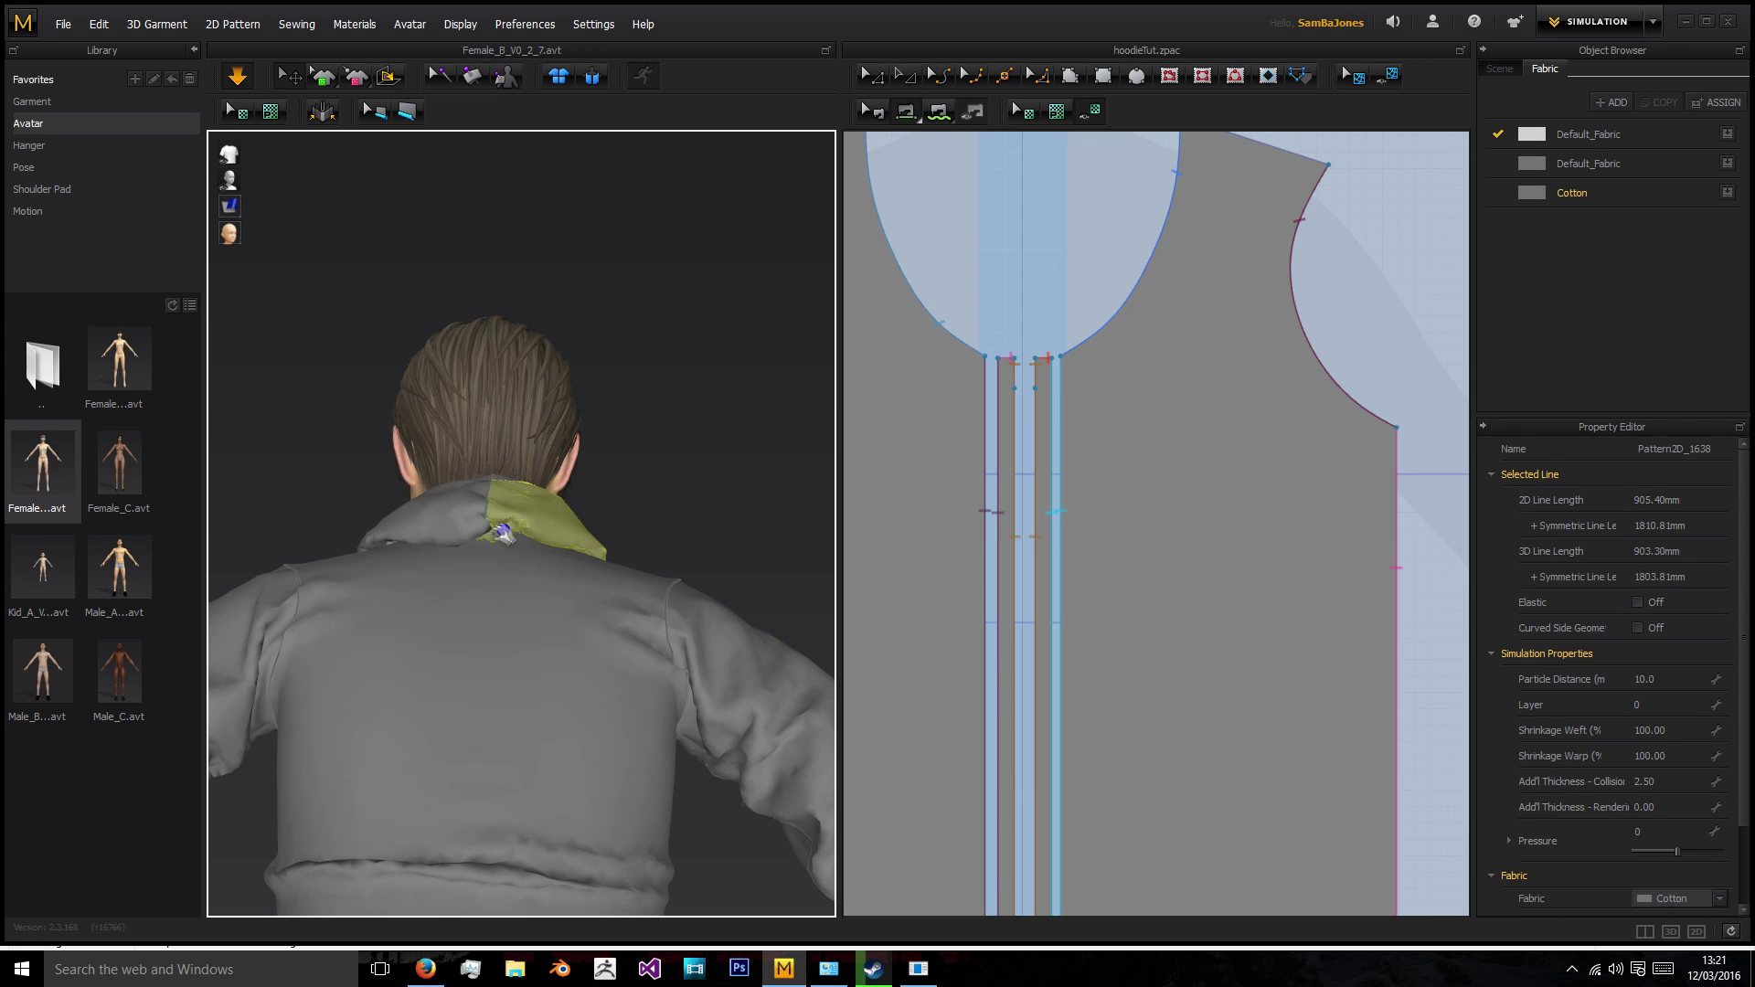
drag(482, 535, 464, 536)
click(709, 490)
Inspect the draped hoodie from the back and front to judge how the hood and closed zipper sit.
right_drag(709, 490, 240, 367)
middle_drag(345, 474, 537, 506)
right_drag(366, 452, 509, 478)
scroll(518, 478, up, 2)
scroll(593, 438, up, 3)
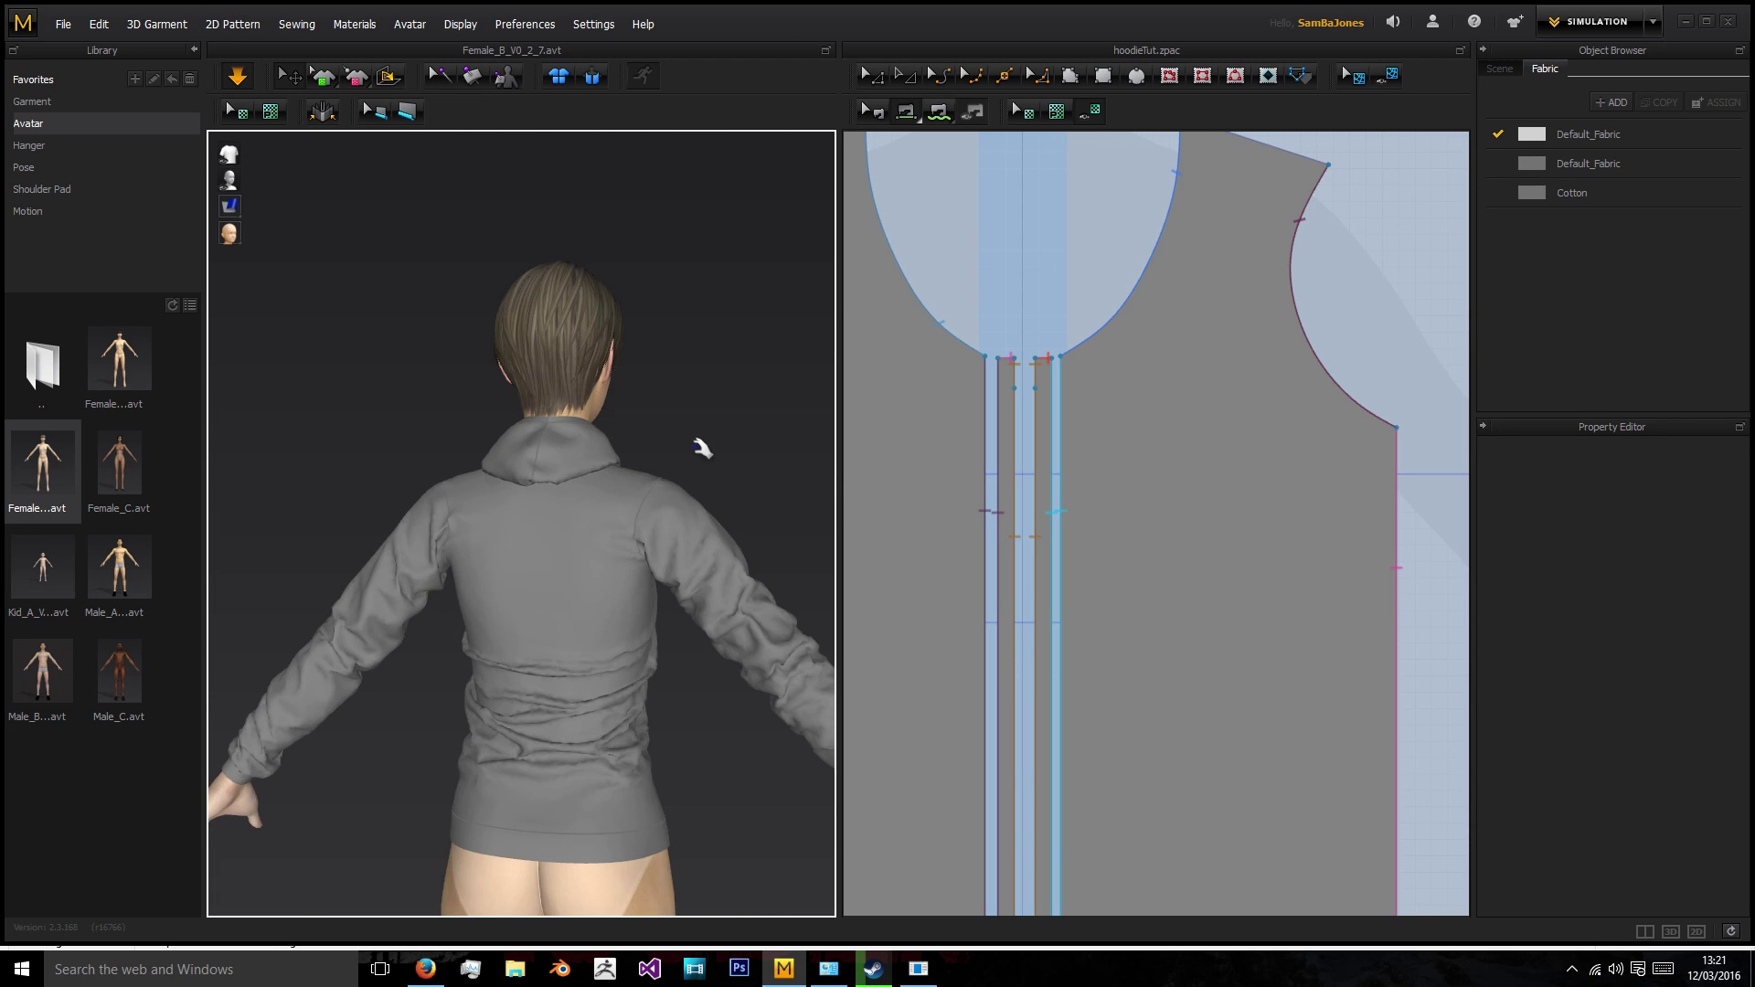
scroll(701, 447, up, 1)
right_drag(702, 447, 309, 474)
scroll(702, 502, up, 1)
right_drag(703, 504, 666, 426)
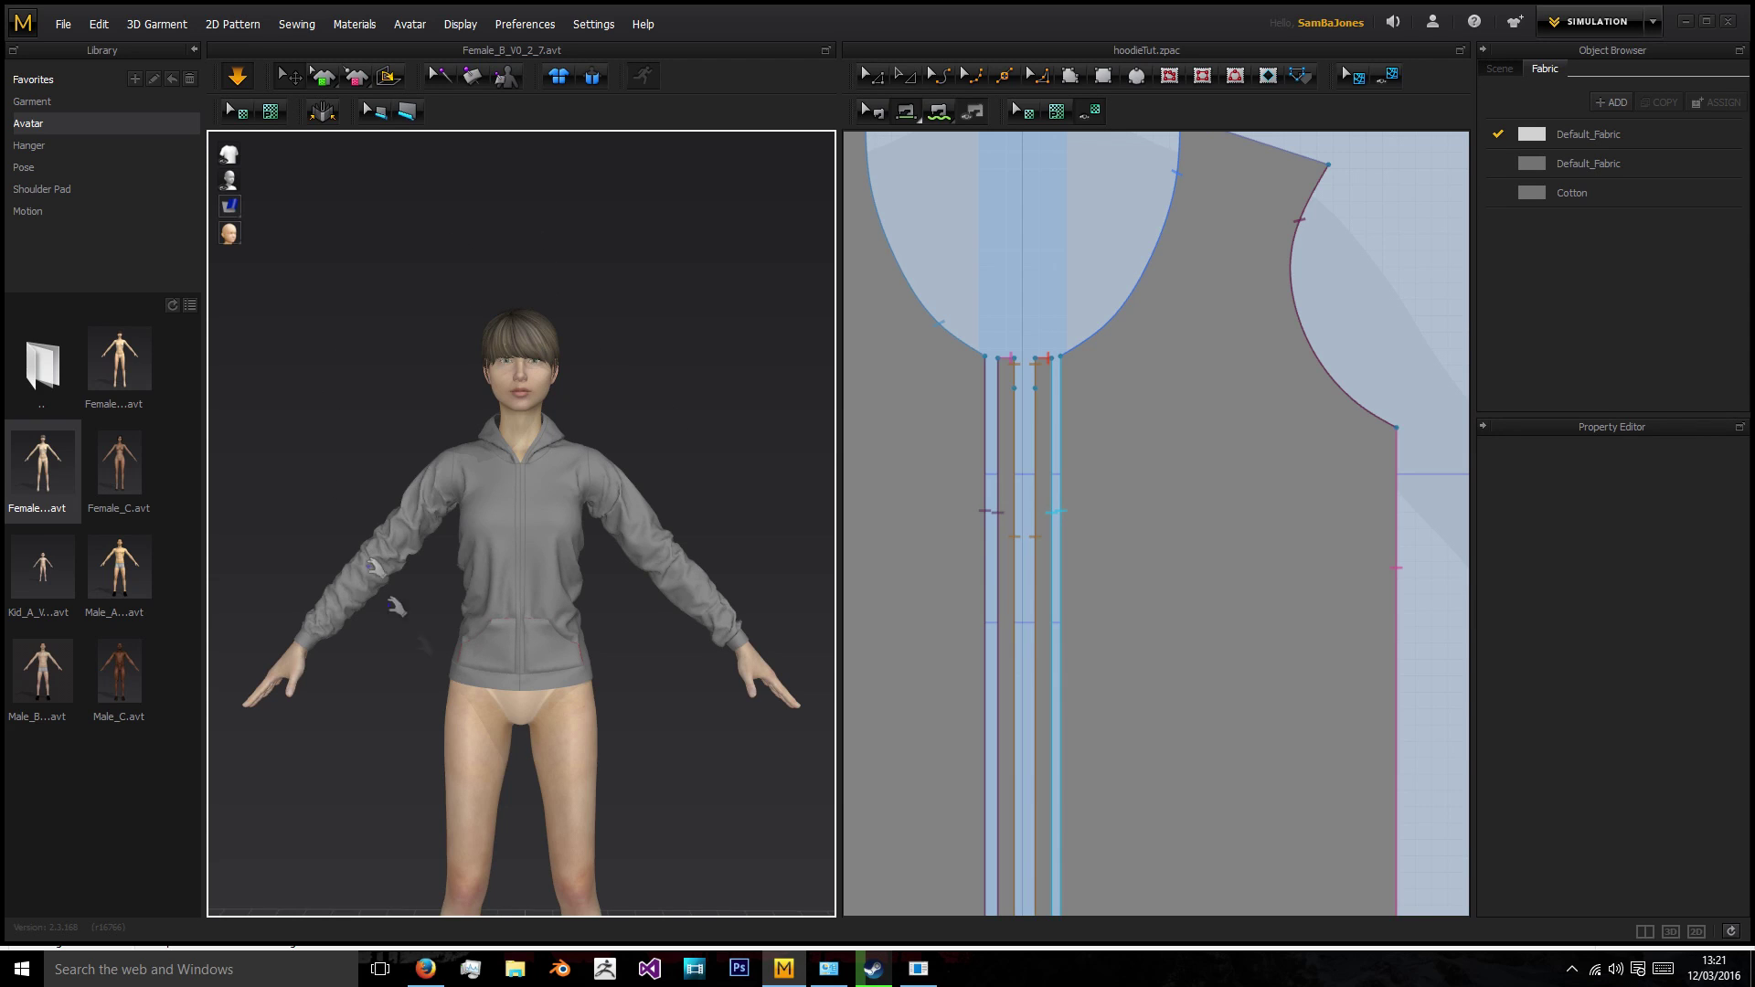
Replace the current avatar with the Female_C avatar from the avatar library.
middle_drag(449, 458, 501, 380)
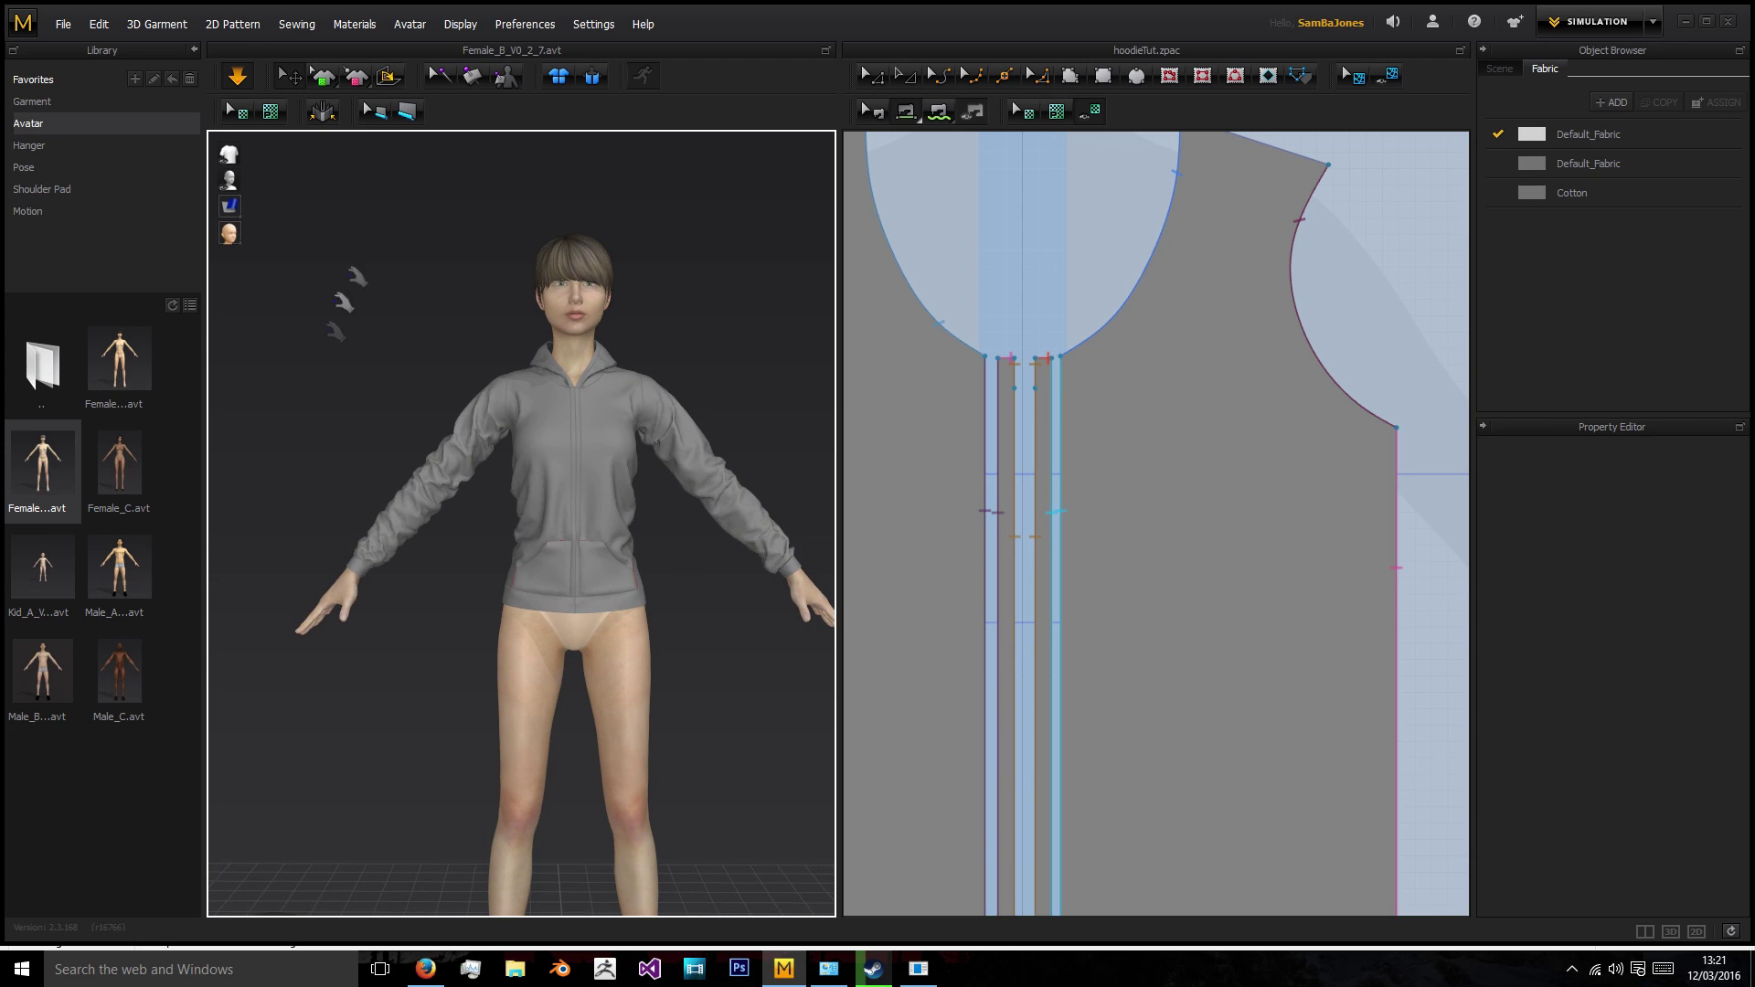
scroll(677, 384, up, 2)
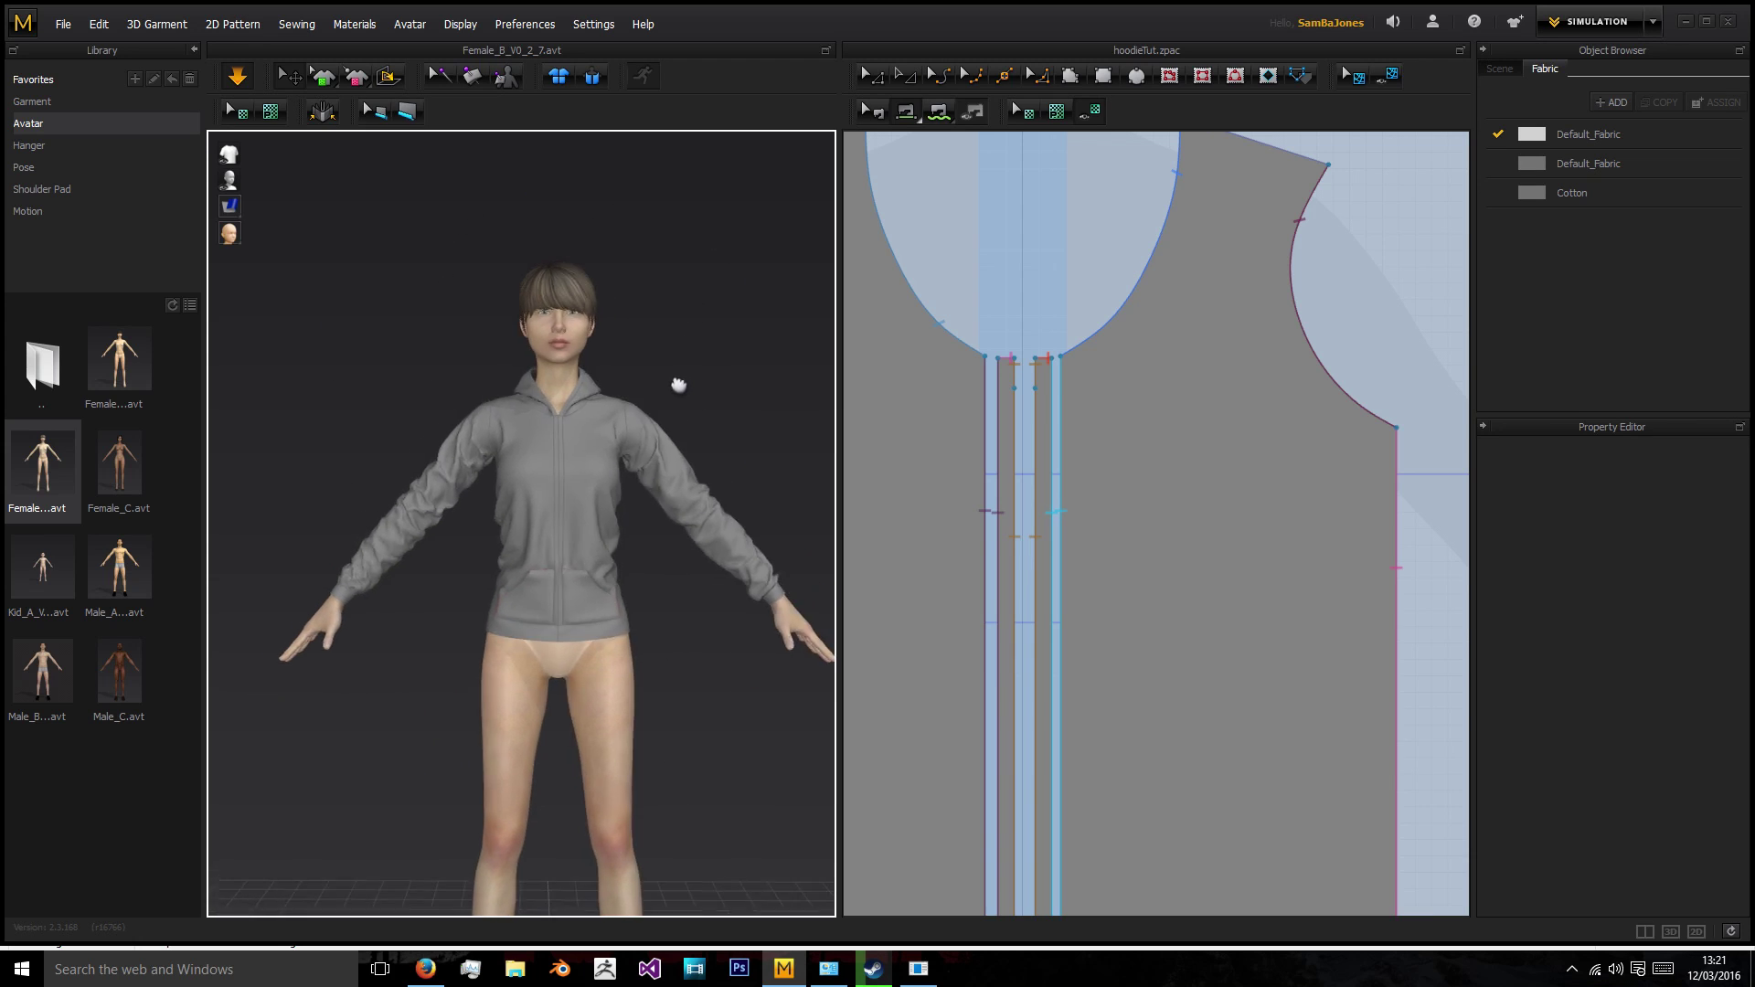
click(121, 479)
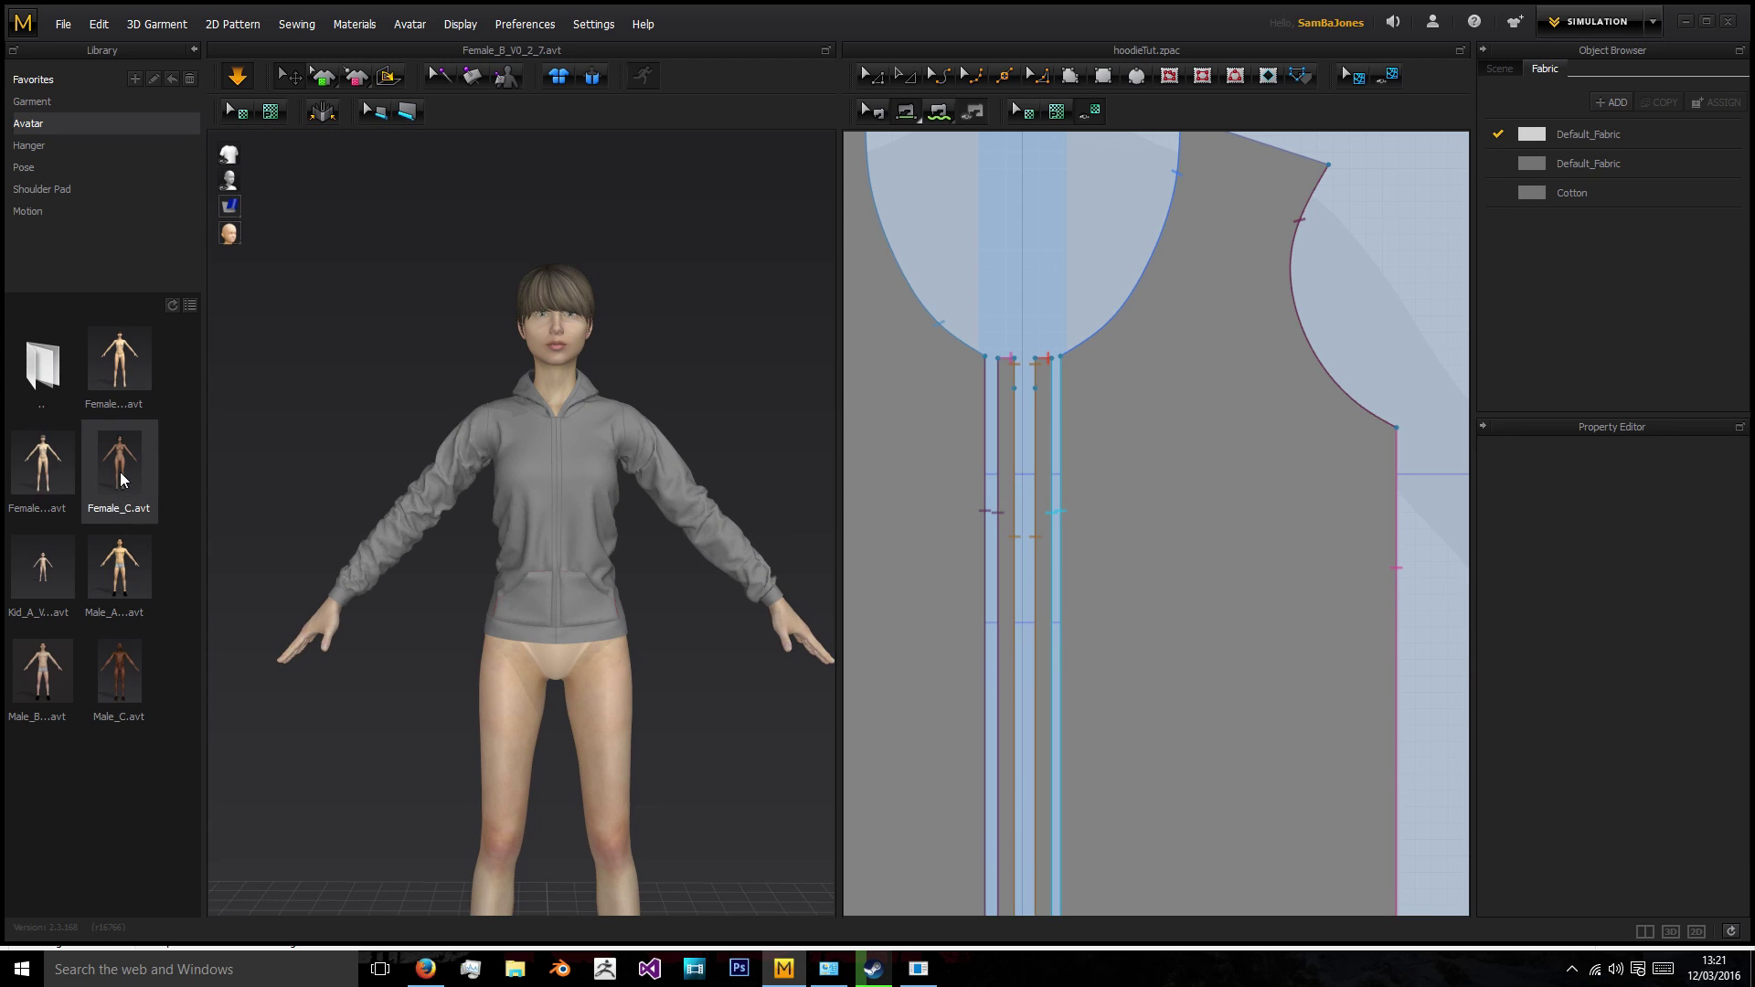
click(33, 124)
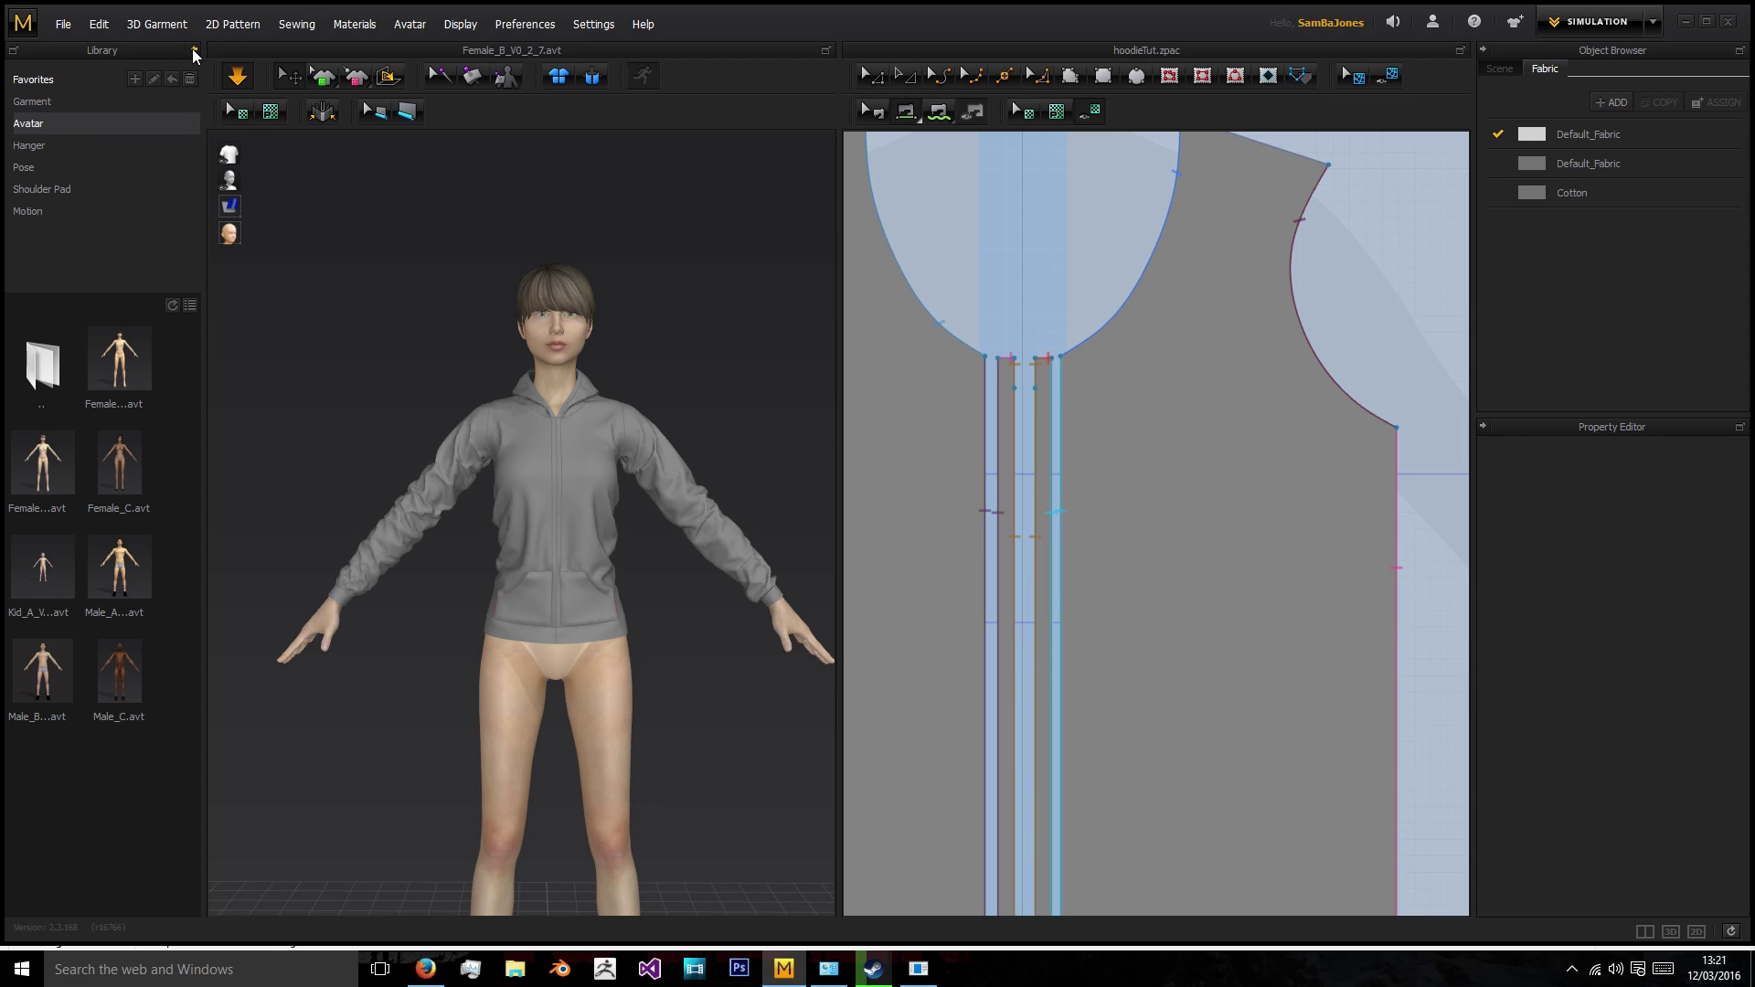
click(126, 455)
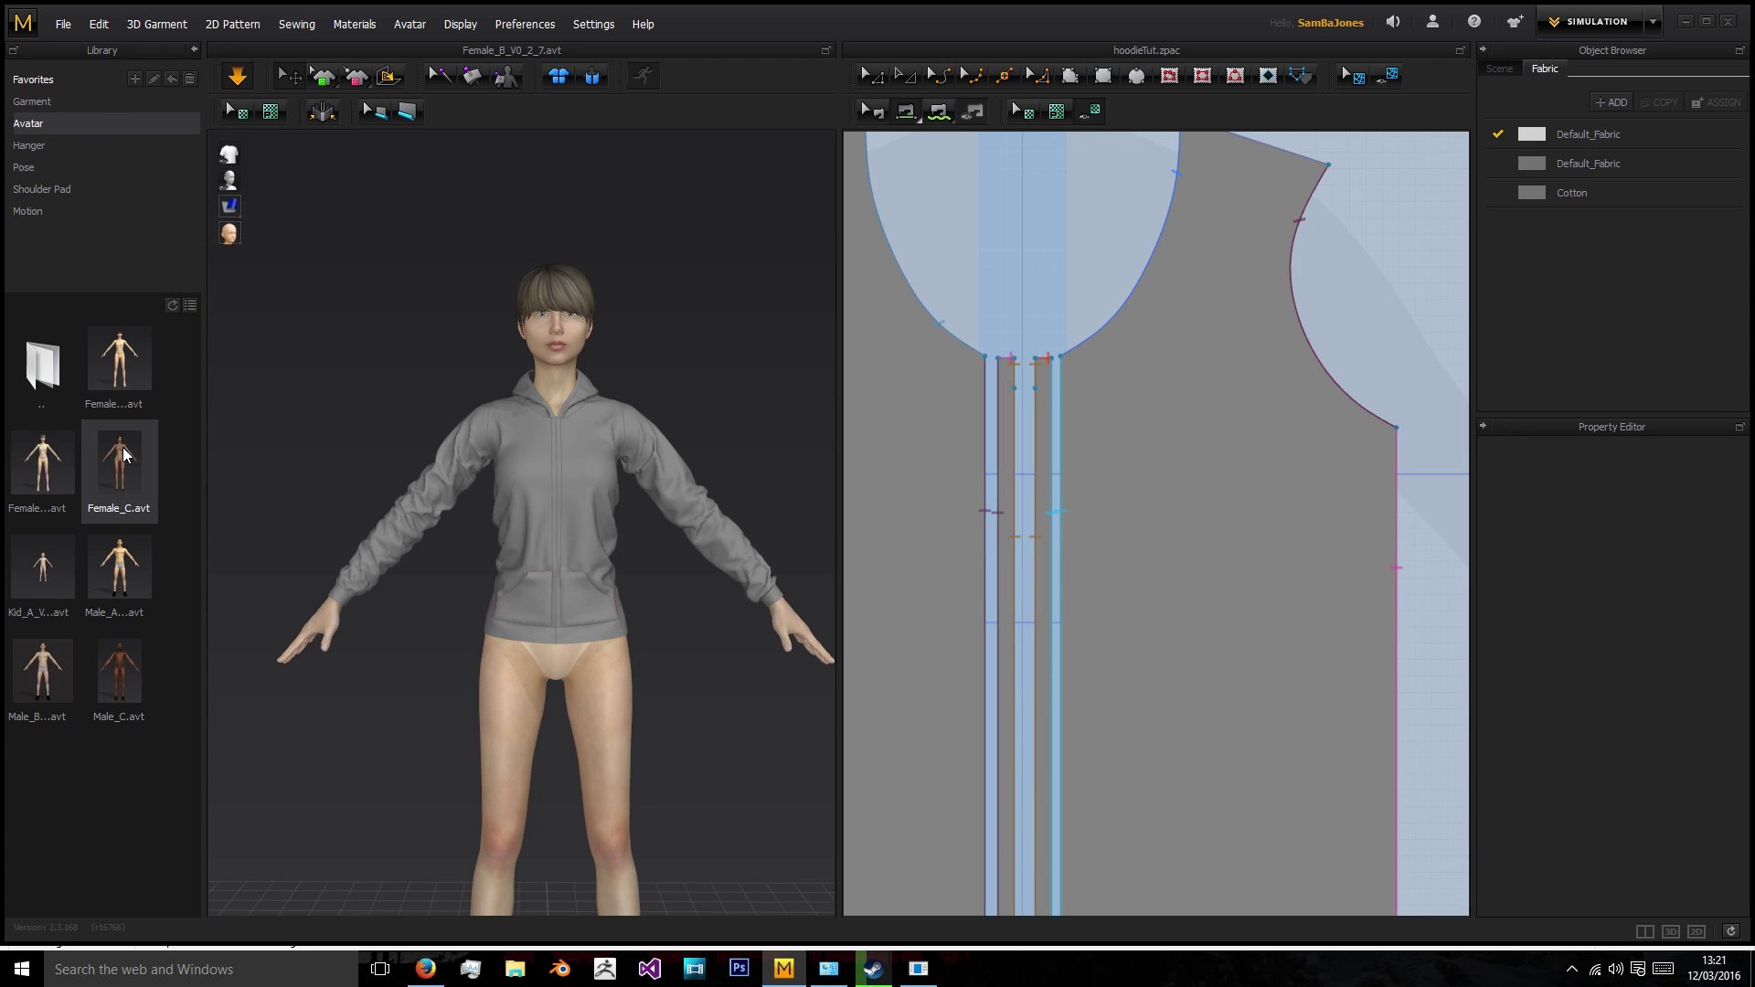
drag(607, 400, 609, 400)
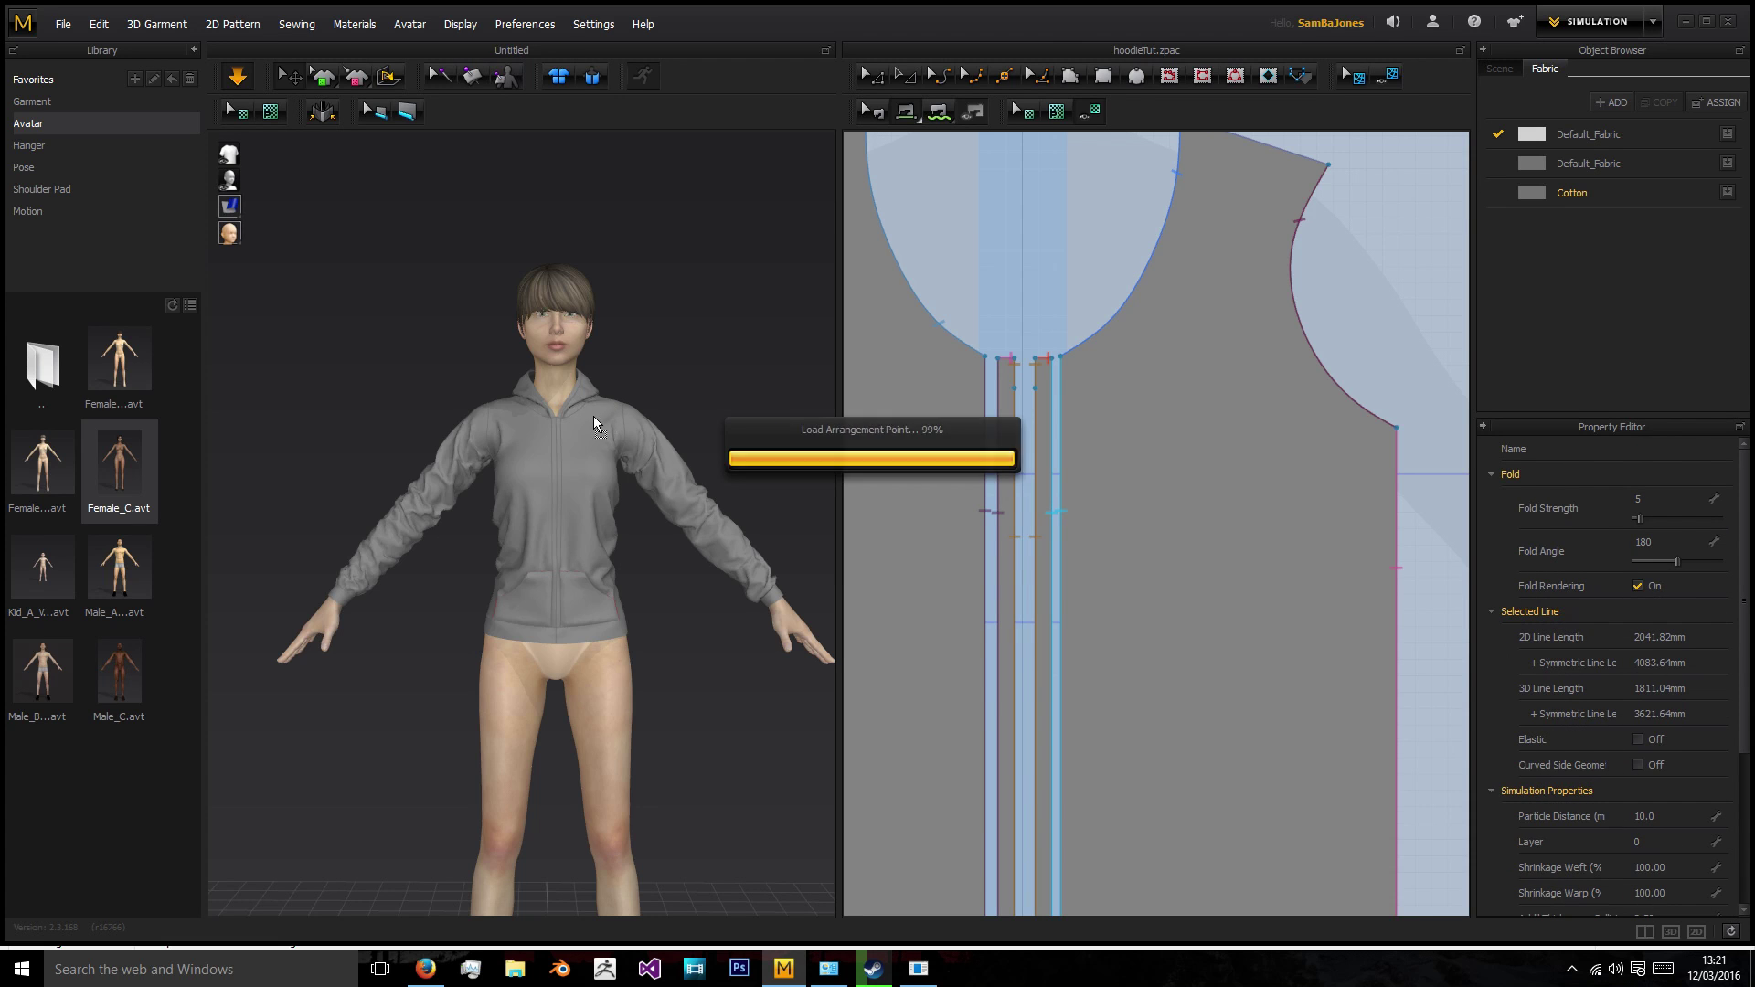
Reposition the hoodie's right cuff so that it sits around the new avatar's right wrist.
right_drag(619, 435, 836, 509)
right_drag(650, 491, 604, 433)
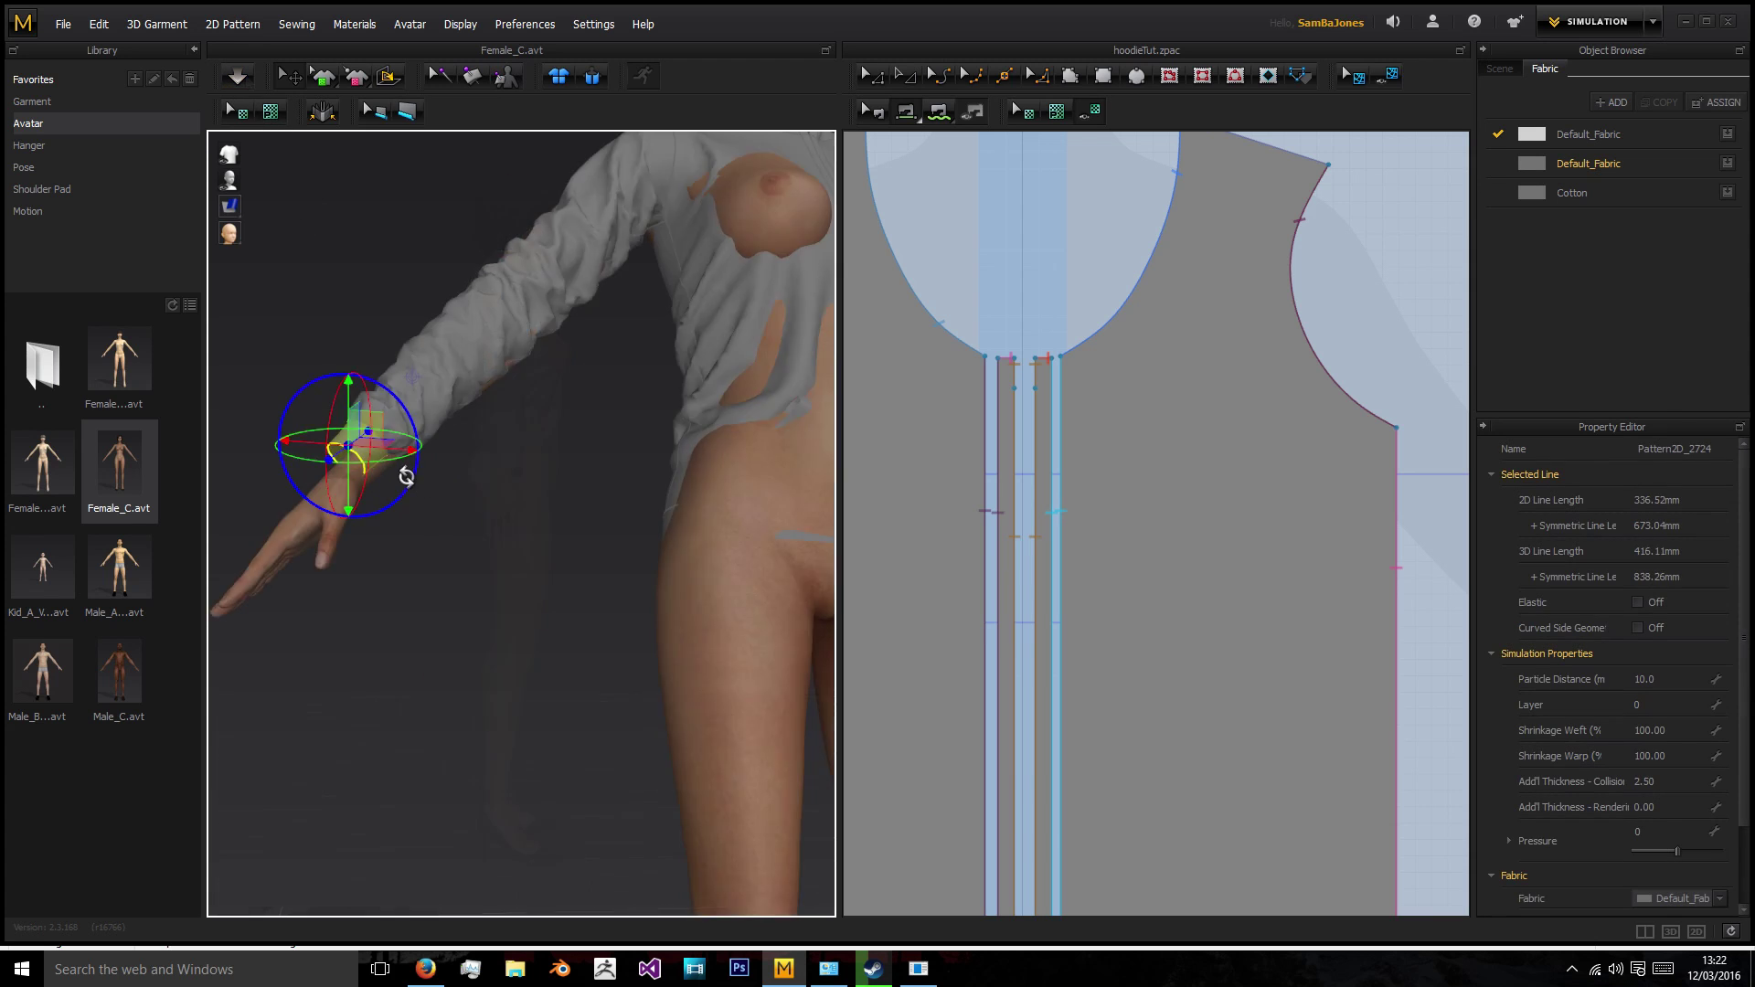
right_drag(393, 457, 401, 423)
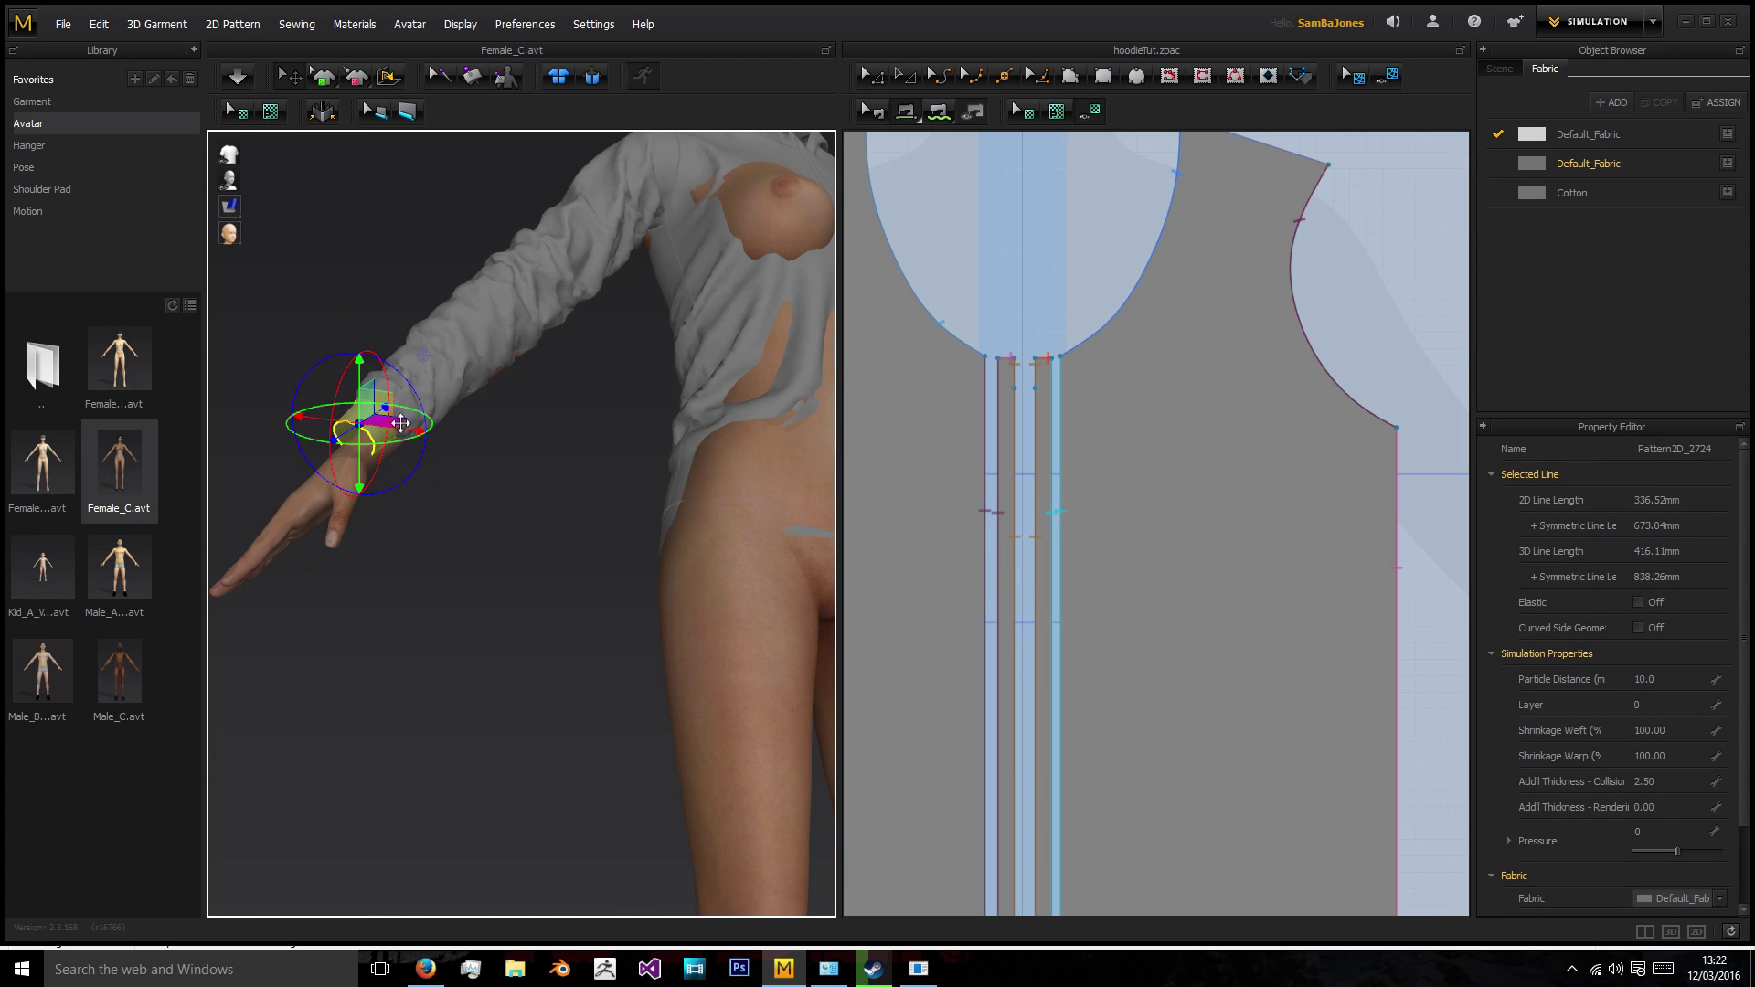
drag(401, 422, 383, 447)
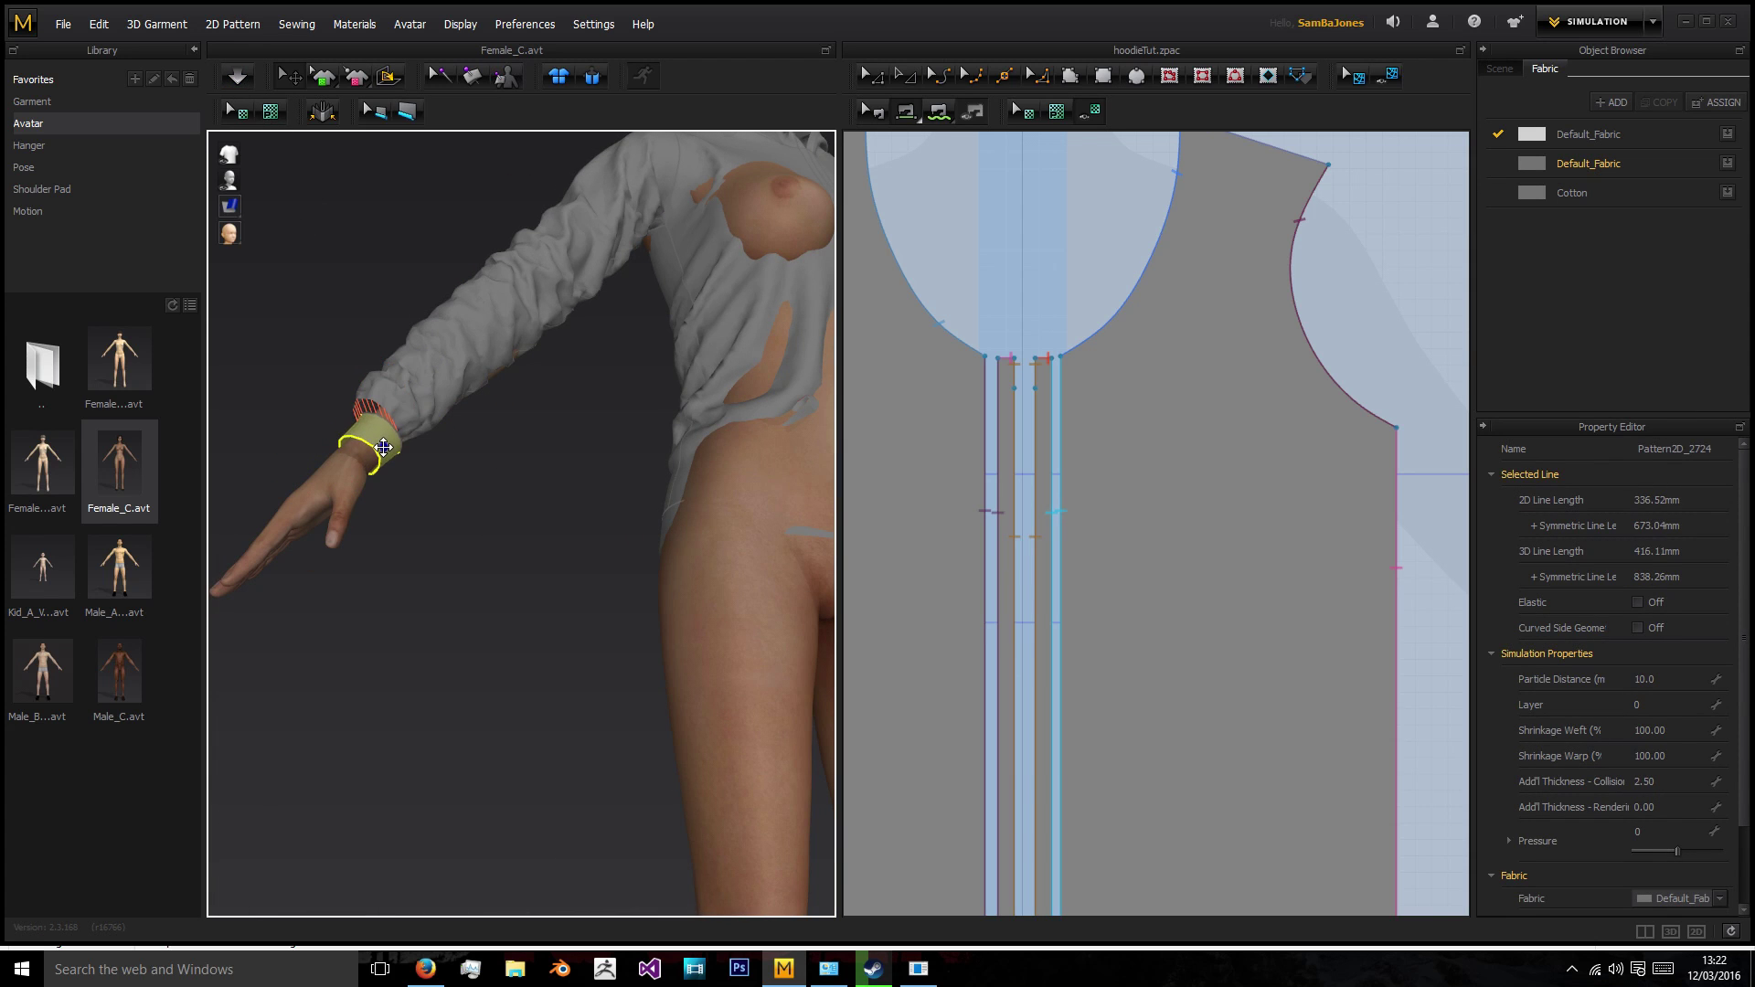
right_drag(477, 485, 725, 471)
drag(768, 426, 732, 412)
scroll(731, 412, down, 3)
right_drag(731, 412, 451, 501)
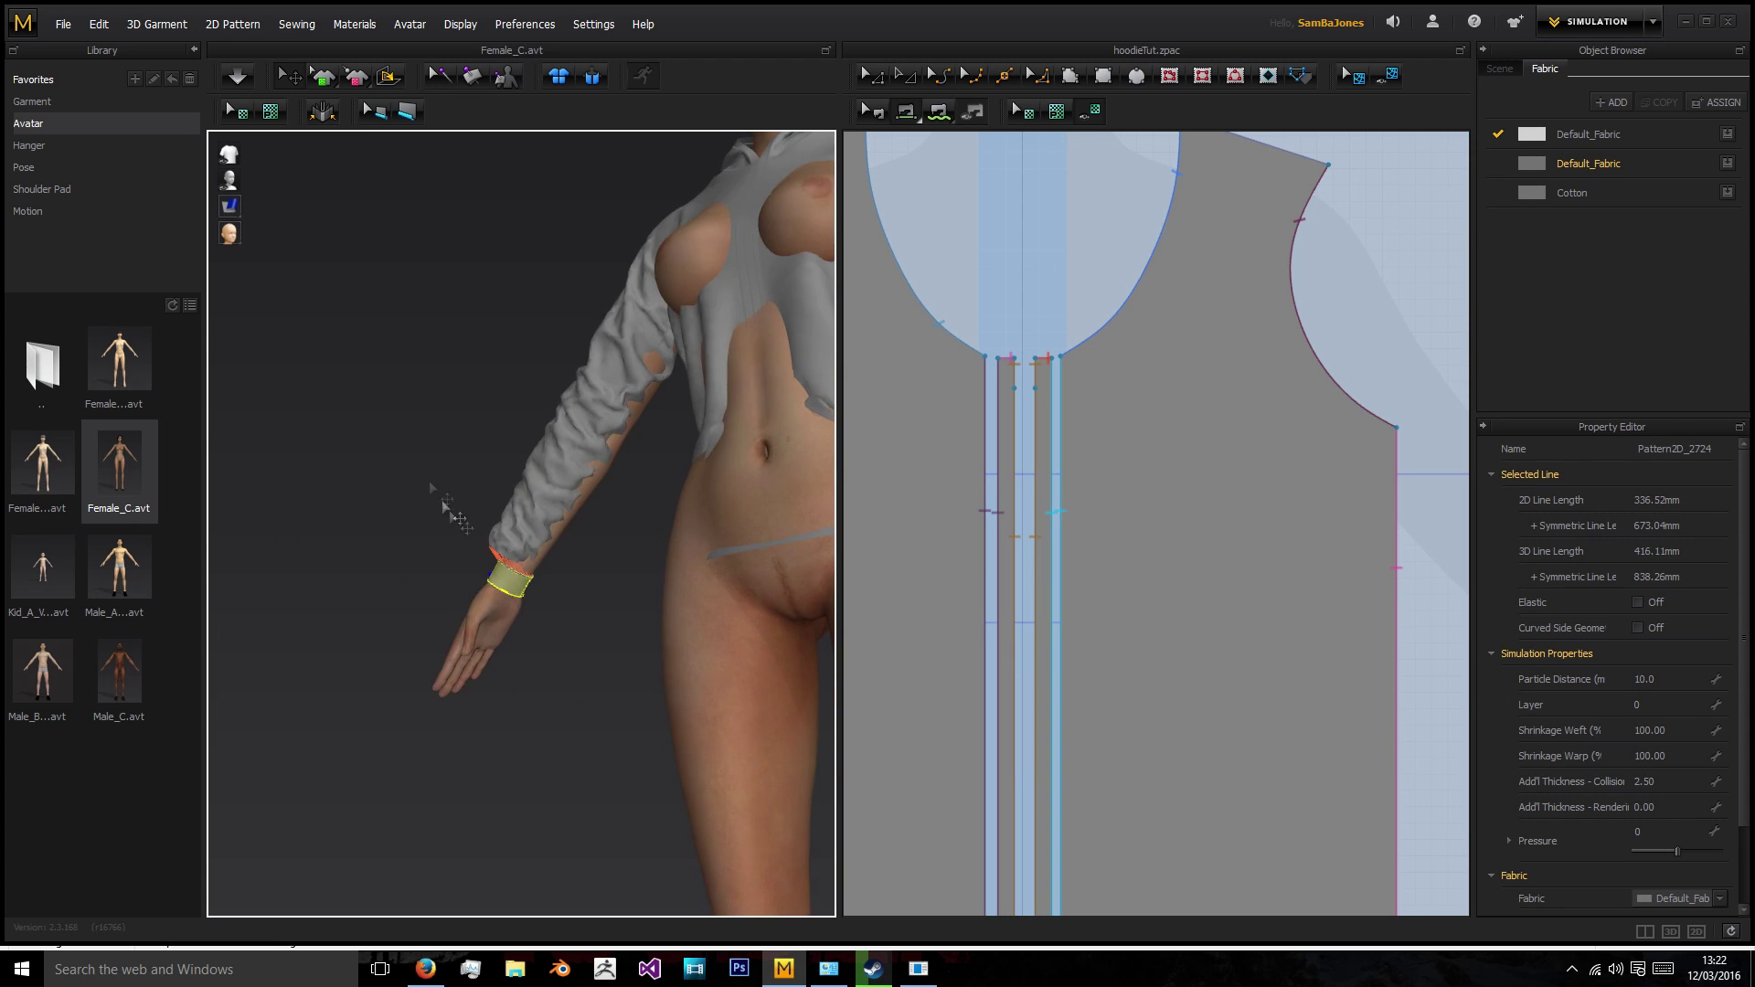
scroll(451, 501, up, 2)
right_drag(483, 561, 485, 576)
right_drag(693, 610, 519, 615)
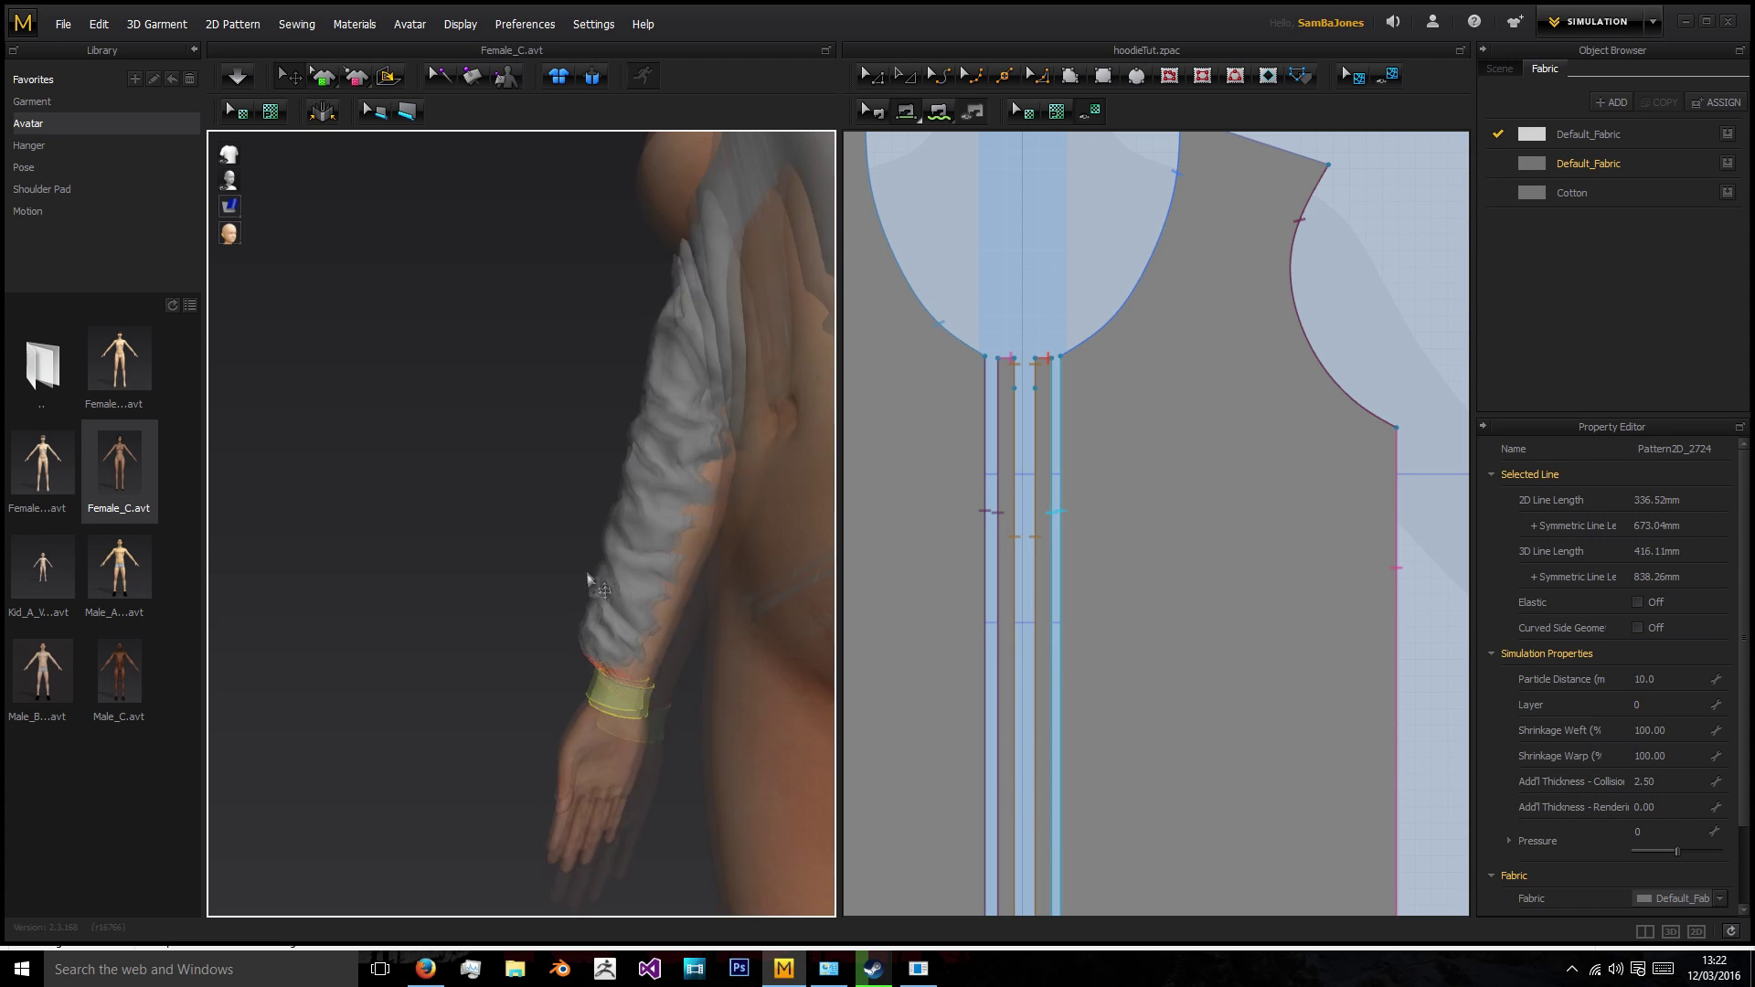
Reposition the hoodie's left cuff so that it sits around the avatar's left wrist.
scroll(591, 578, down, 3)
scroll(592, 579, down, 2)
scroll(756, 439, up, 3)
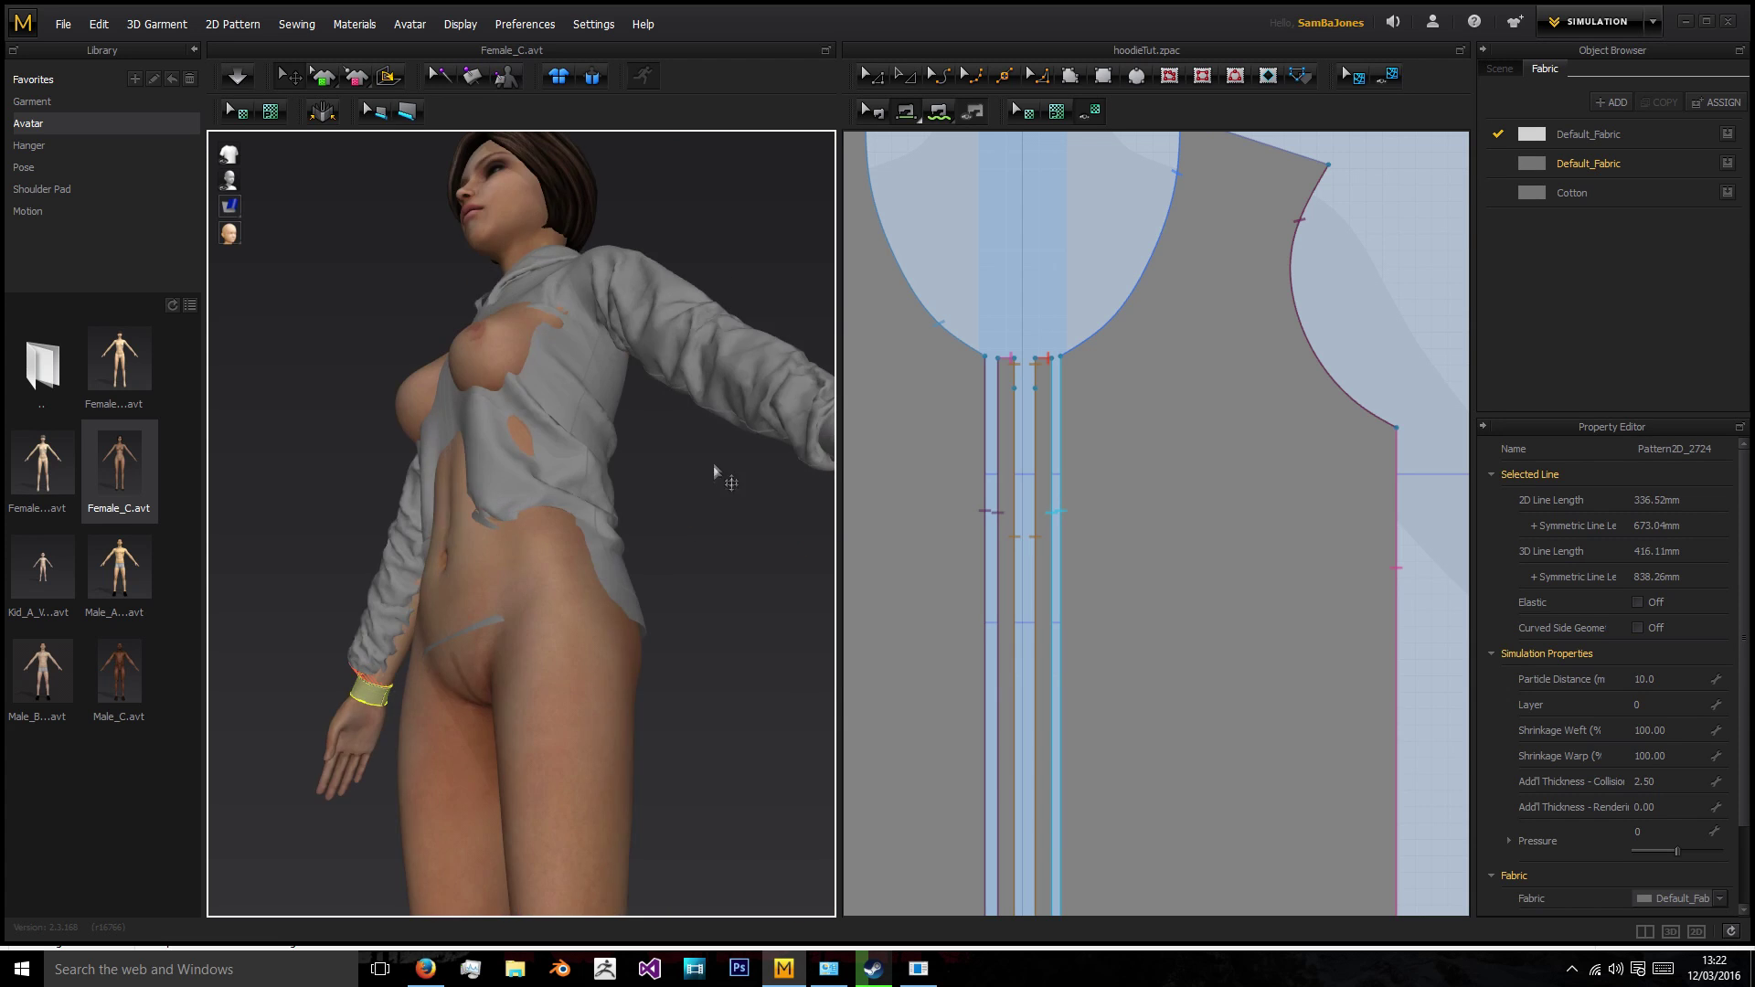
middle_drag(713, 470, 540, 513)
scroll(556, 523, up, 2)
right_drag(555, 523, 729, 545)
click(726, 564)
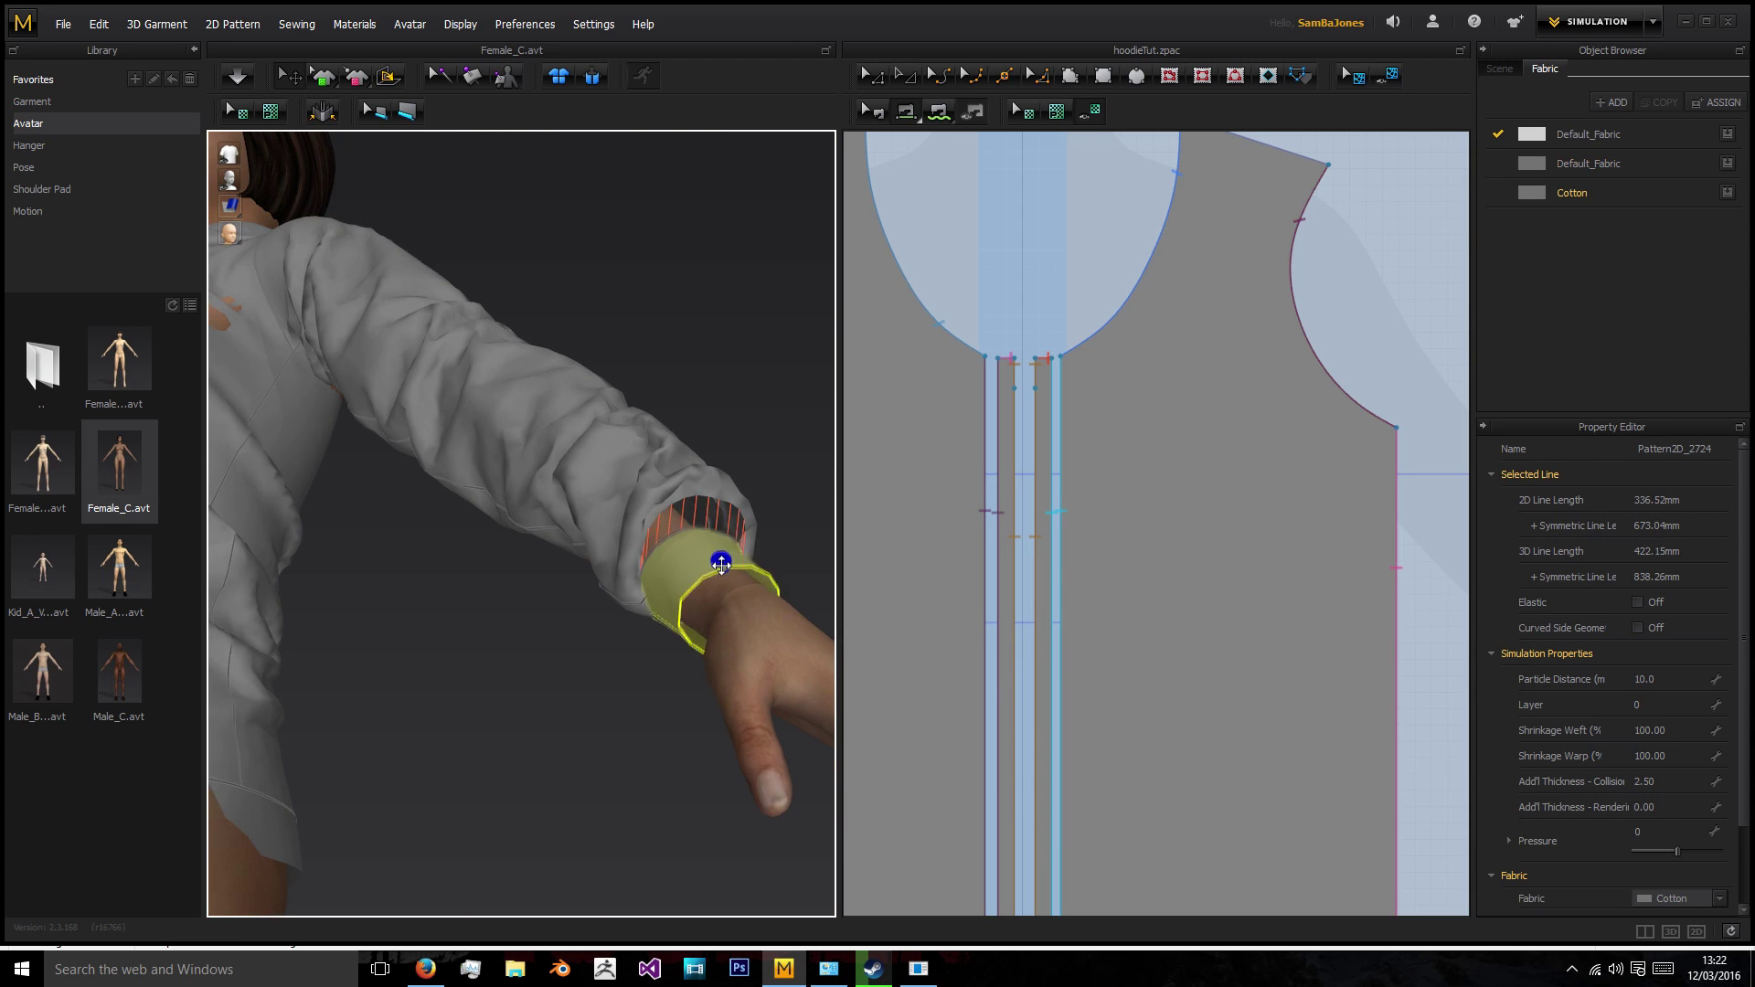
drag(732, 570, 744, 581)
right_drag(744, 580, 470, 685)
scroll(536, 613, down, 2)
scroll(385, 686, up, 1)
drag(328, 755, 328, 749)
right_drag(346, 764, 412, 737)
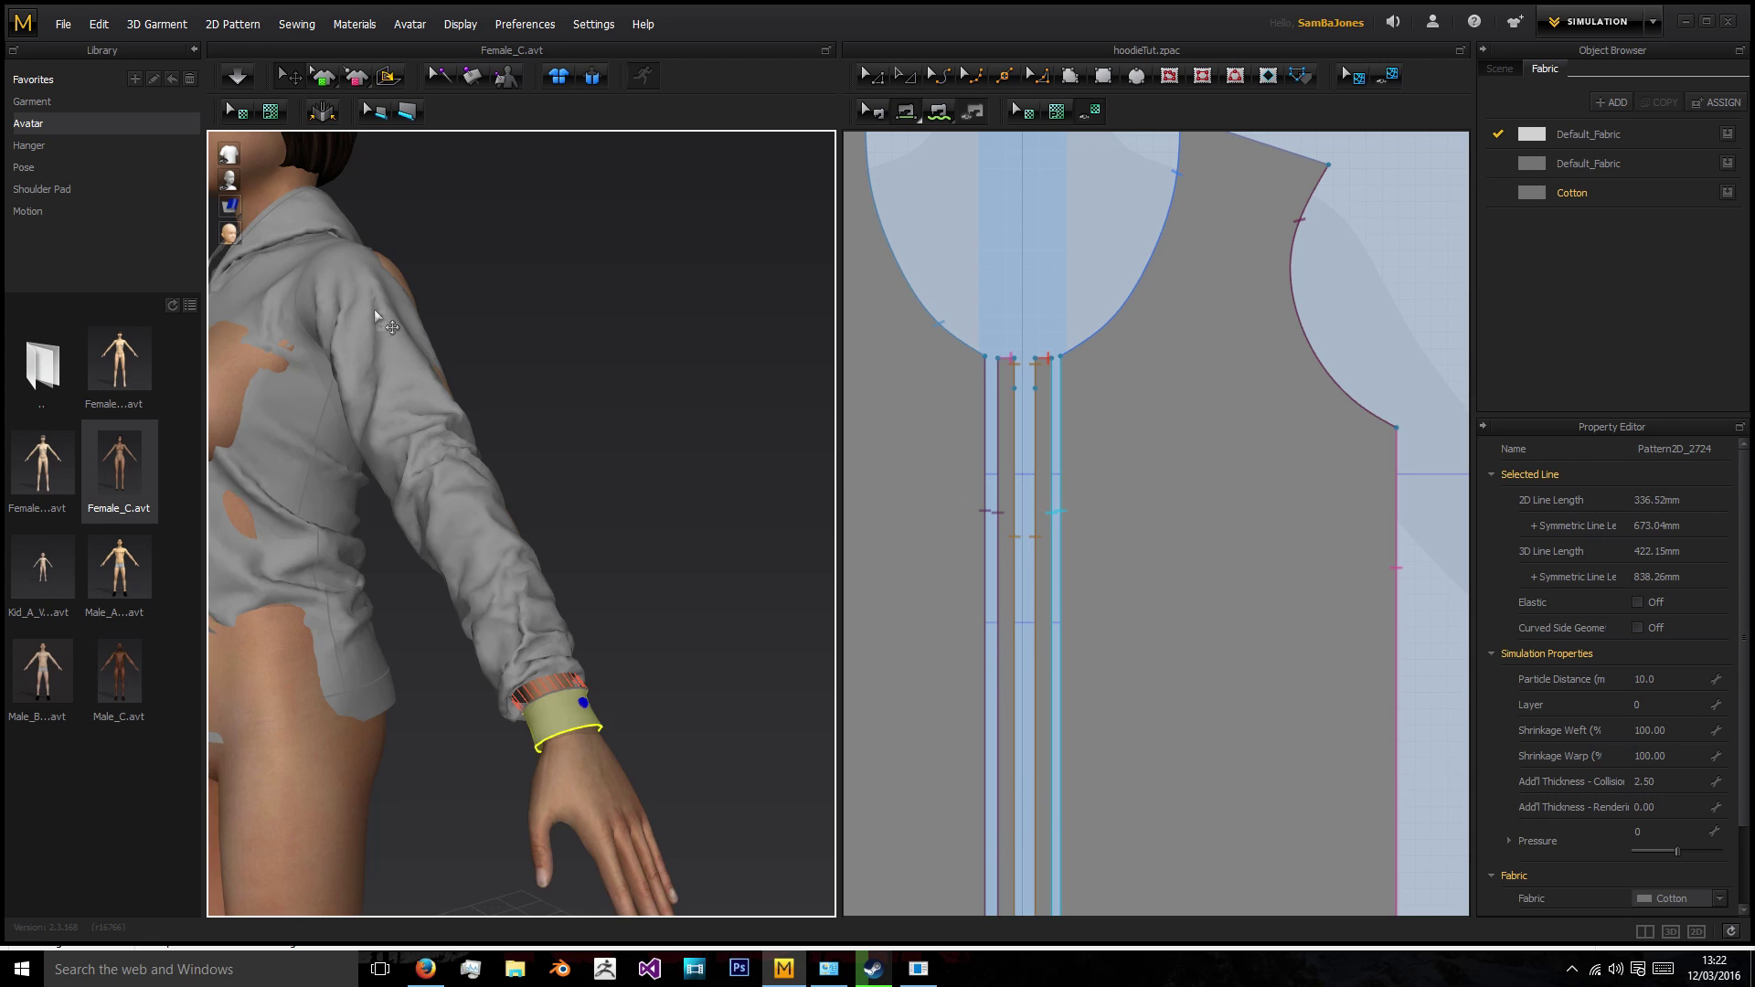
Set the particle distance of all pattern pieces to 20 and start simulating the hoodie on the new avatar.
scroll(375, 311, down, 4)
scroll(939, 396, down, 10)
middle_drag(963, 329, 1072, 351)
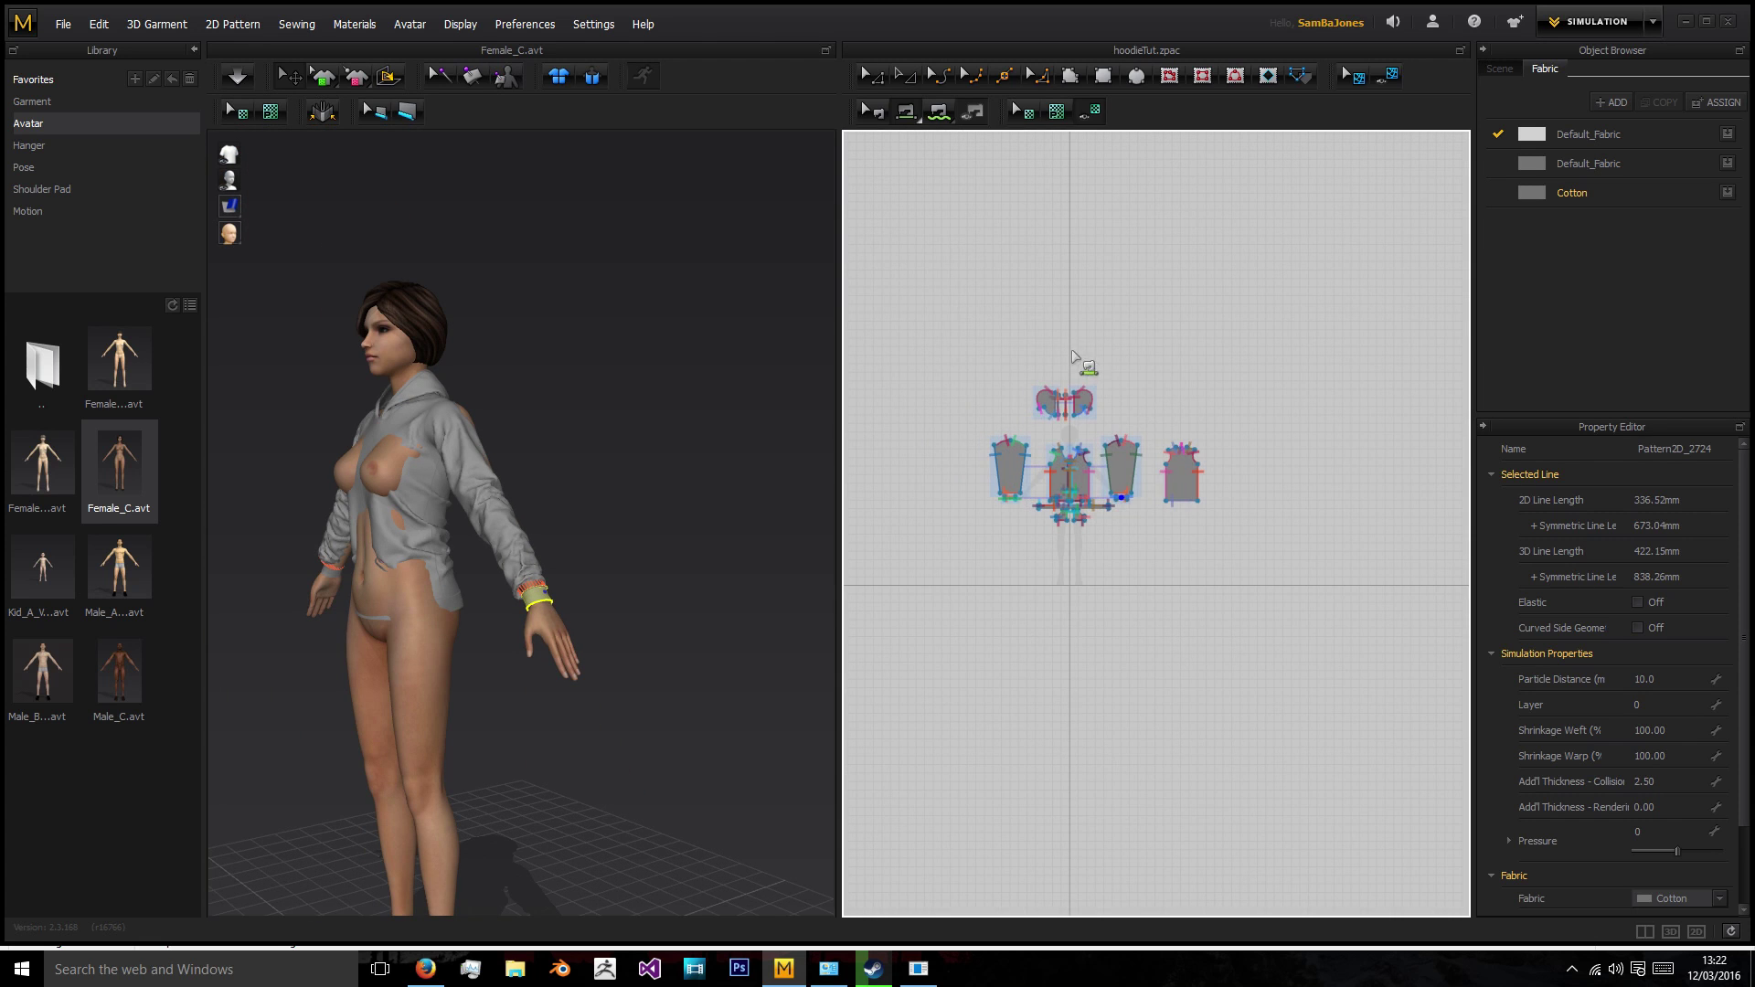
drag(969, 266, 1380, 585)
click(1665, 680)
key(Return)
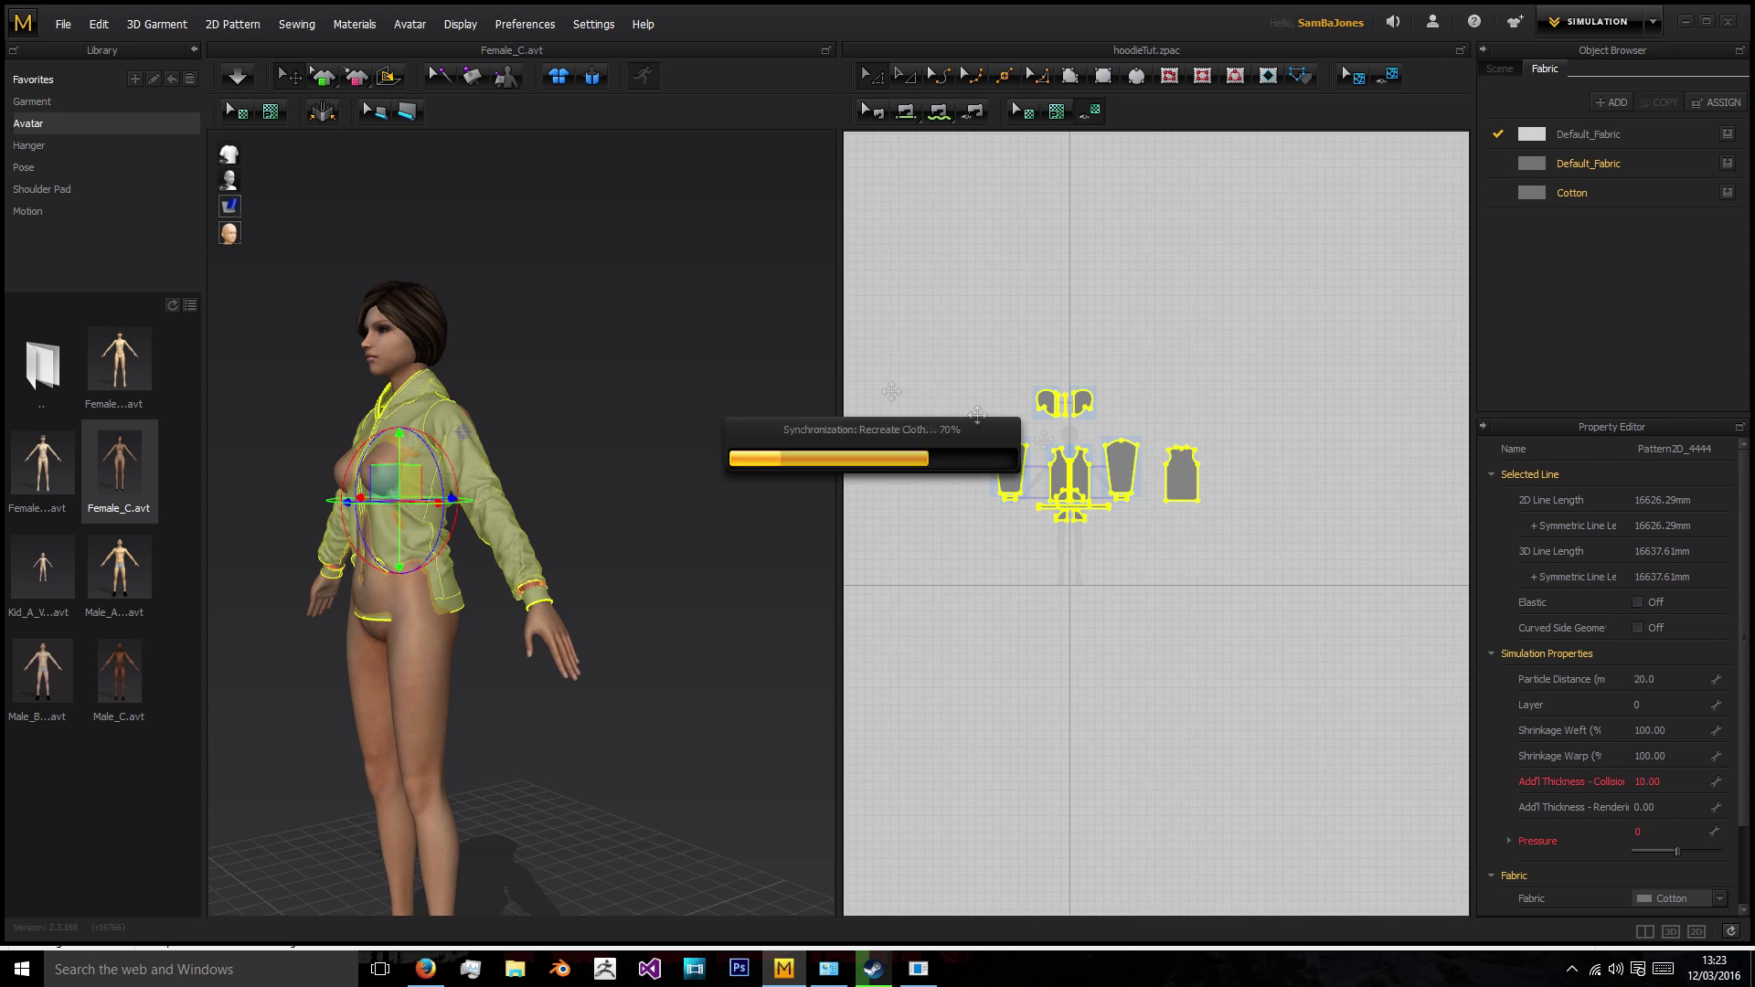
click(234, 77)
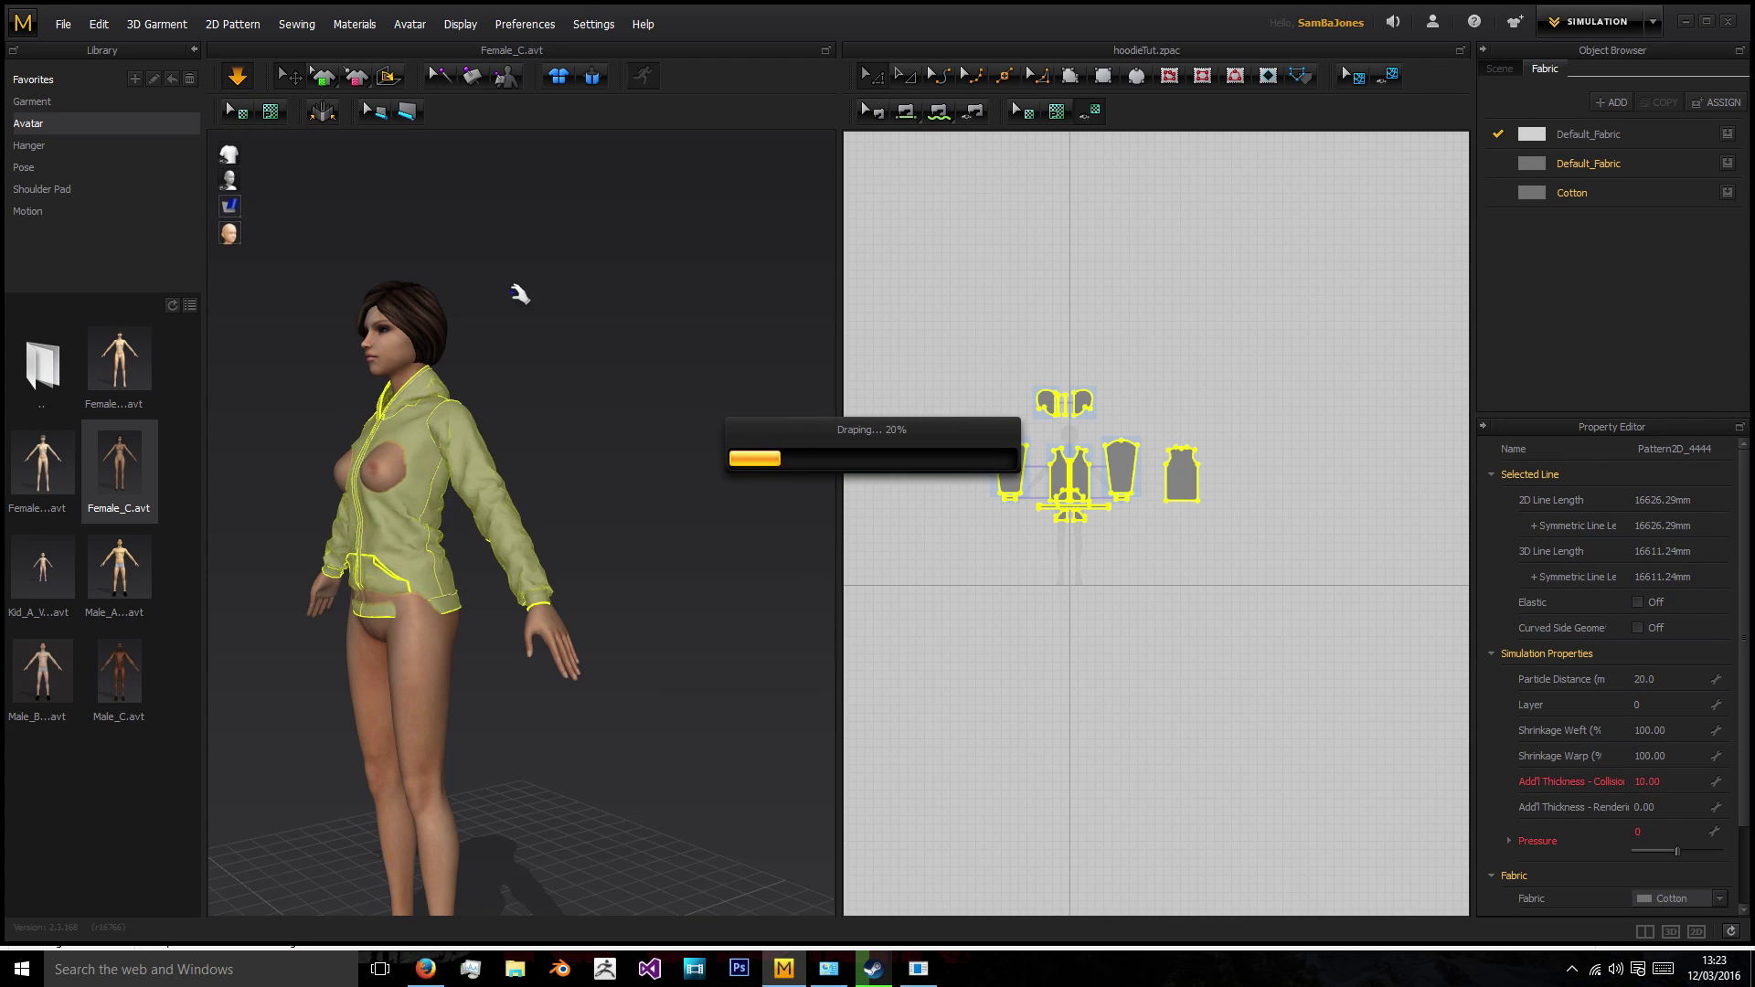
Pull both front panels outward over the avatar's chest during the simulation.
key(2)
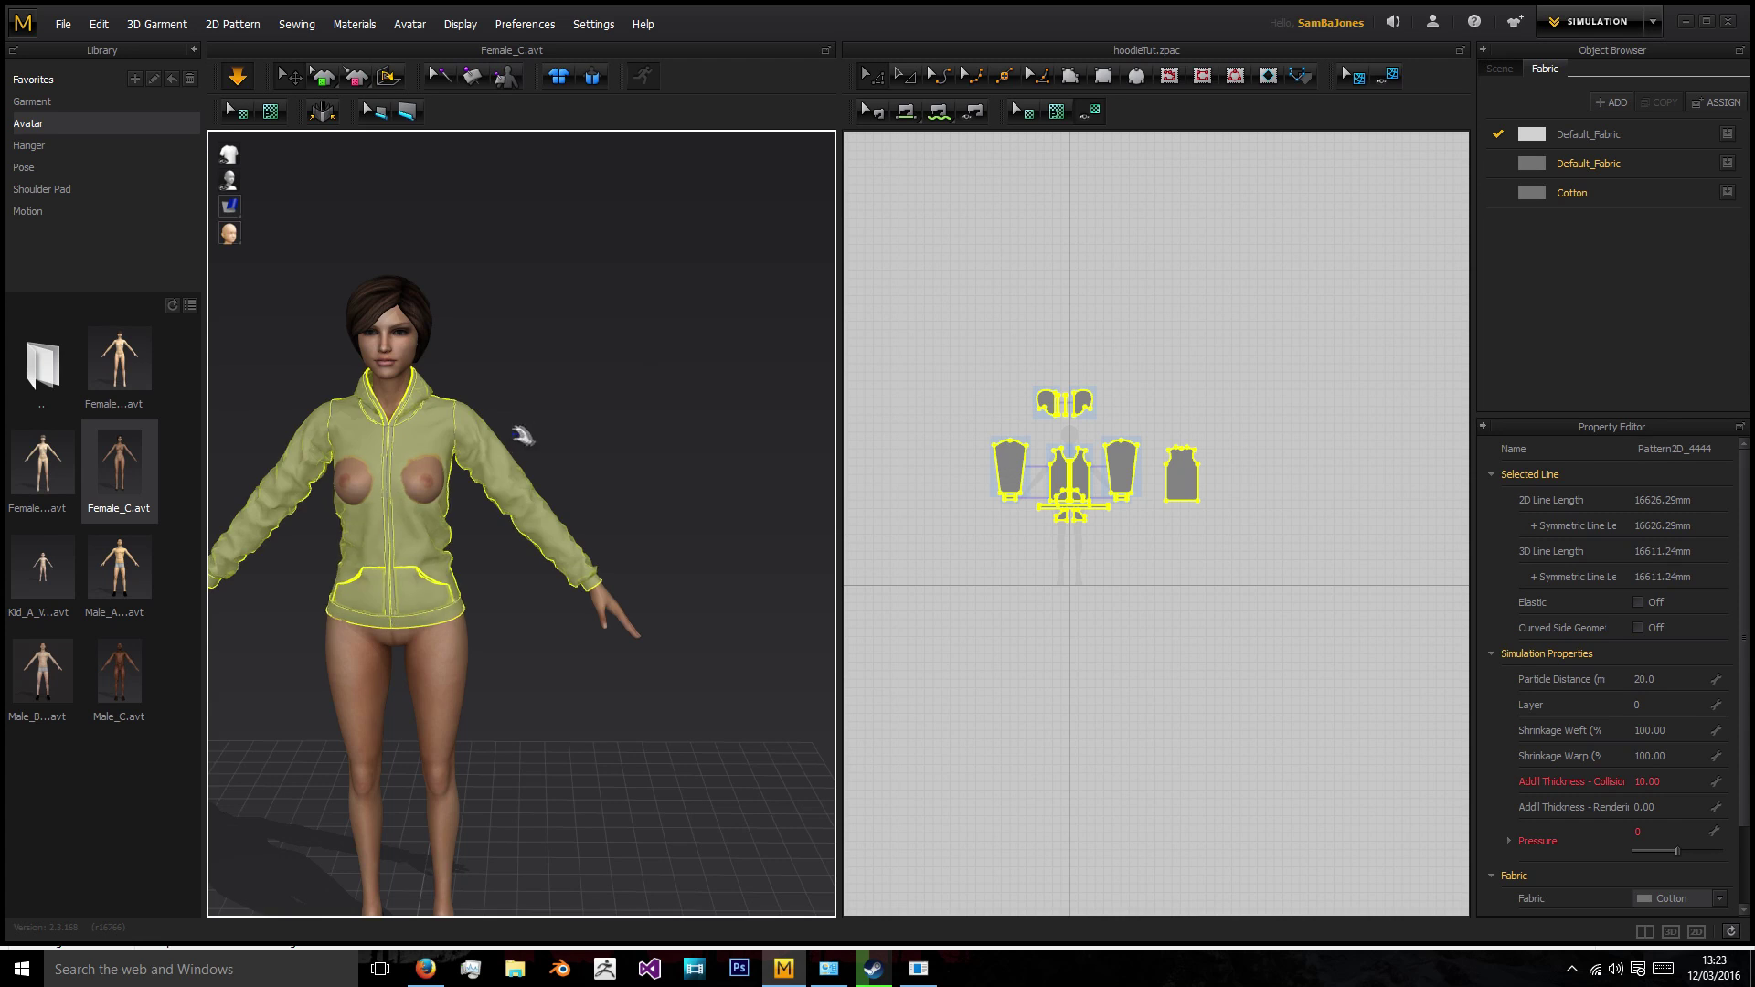
right_drag(521, 435, 719, 455)
drag(420, 490, 456, 494)
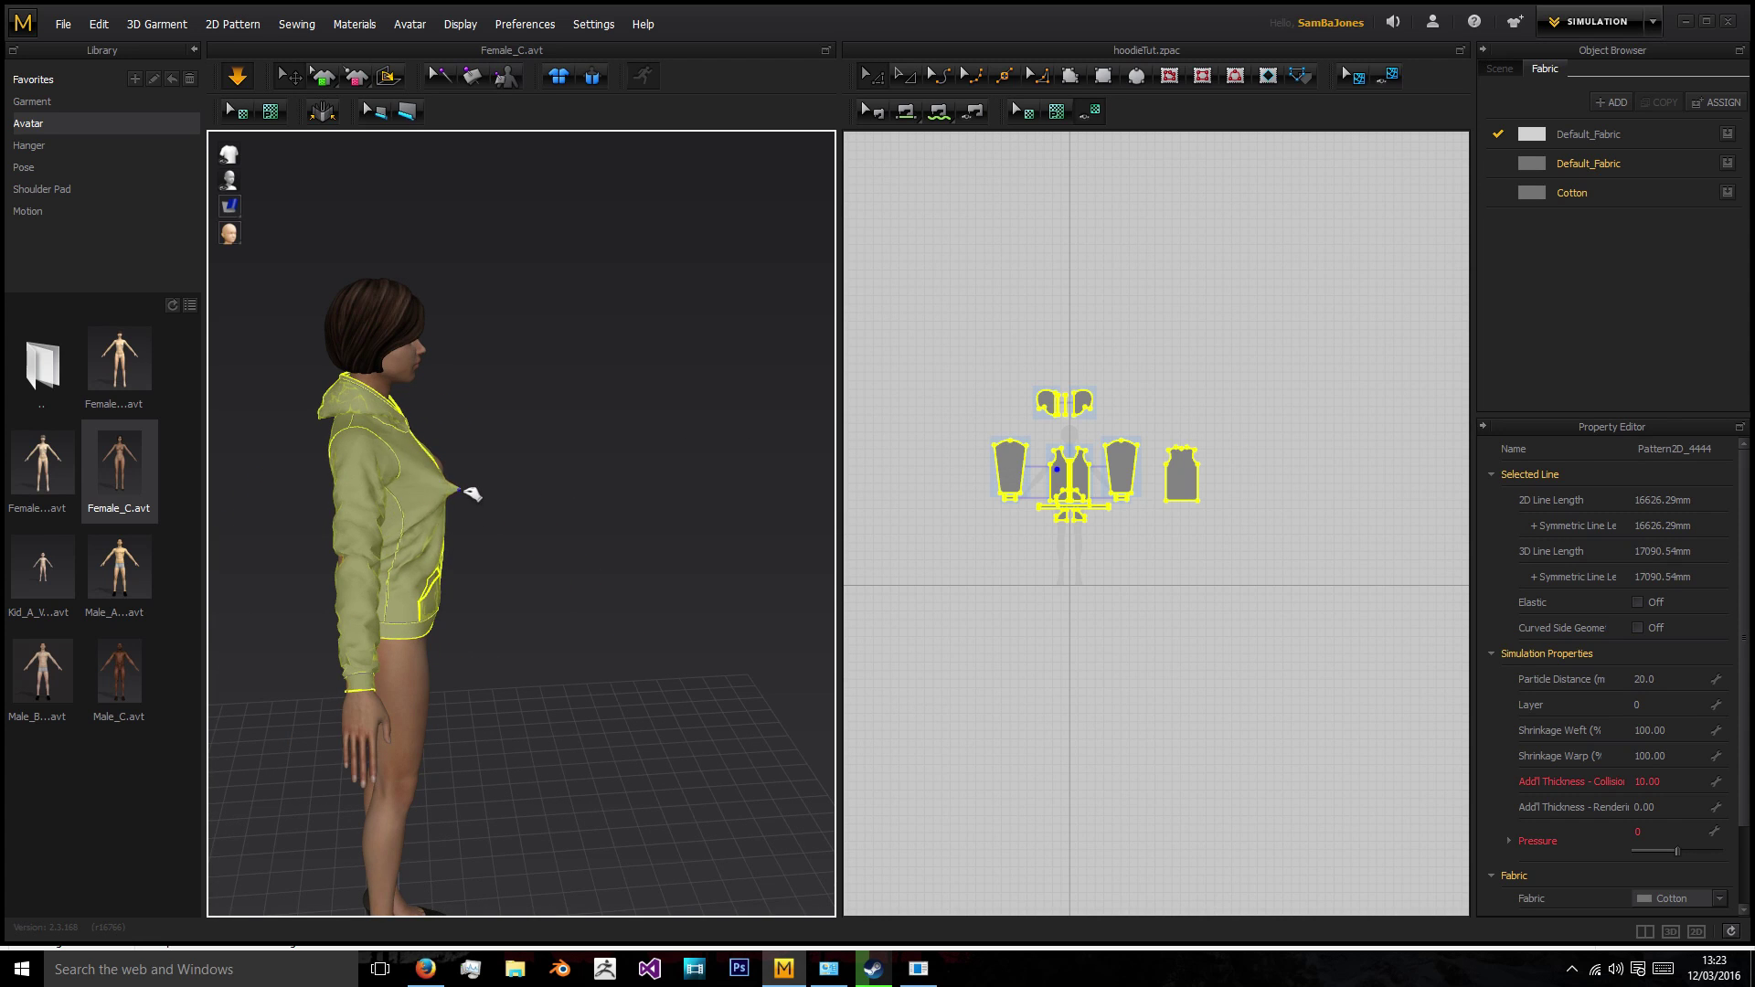
right_drag(526, 494, 461, 471)
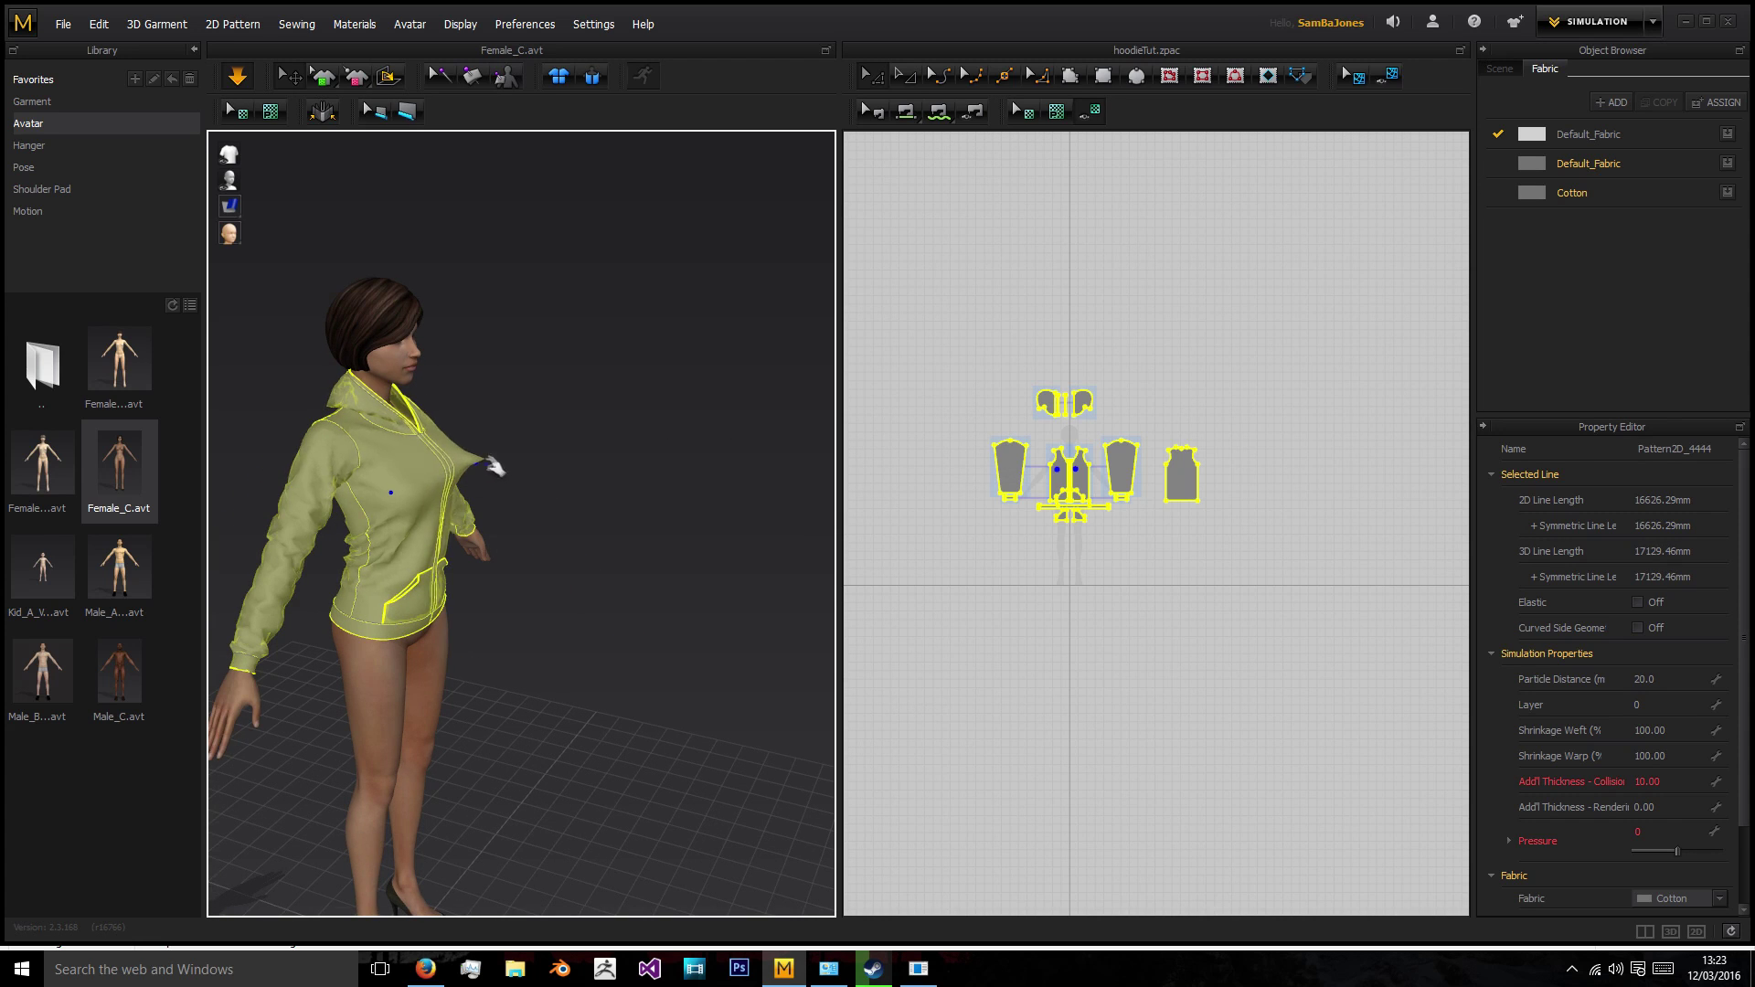
click(494, 469)
Tug the sleeves and upper back outward where the avatar's skin pokes through the fabric.
right_drag(568, 458, 423, 421)
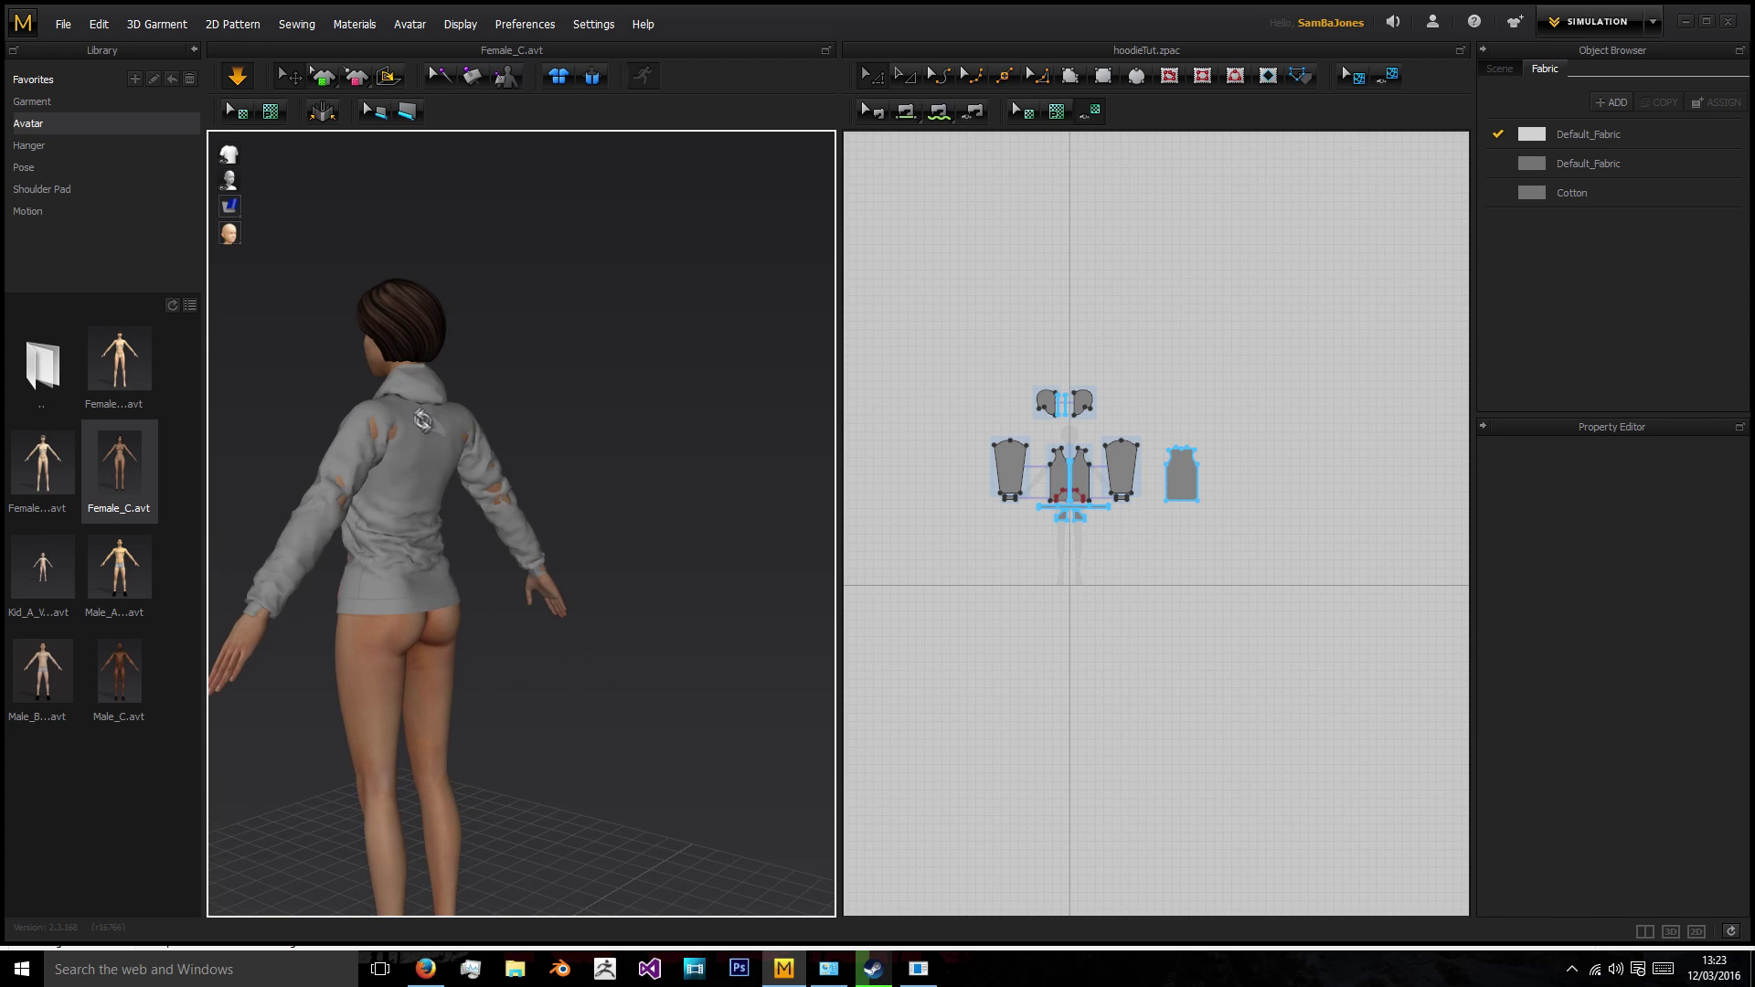
drag(498, 485, 560, 486)
right_drag(528, 501, 217, 497)
drag(442, 455, 384, 464)
right_drag(457, 448, 562, 442)
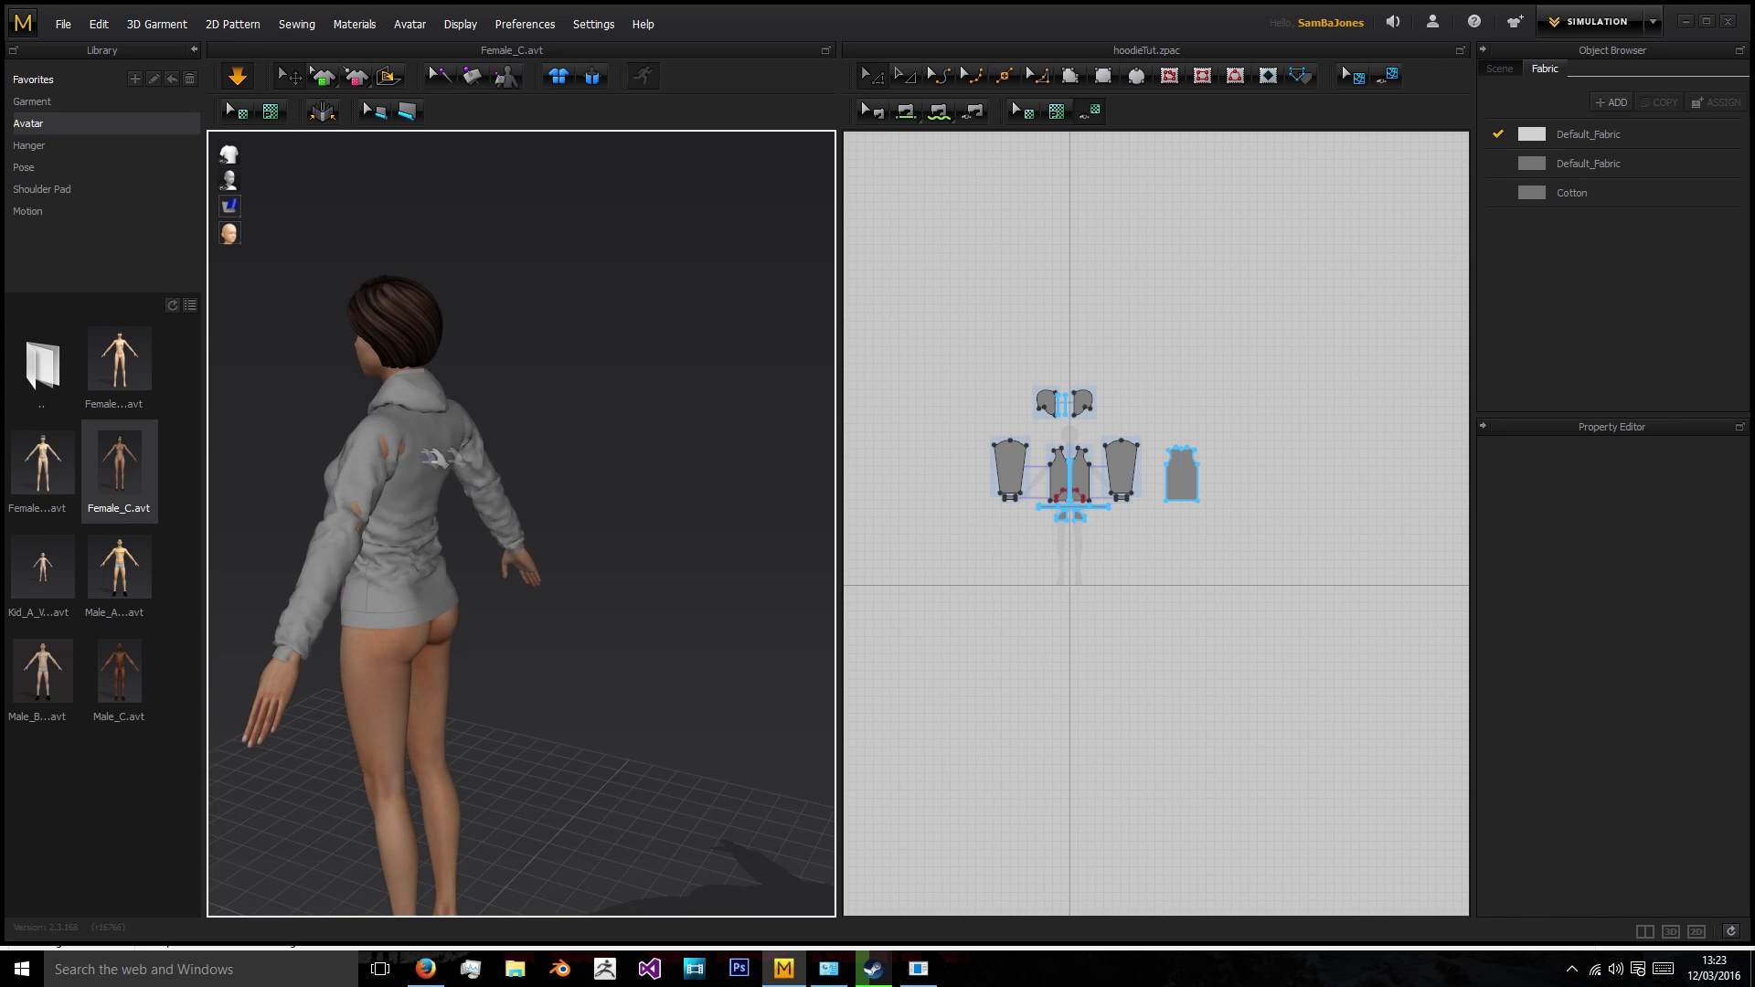
drag(392, 459, 485, 451)
Pull the lower end of the left sleeve into place near the cuff.
right_drag(686, 388, 535, 380)
scroll(558, 425, down, 3)
drag(477, 380, 457, 377)
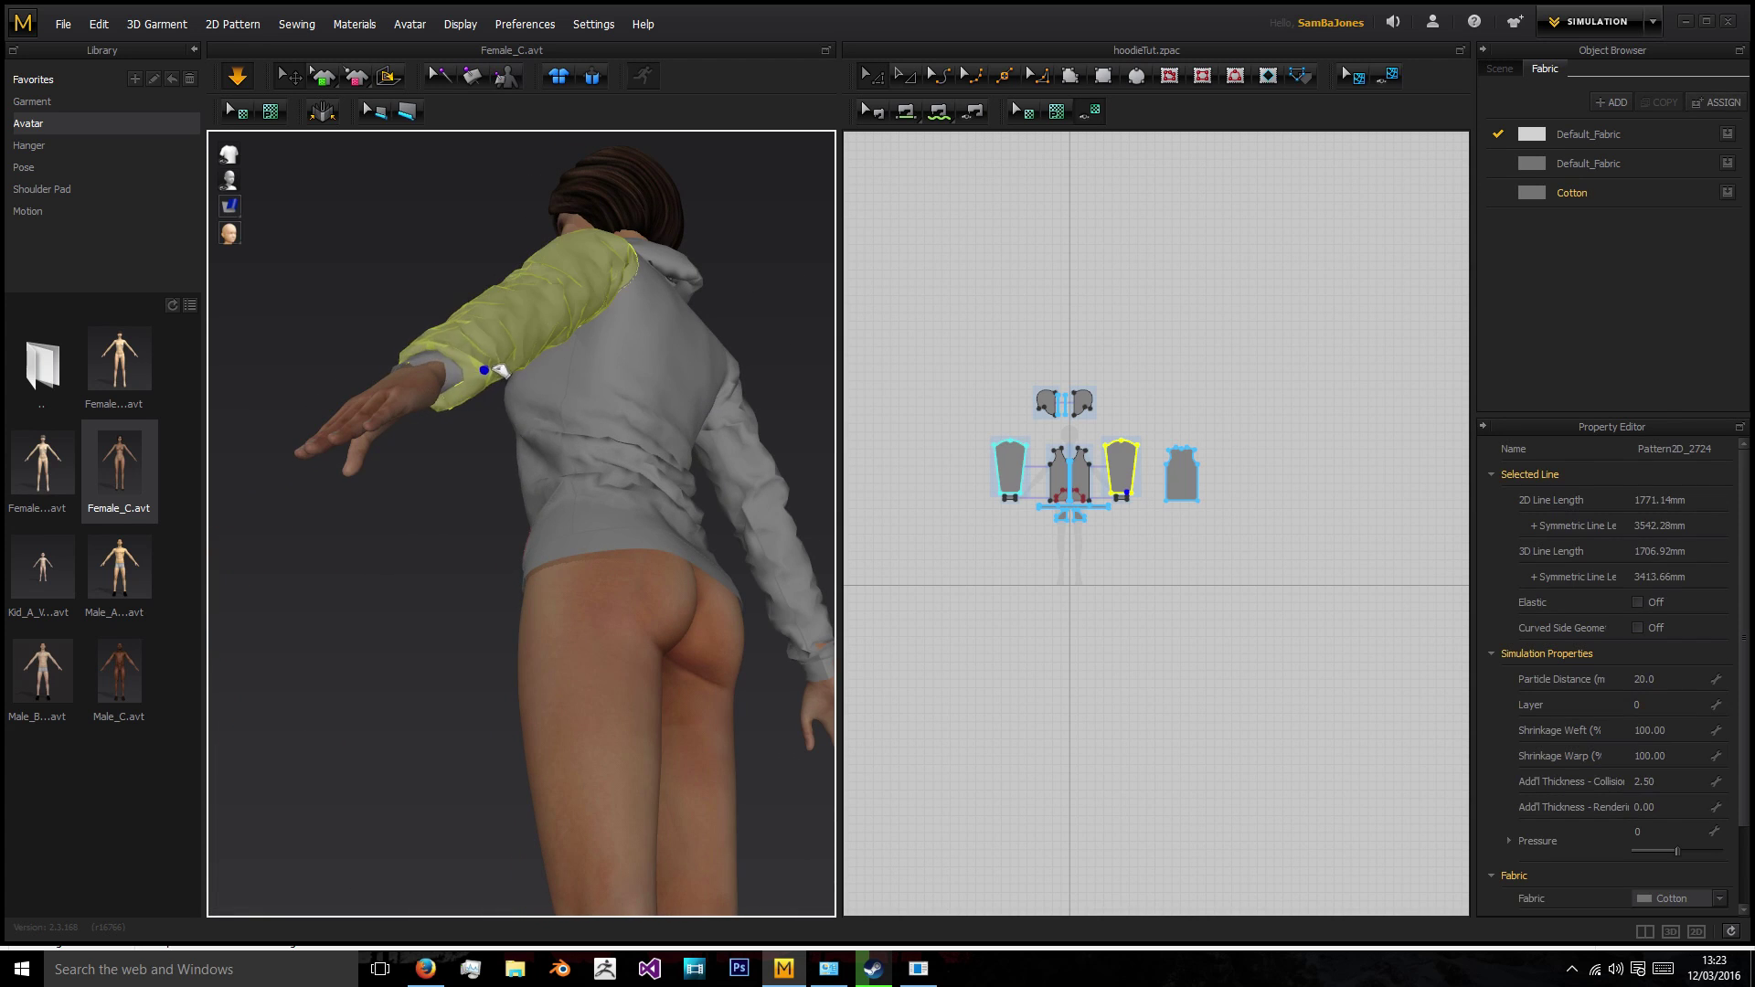
drag(554, 348, 556, 353)
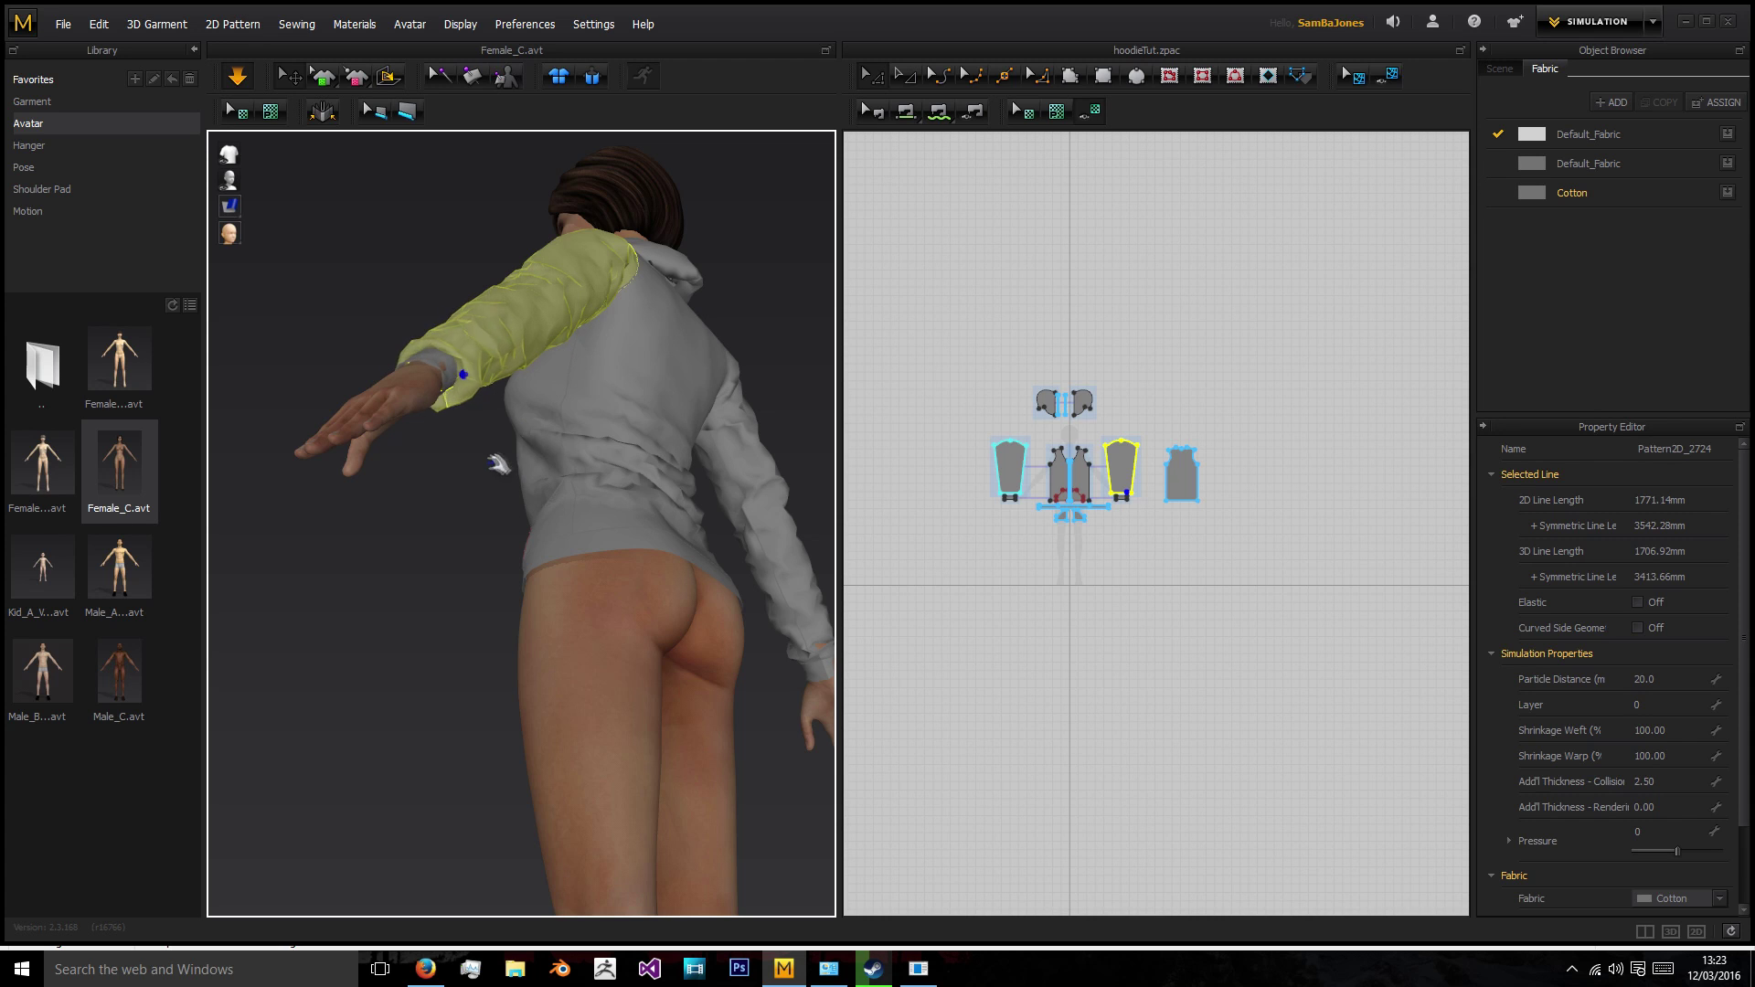
Tug the lower end of the right sleeve and its cuff into place around the right wrist.
right_drag(497, 462, 498, 361)
right_drag(732, 403, 714, 464)
middle_drag(714, 464, 611, 401)
right_drag(611, 400, 613, 462)
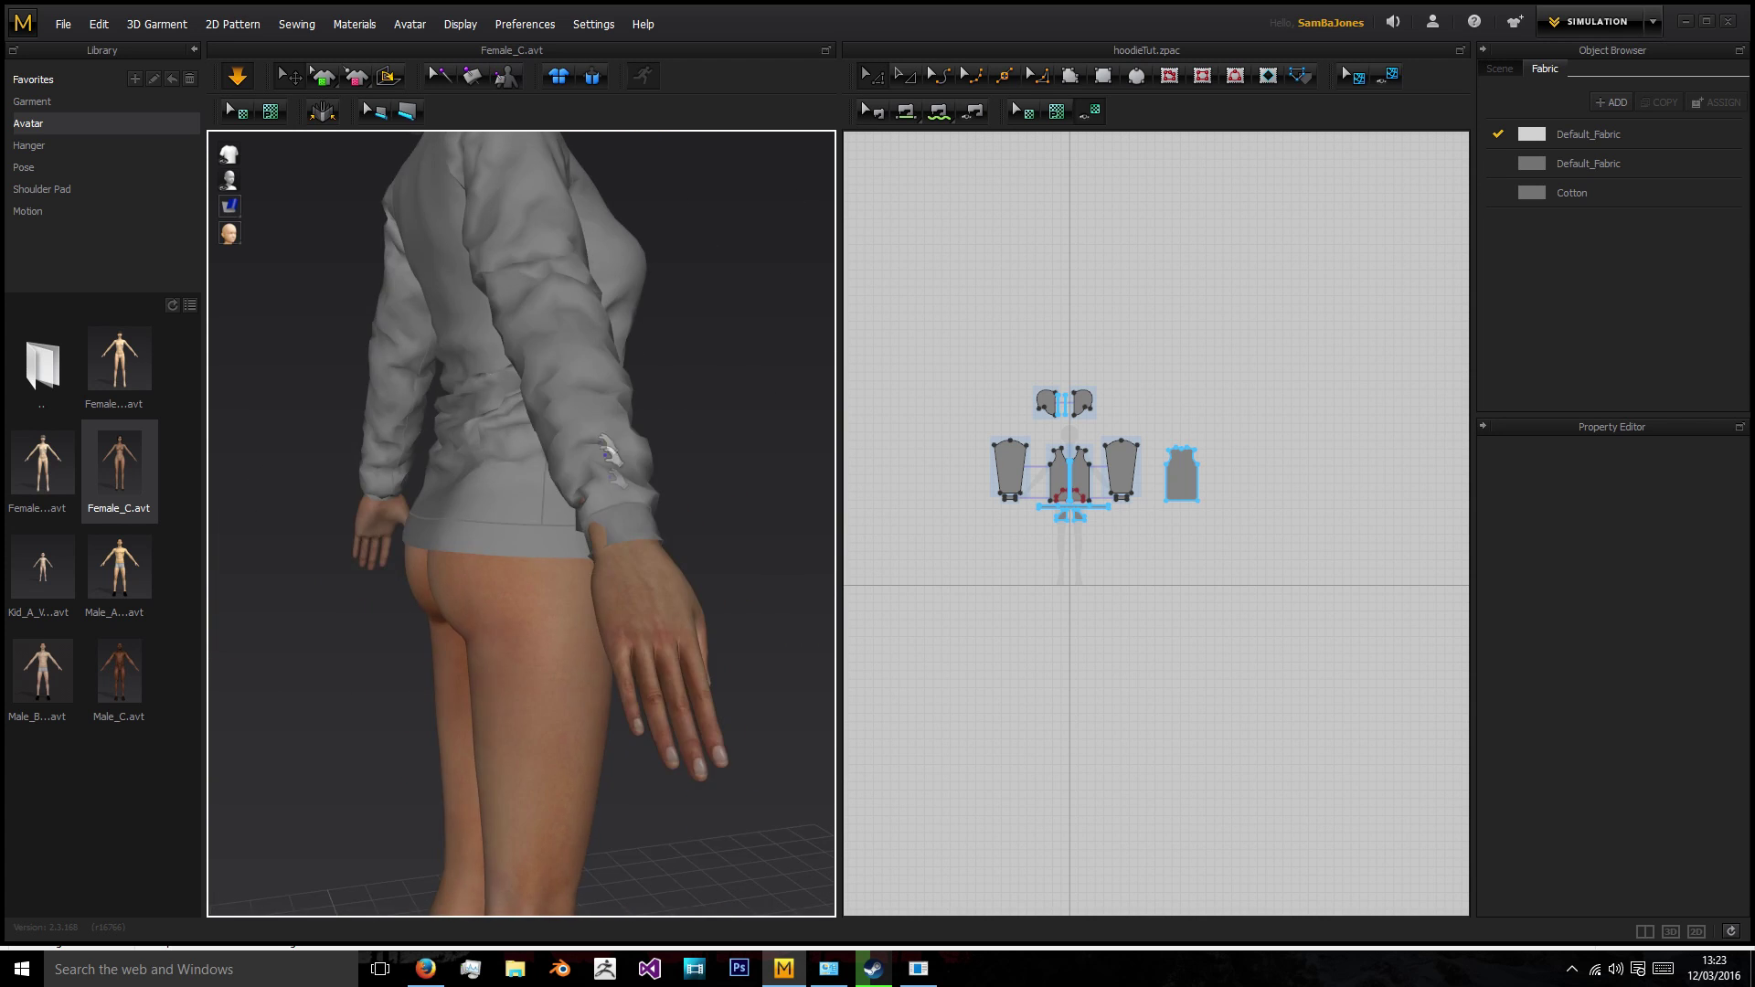
click(612, 535)
right_drag(612, 536, 677, 550)
click(695, 534)
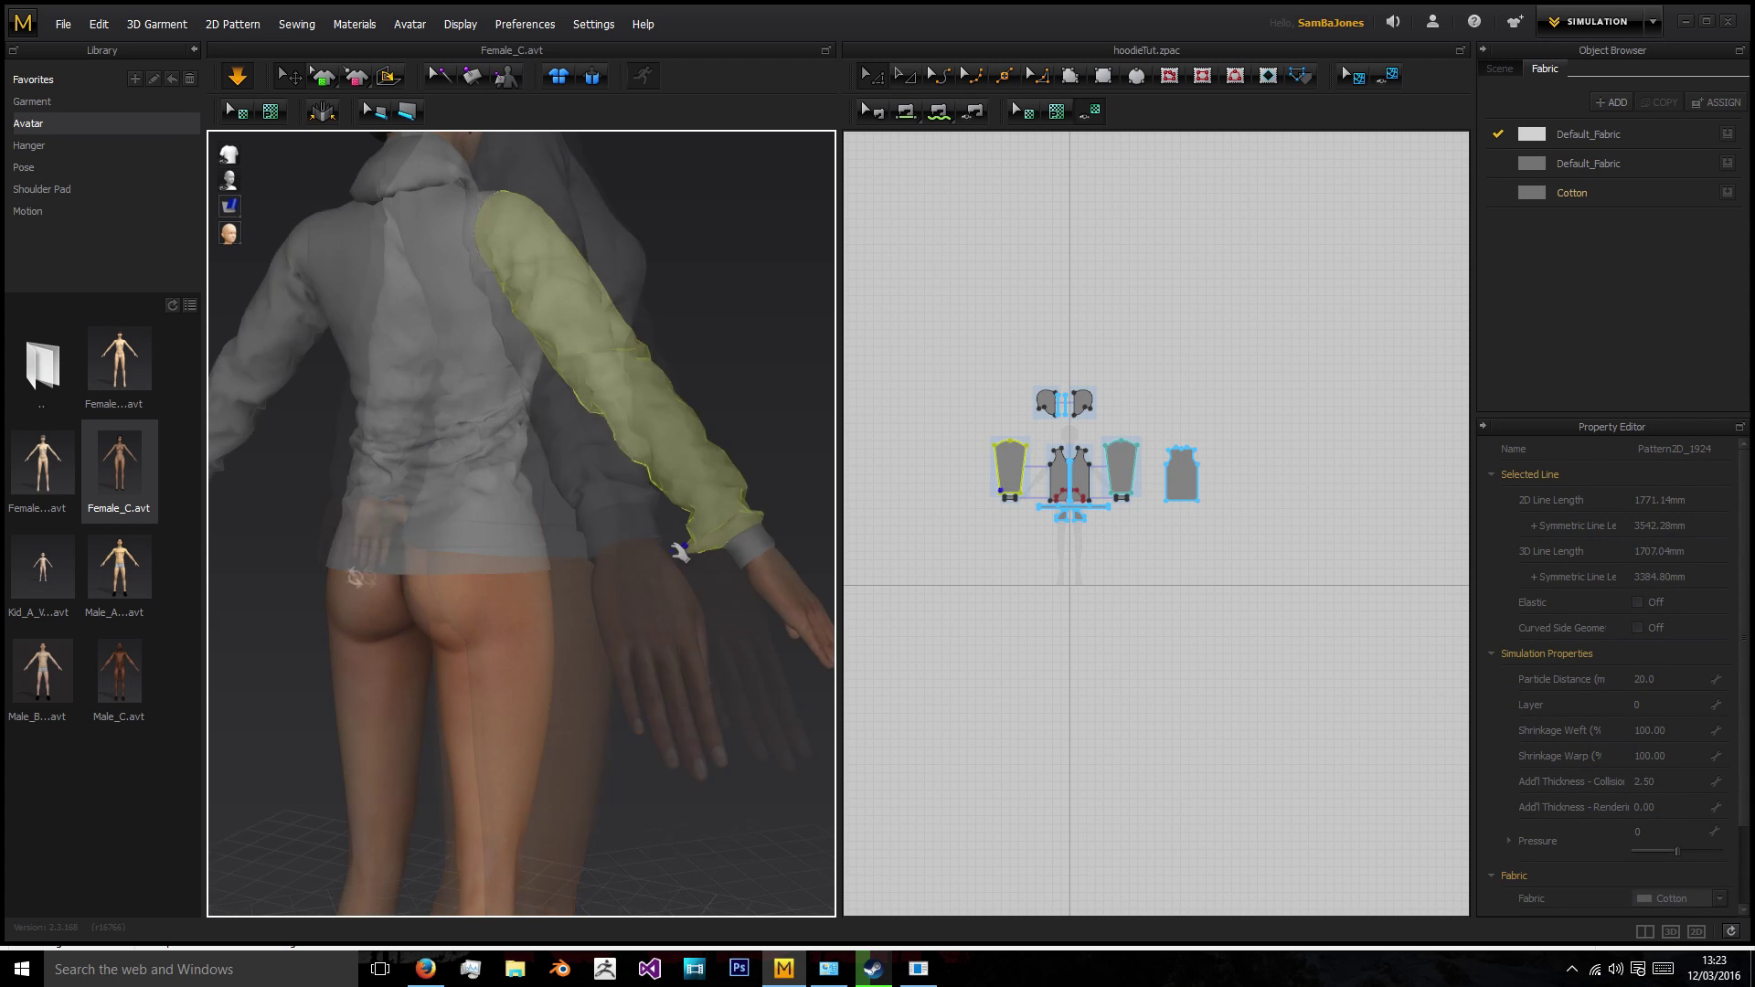
click(748, 544)
click(779, 502)
right_drag(779, 502, 552, 556)
click(623, 528)
click(647, 502)
Set the particle distance of all pattern pieces to 10 and simulate the hoodie again.
drag(983, 301, 1344, 605)
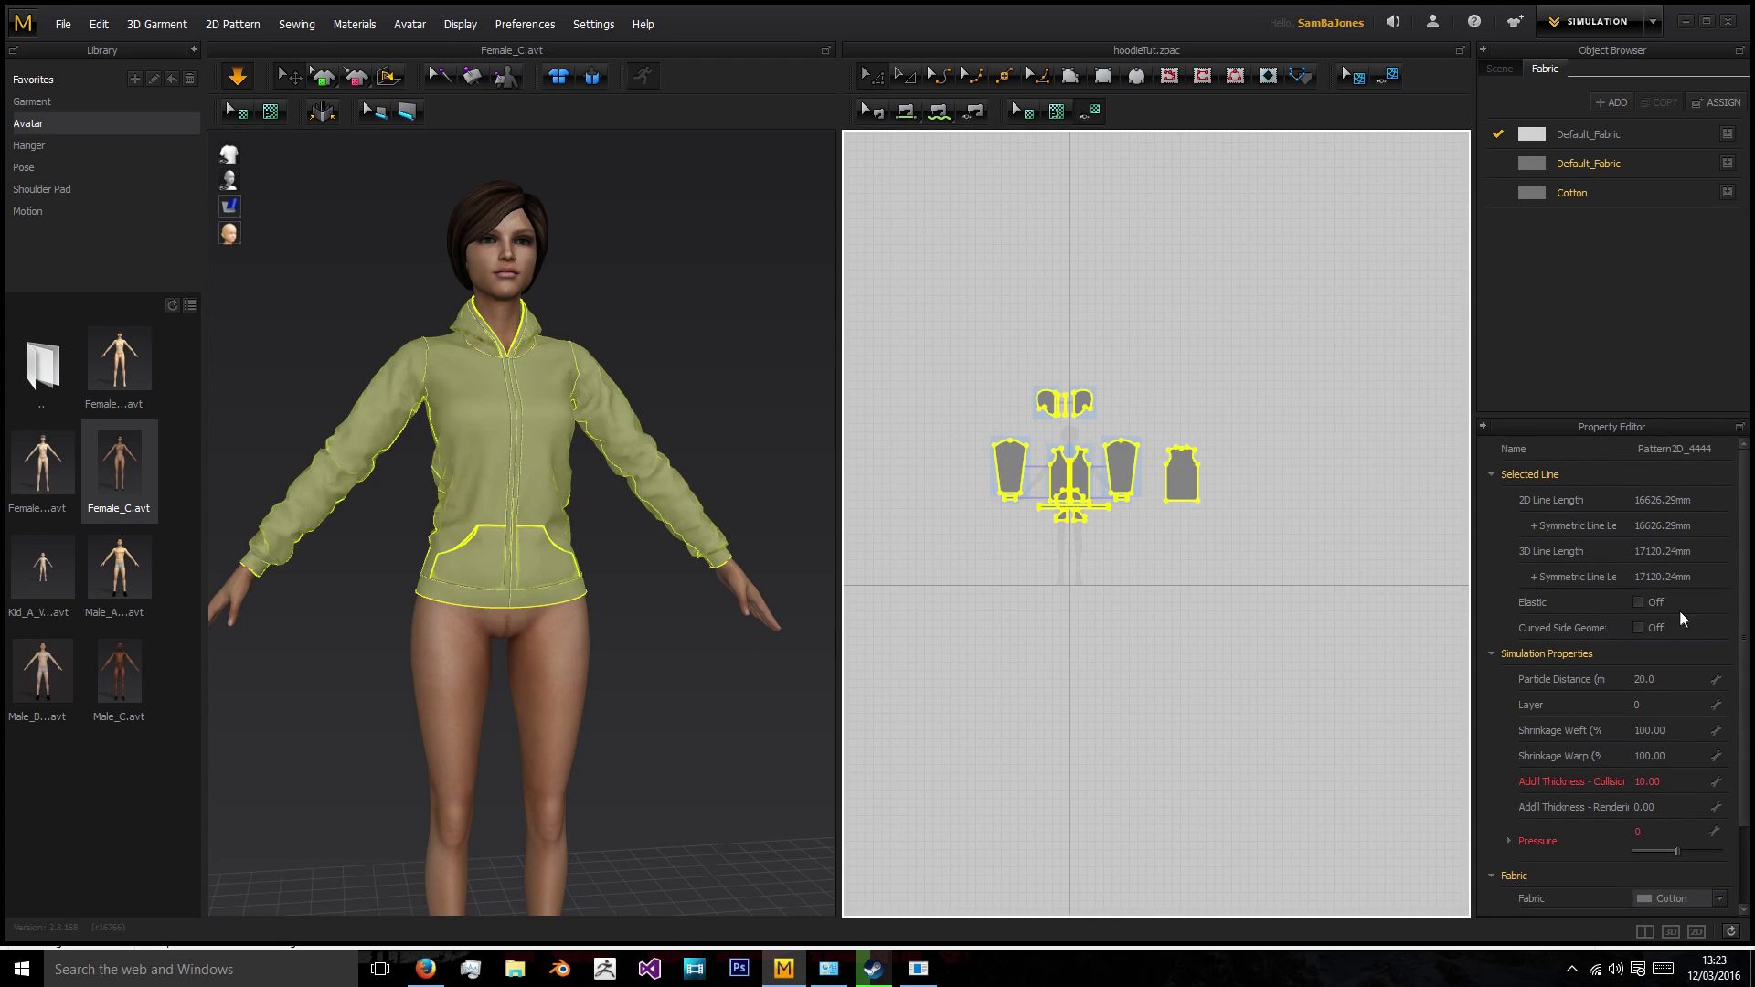
click(1656, 678)
key(Return)
click(238, 78)
click(399, 275)
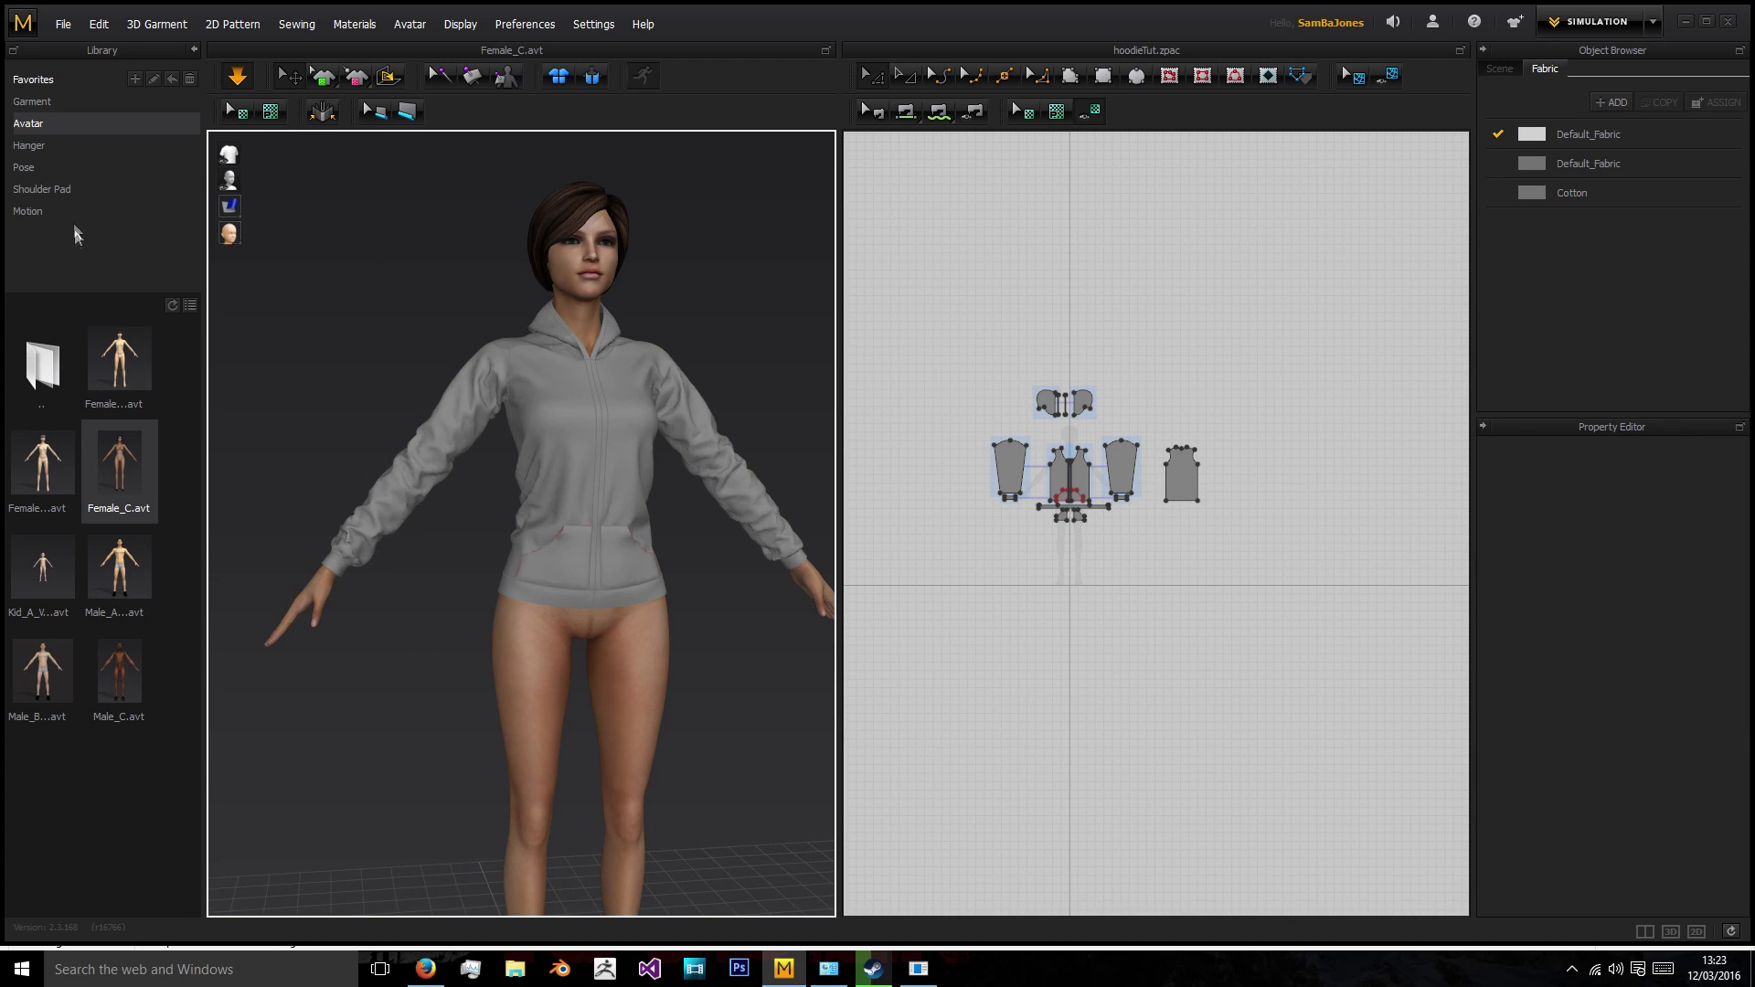
Apply the standing pose with lowered arms to the avatar and tug the hoodie's waistband.
click(34, 169)
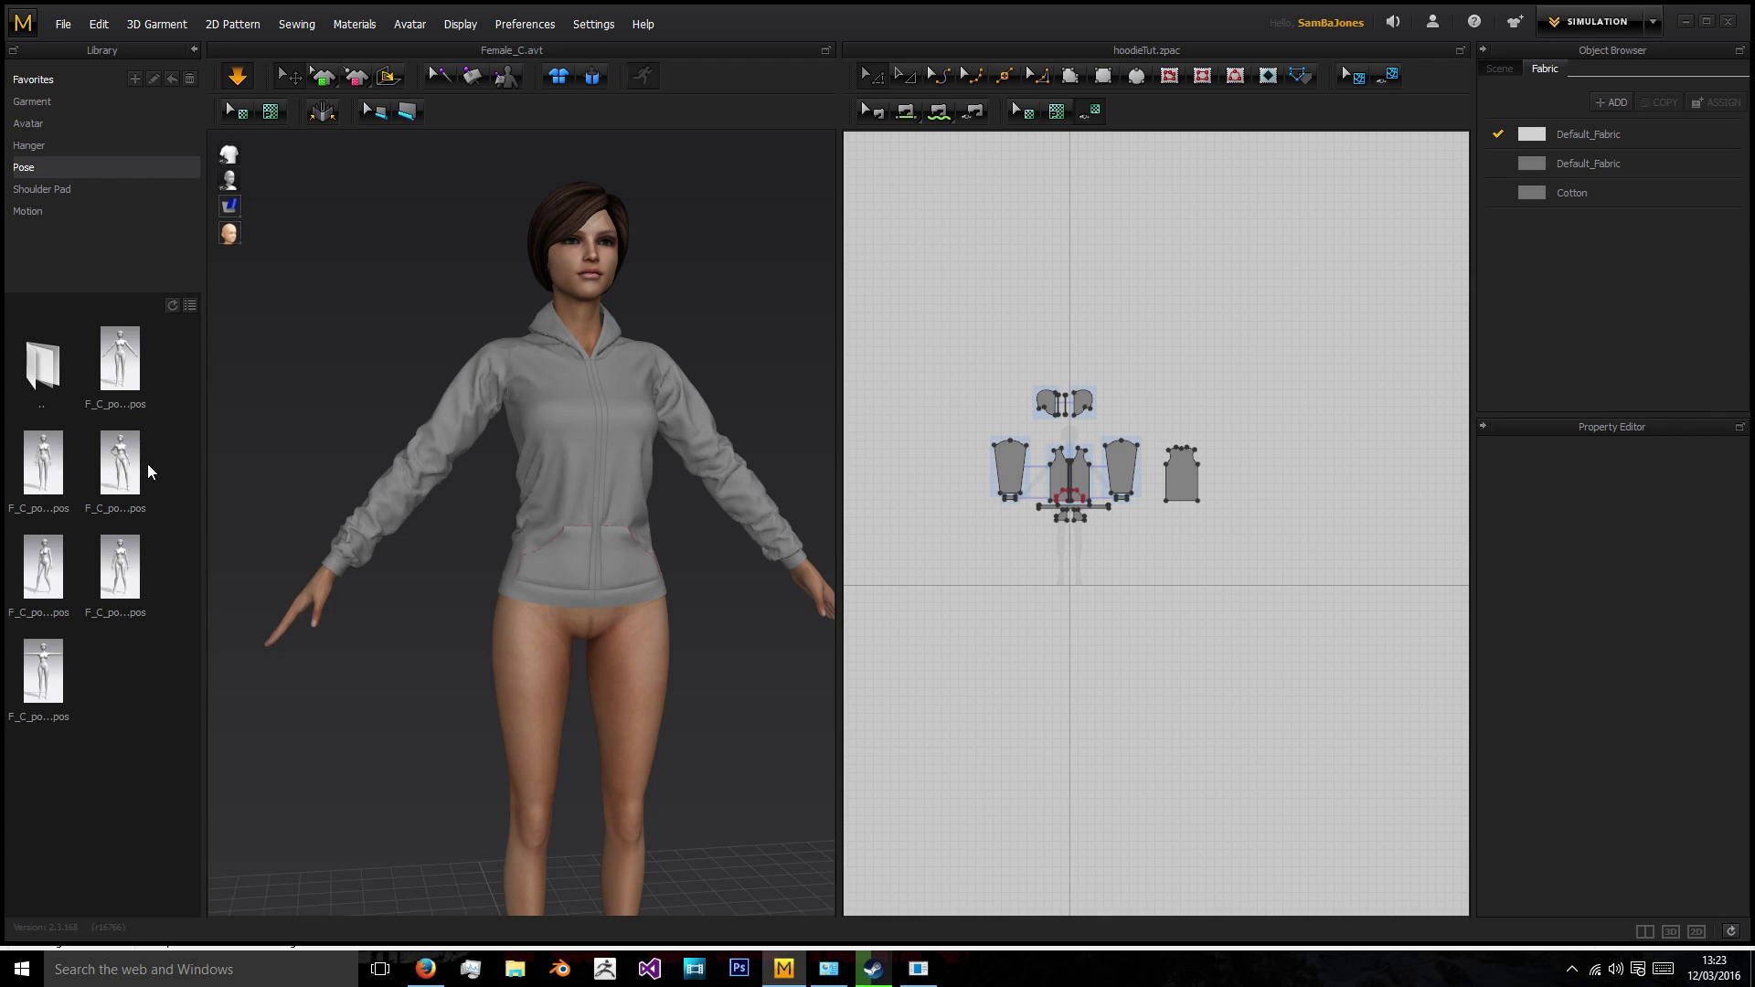
double_click(61, 477)
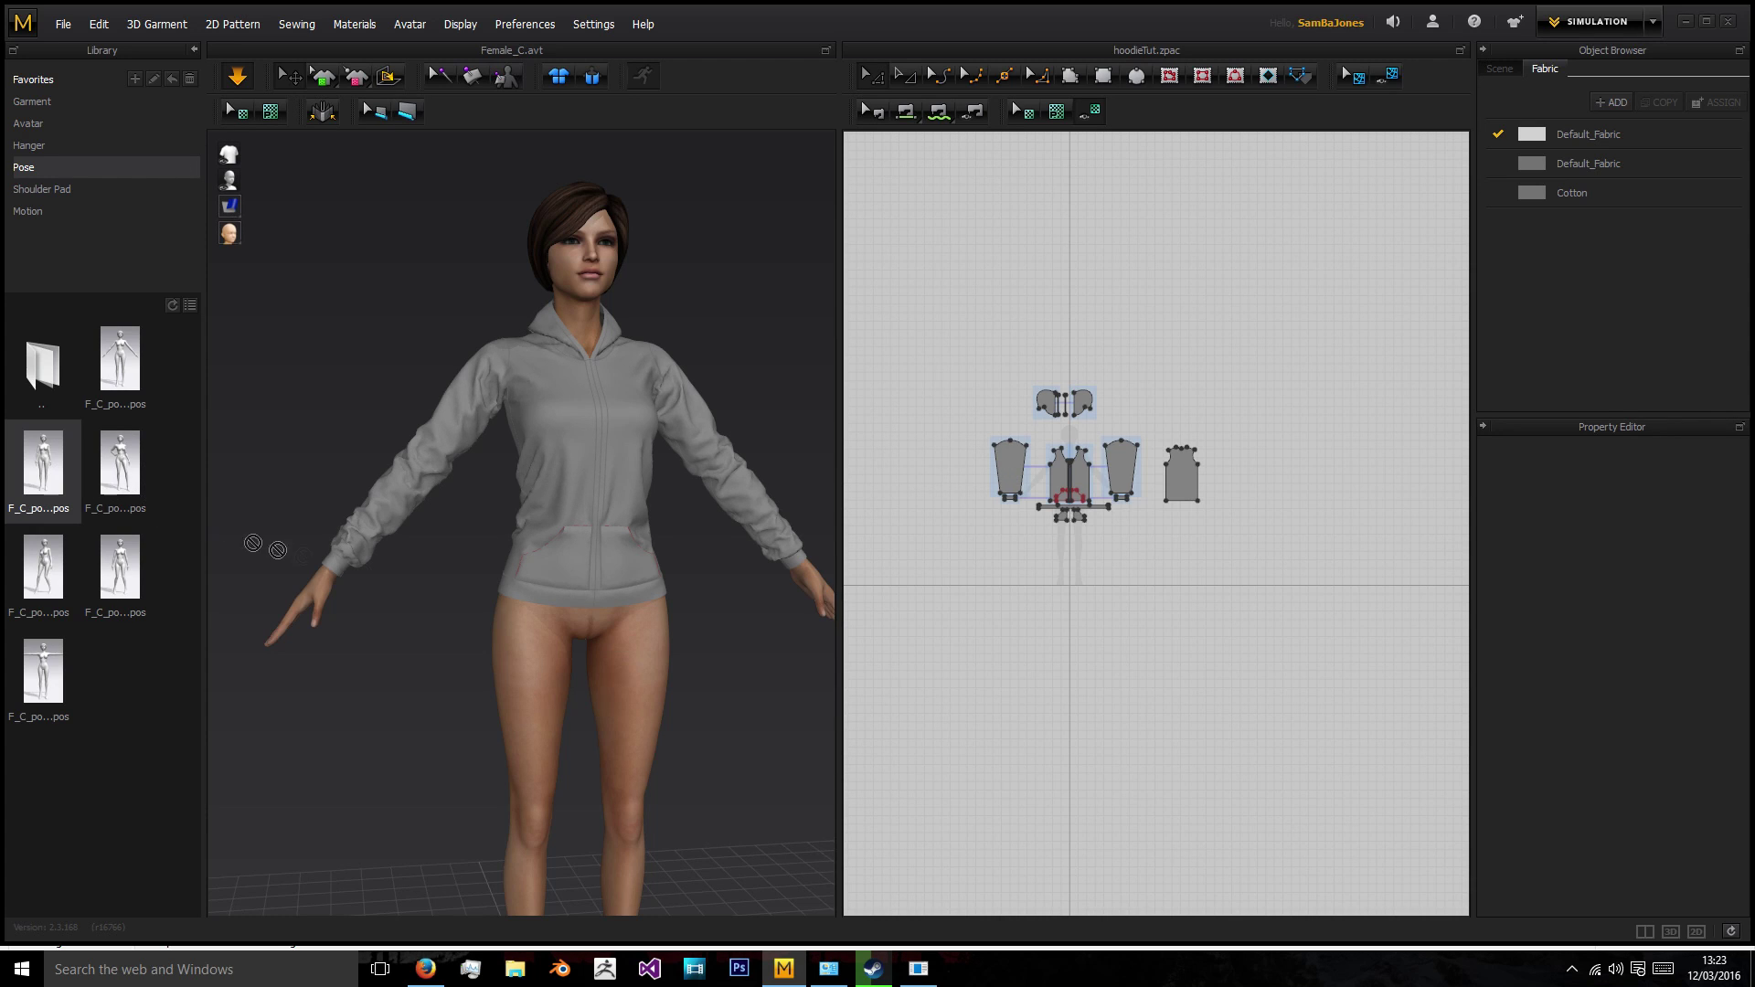
click(533, 600)
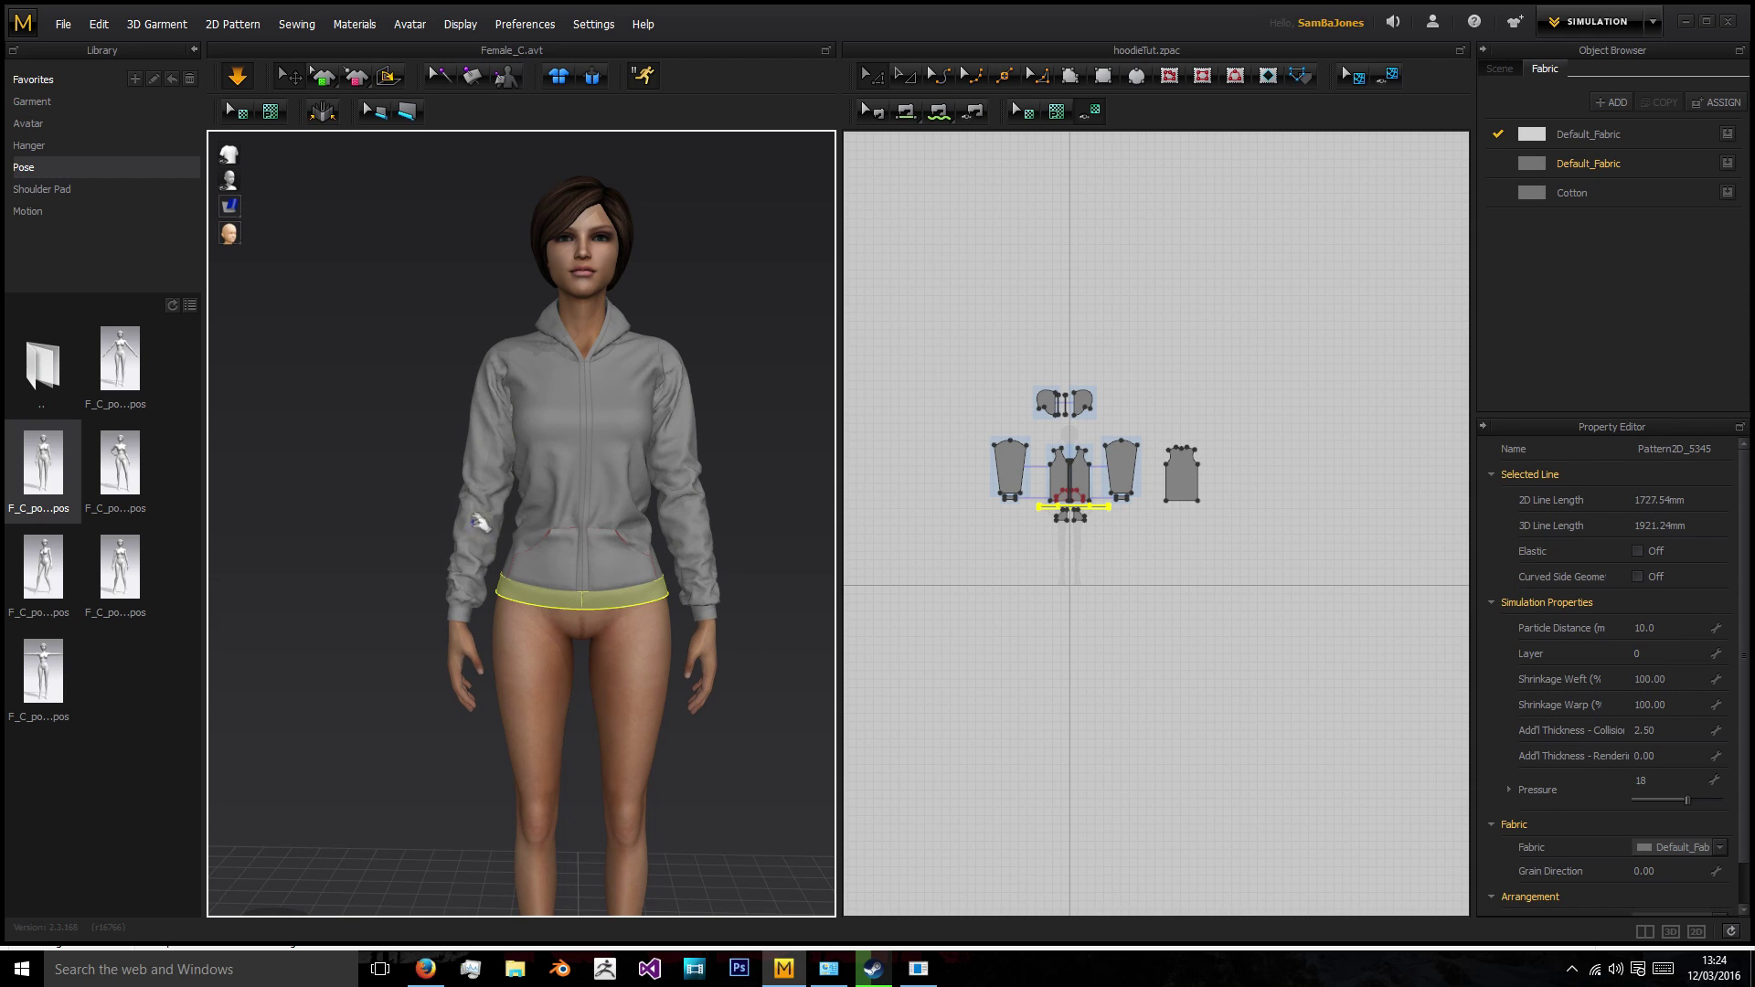
Tug the right and left sleeves of the hoodie to settle them on the lowered arms.
click(479, 510)
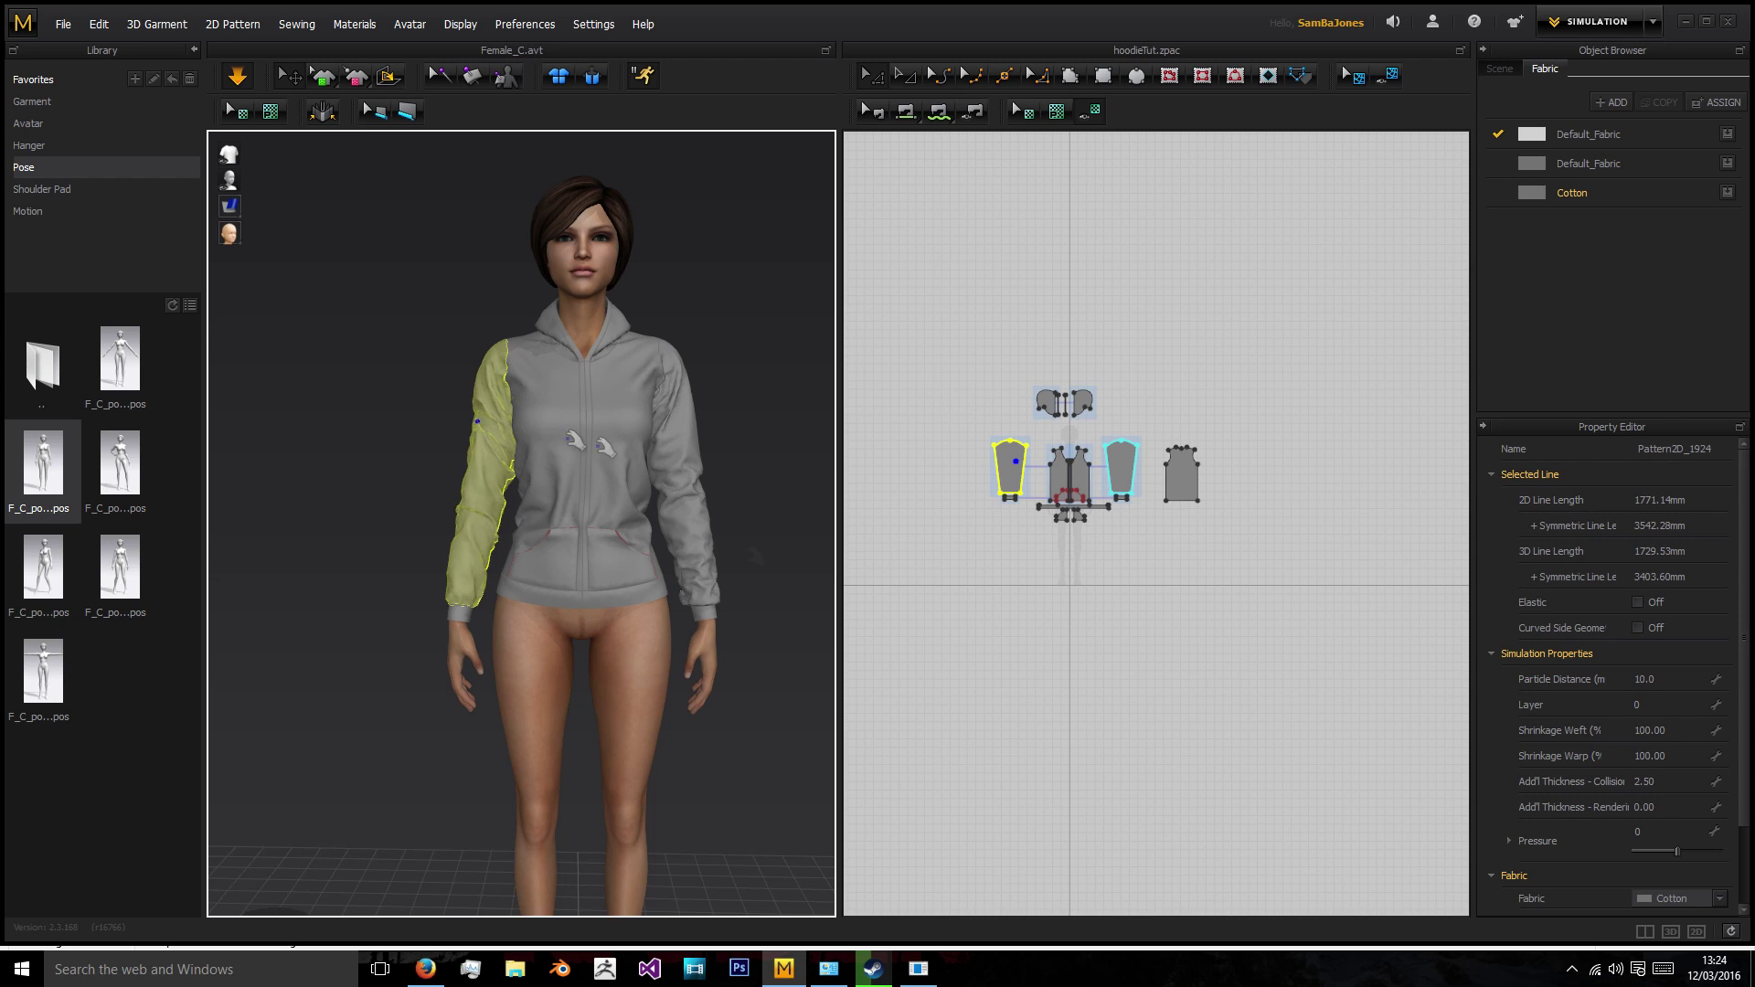
click(687, 418)
right_drag(899, 555, 744, 565)
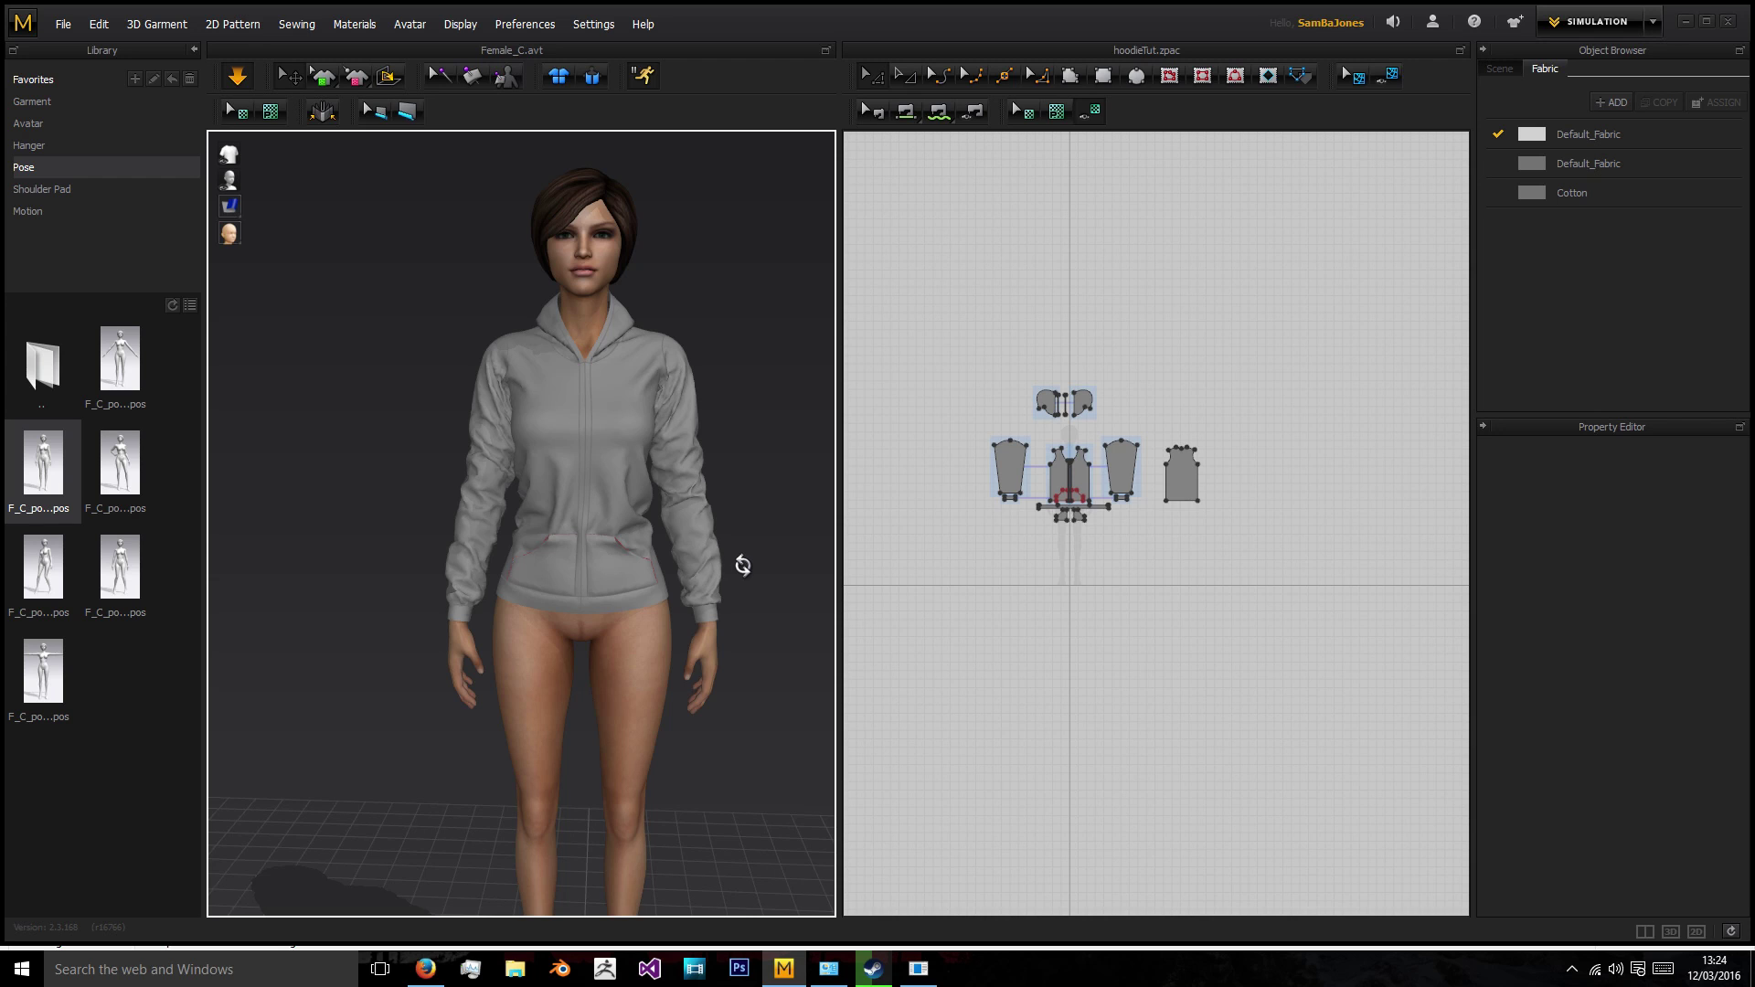
right_drag(718, 527, 396, 521)
Apply the T-pose with outstretched arms to the avatar, tug the right front panel and stop the simulation.
drag(40, 679, 509, 536)
click(551, 530)
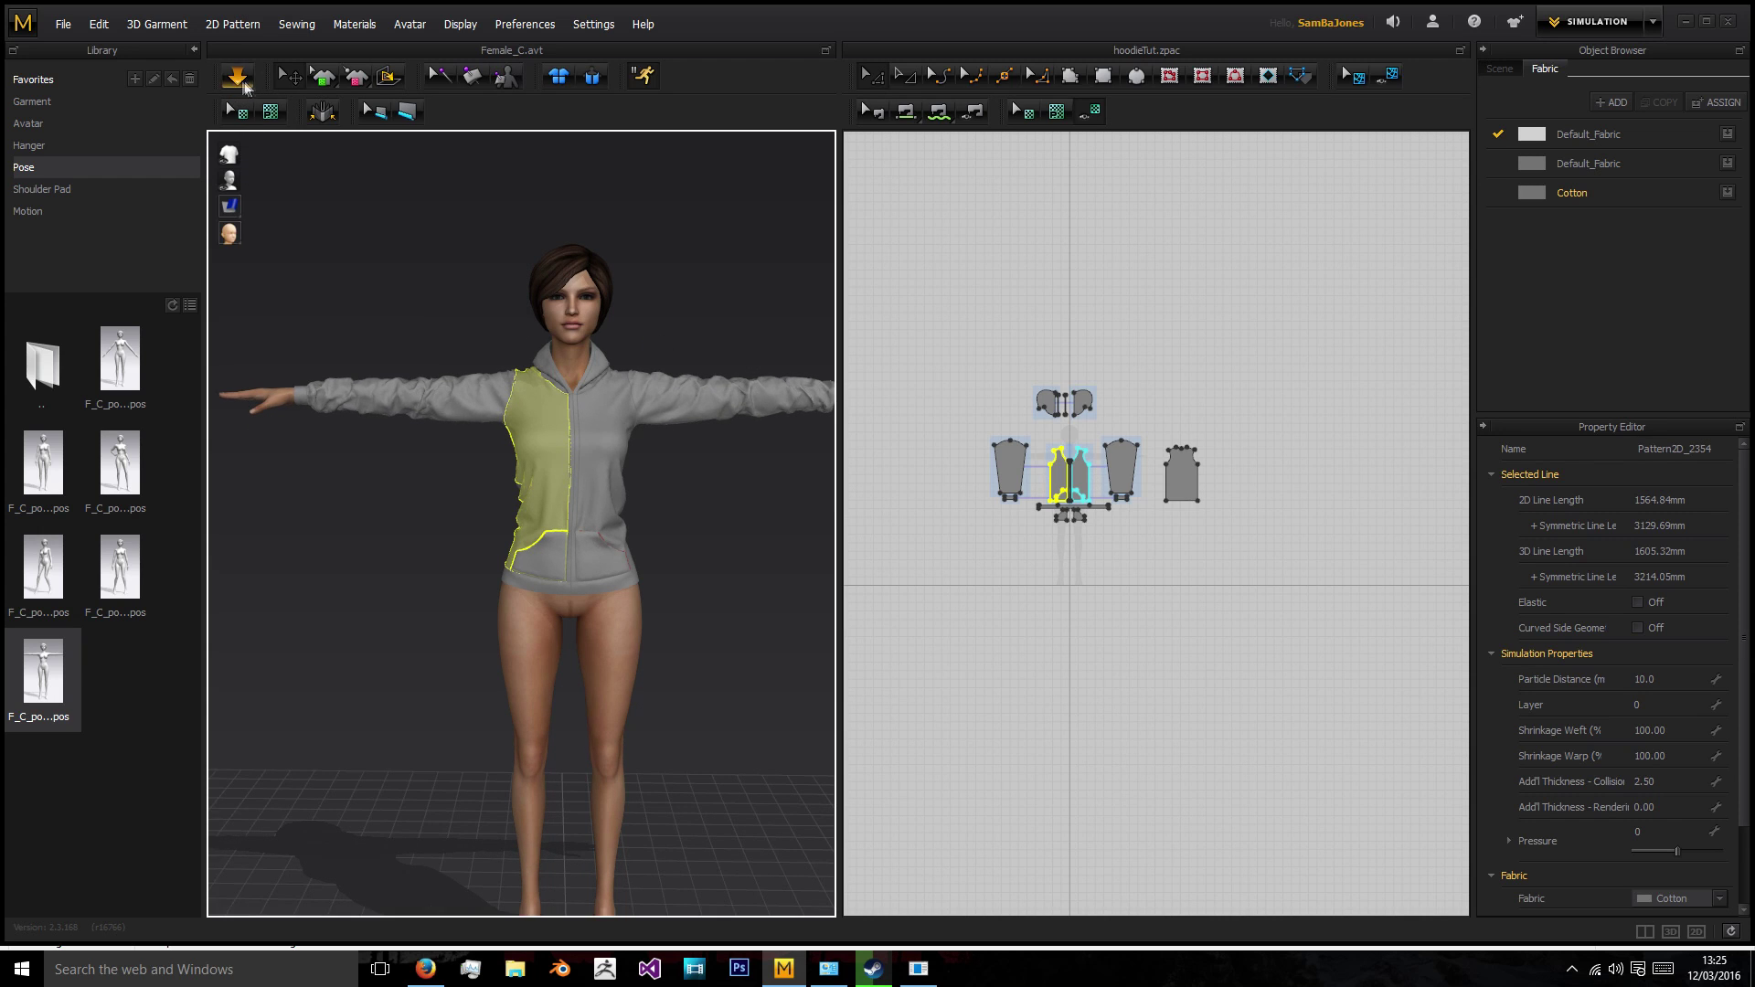
right_drag(690, 289, 392, 235)
click(627, 289)
Save the garment as hoodieTut.zpac in the Garment folder, replacing the existing file.
click(64, 28)
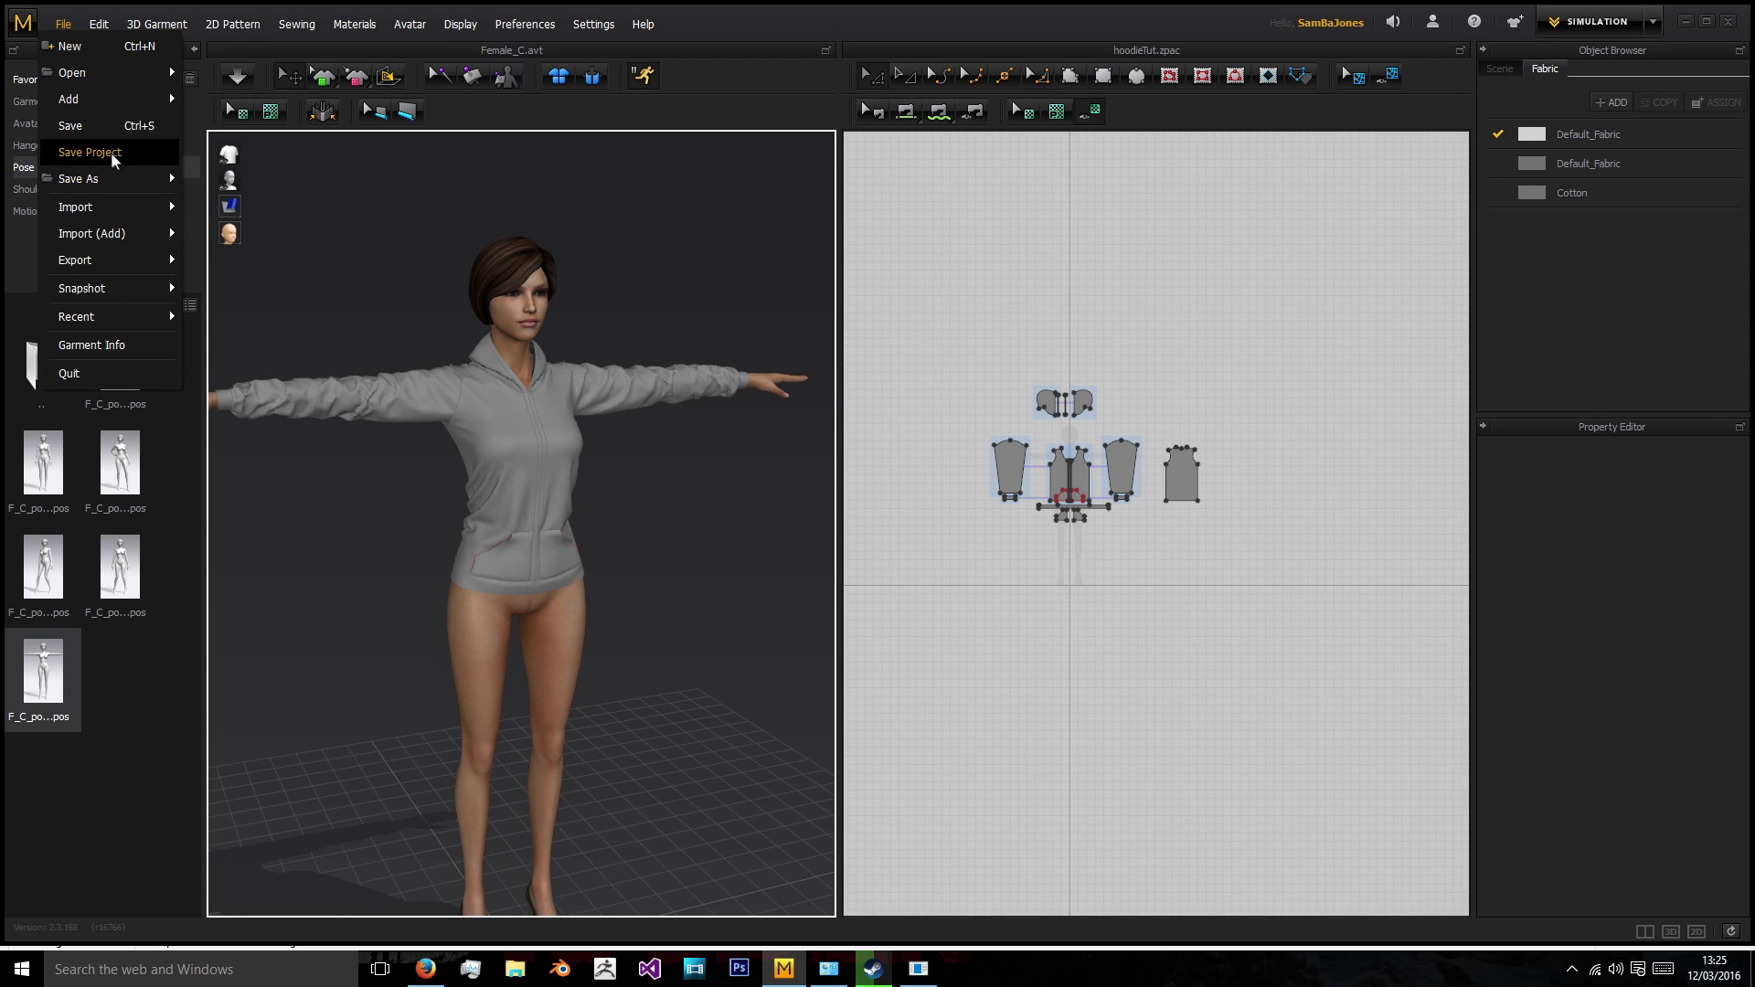
click(95, 130)
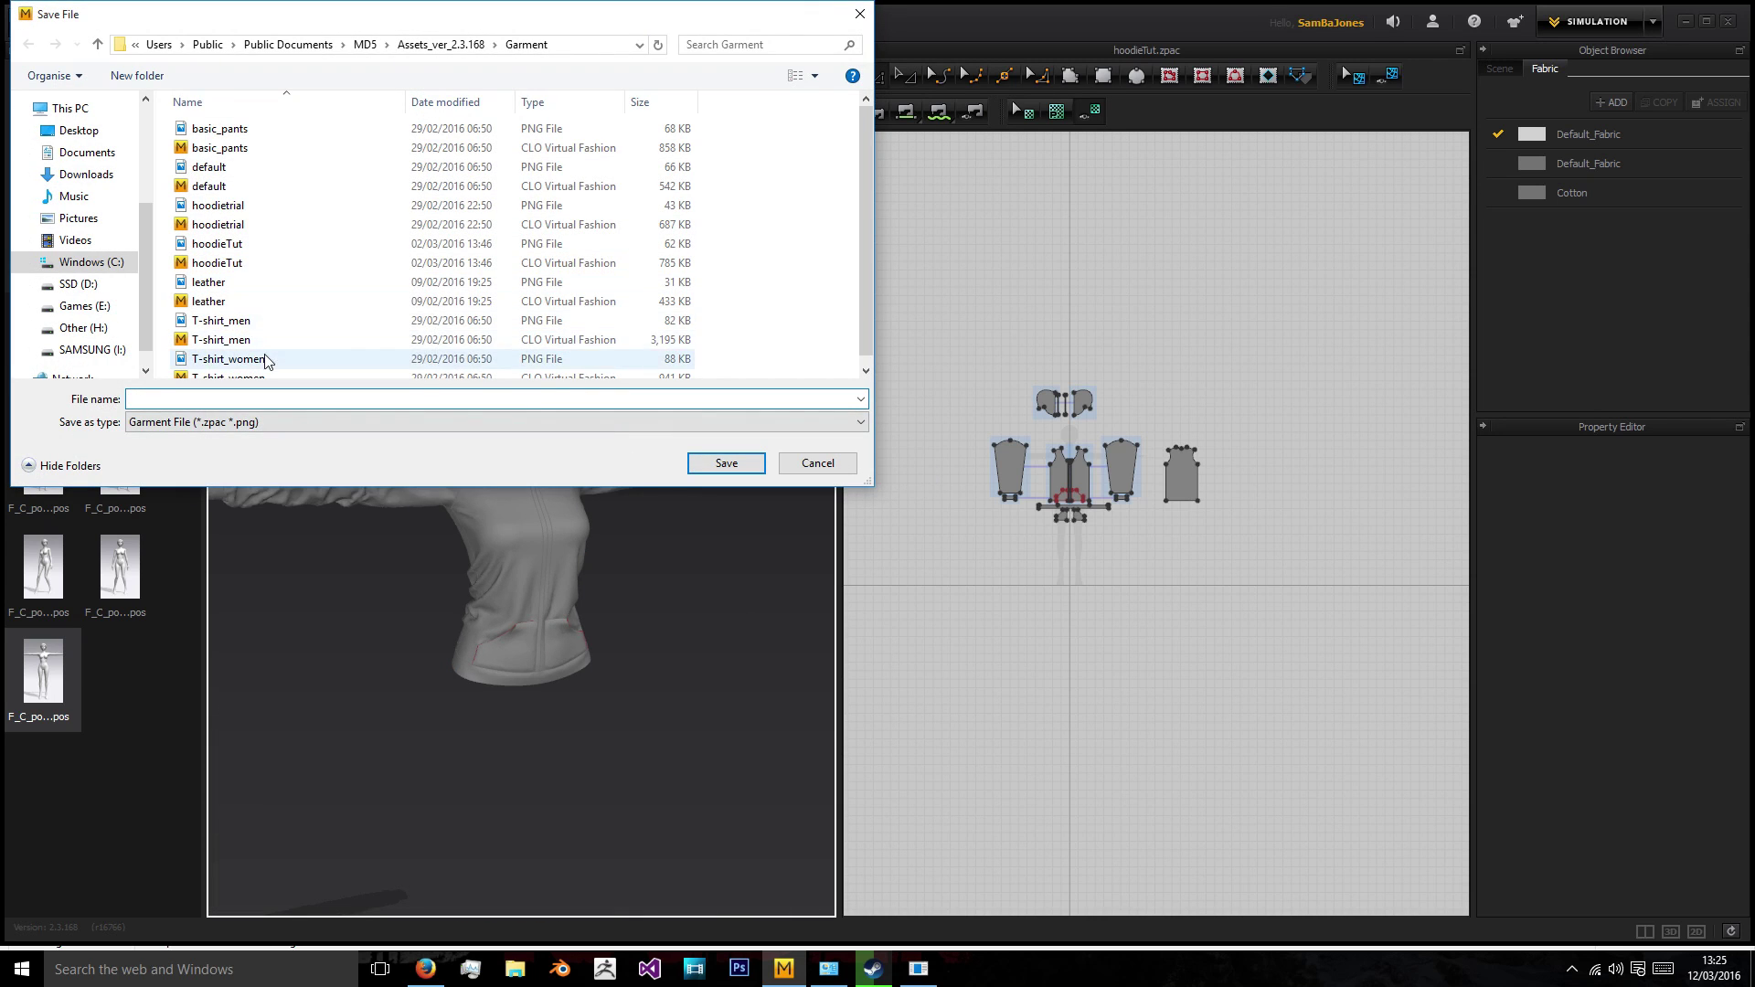
scroll(256, 347, down, 1)
click(217, 253)
click(727, 463)
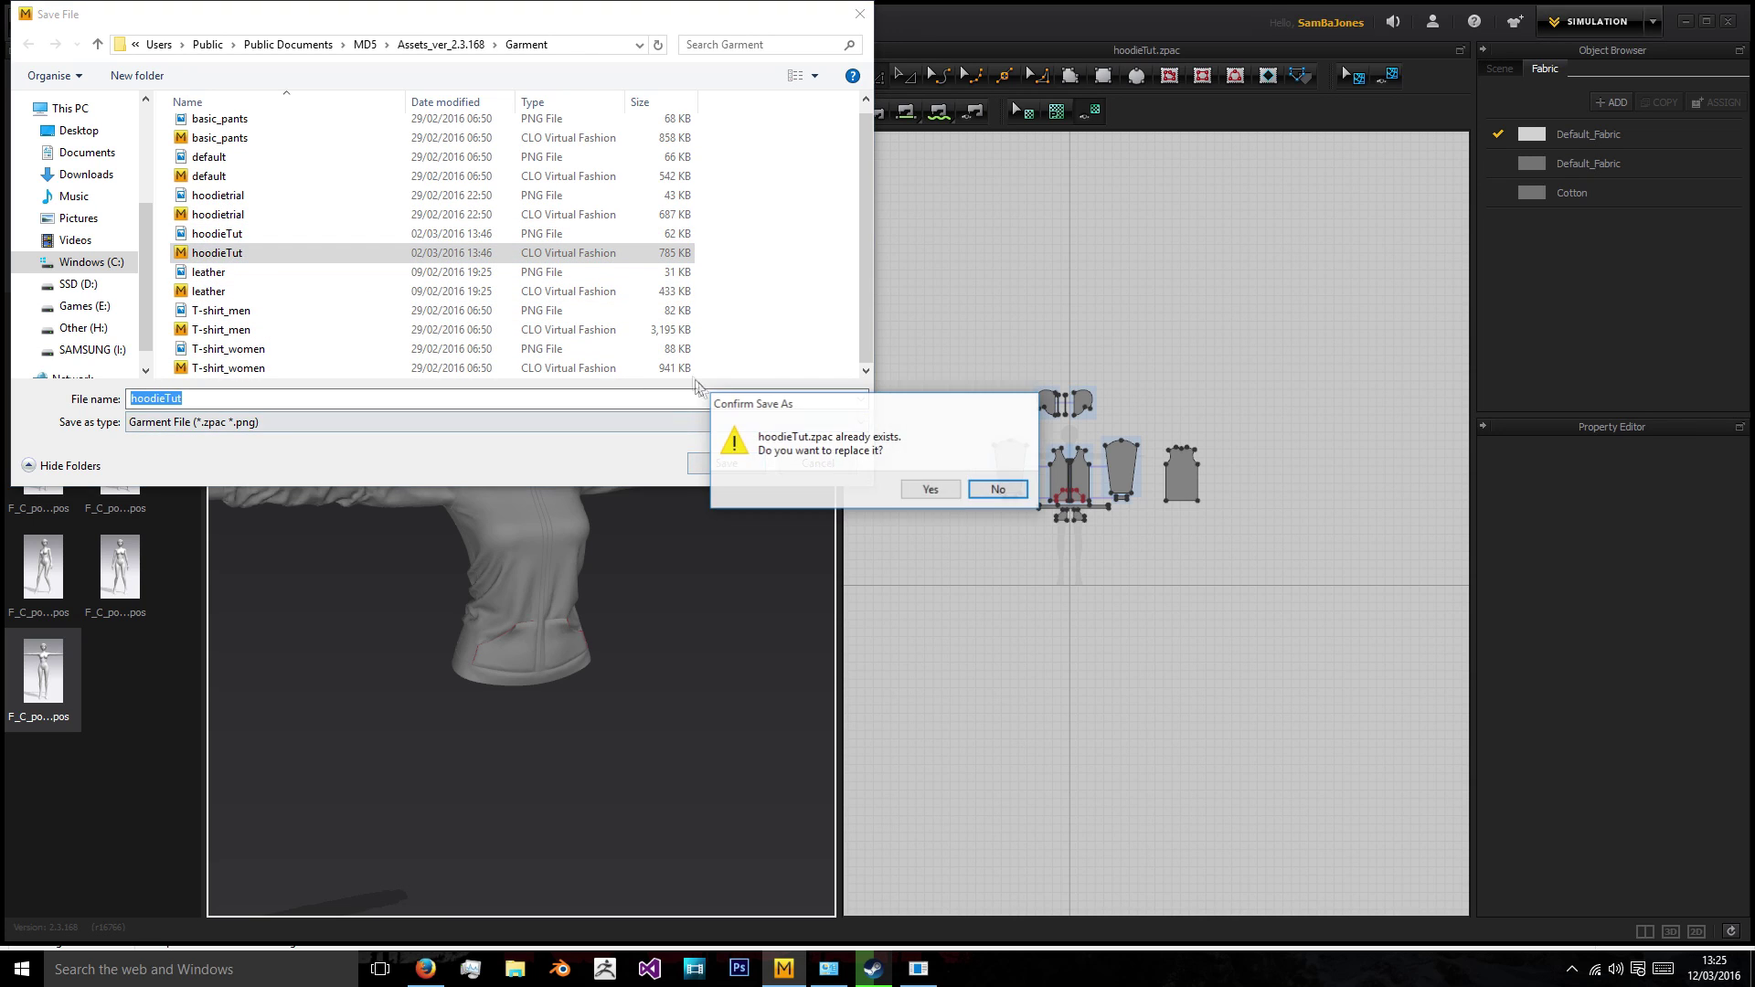
click(905, 484)
Export all pattern pieces as a selected OBJ to the Desktop, replacing hoodie, as a single, unwelded, thin object in mm with unified UV coordinates.
right_drag(722, 412, 474, 373)
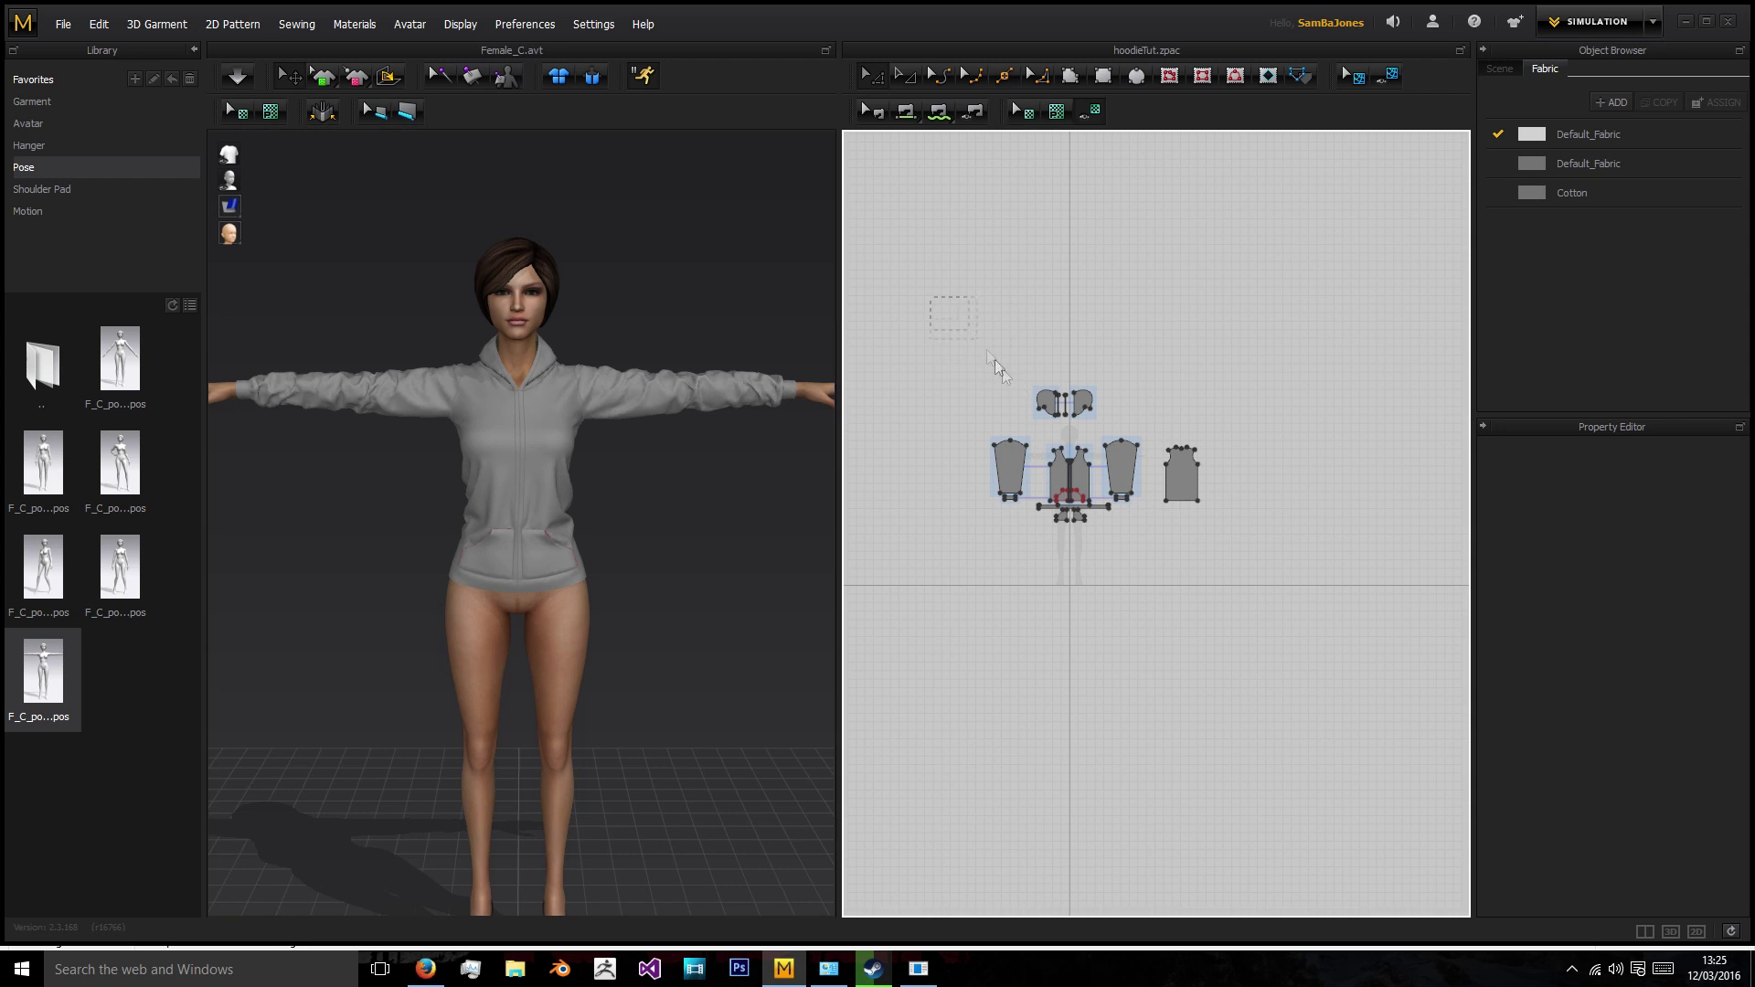
drag(1248, 593, 1318, 651)
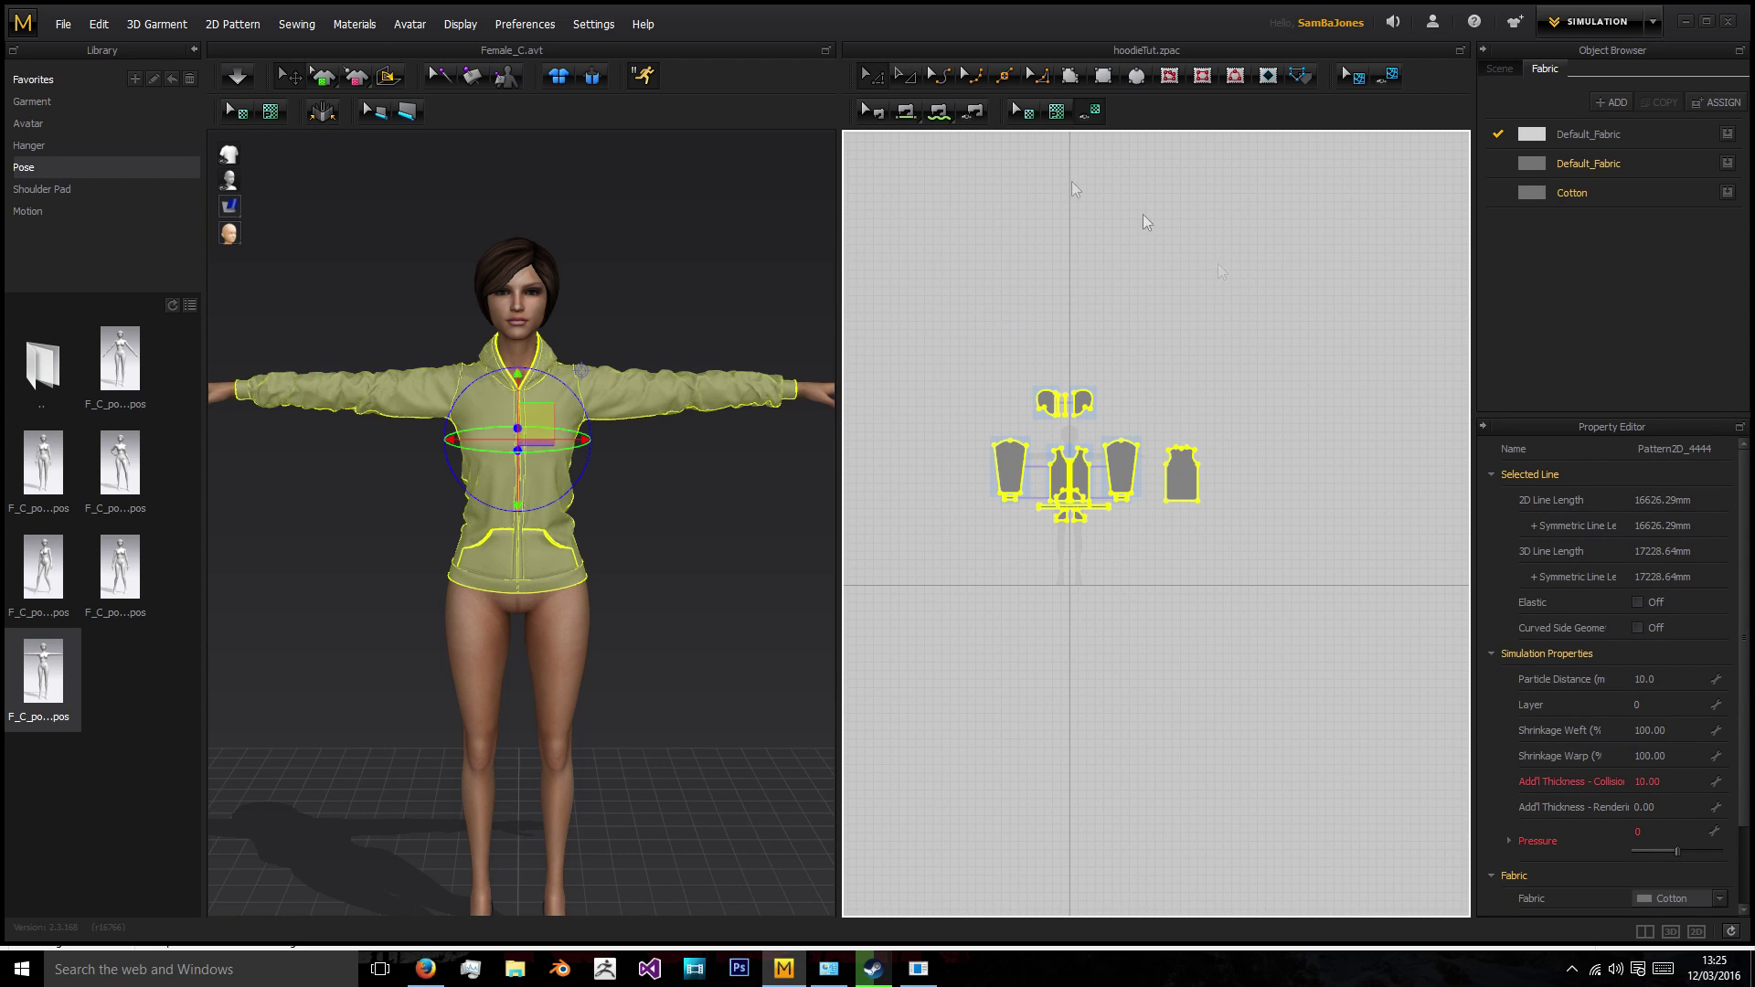
click(63, 24)
mouse_move(116, 195)
mouse_move(121, 262)
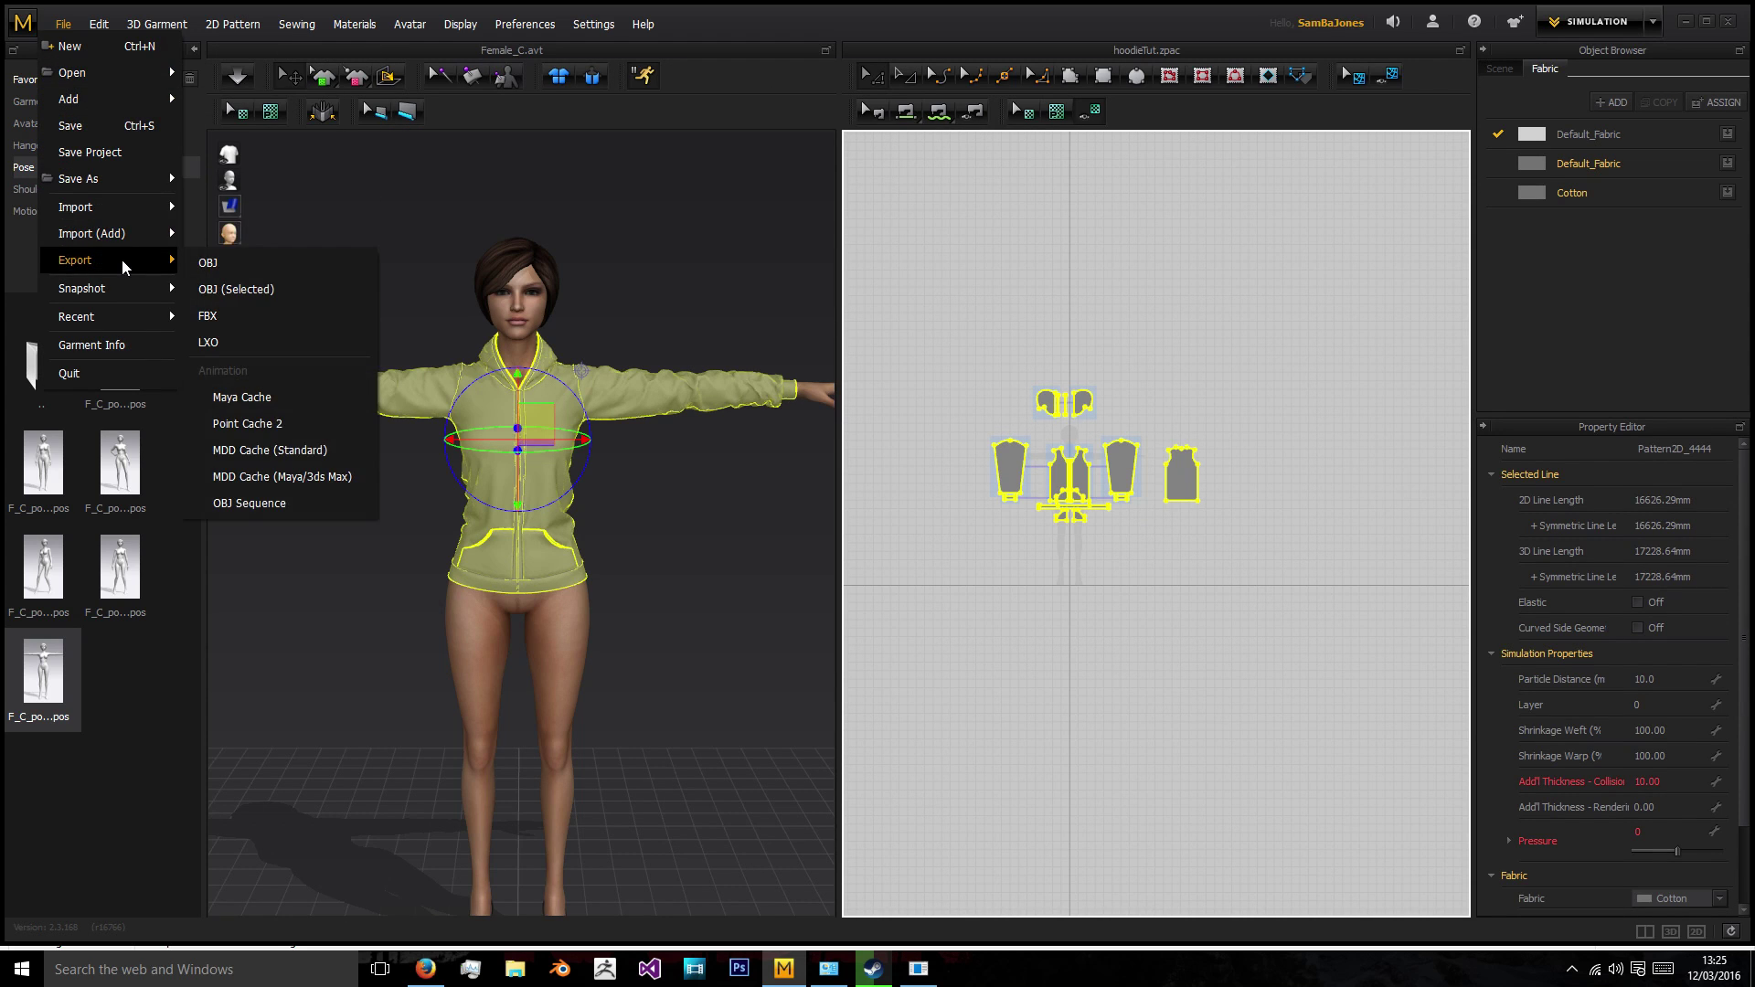
click(258, 287)
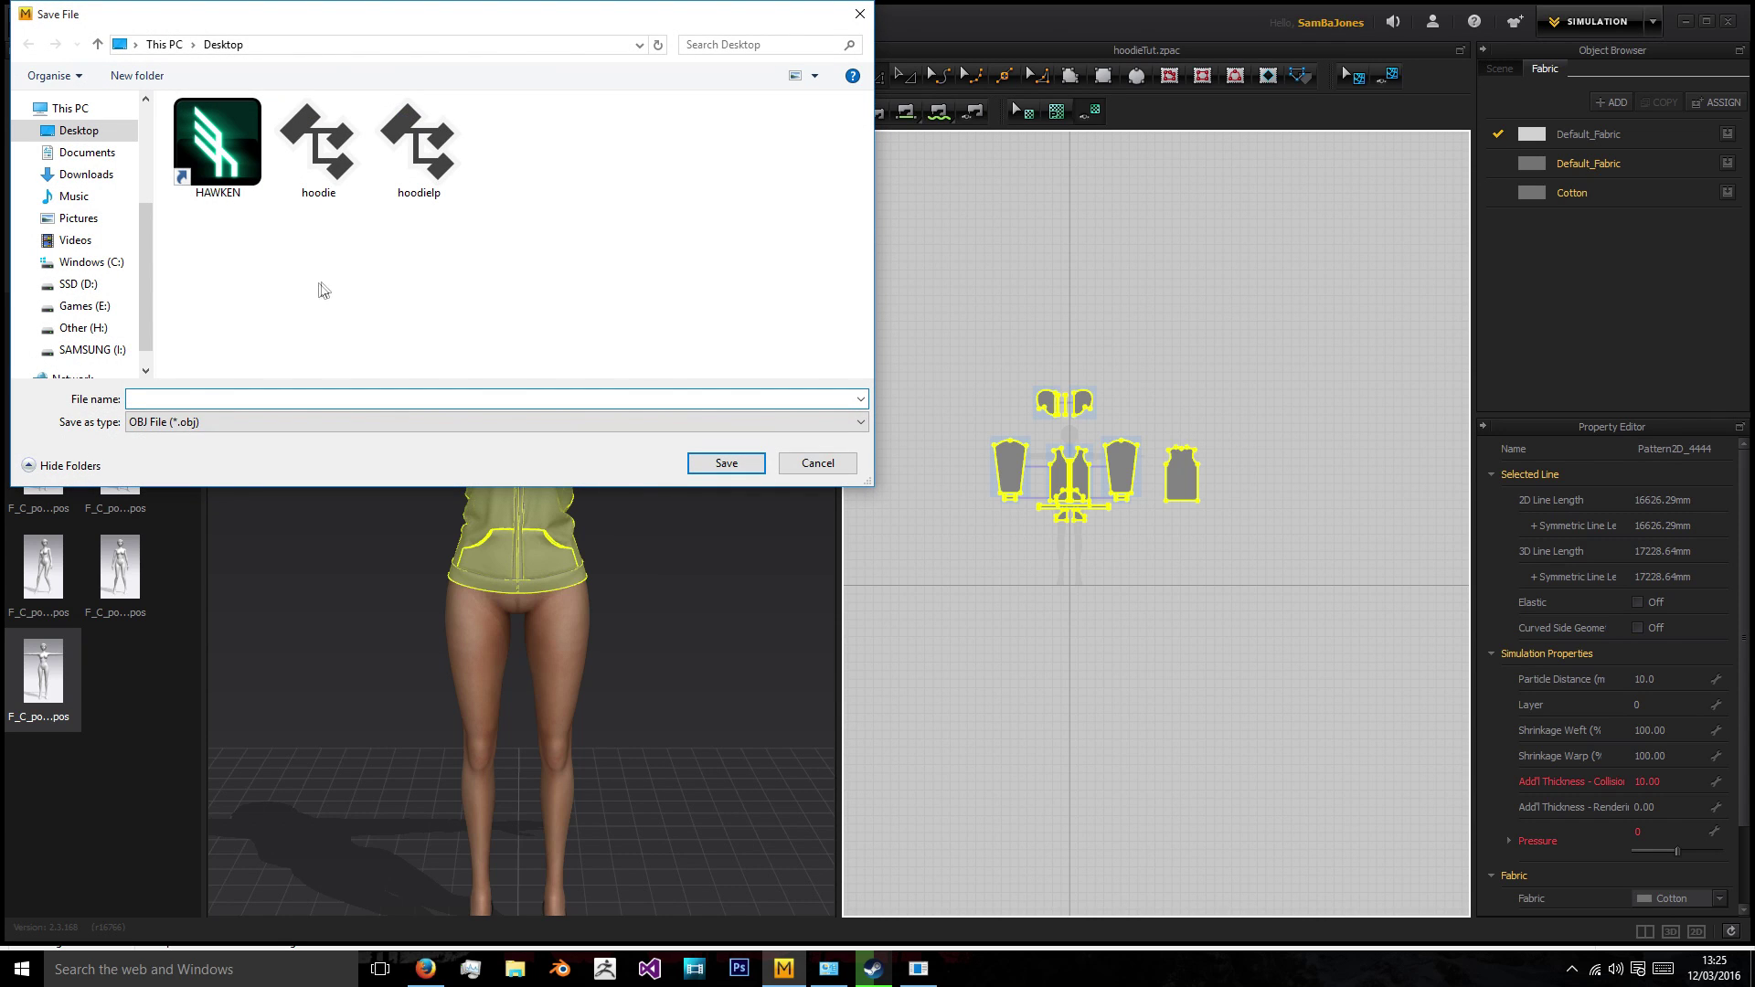
click(336, 190)
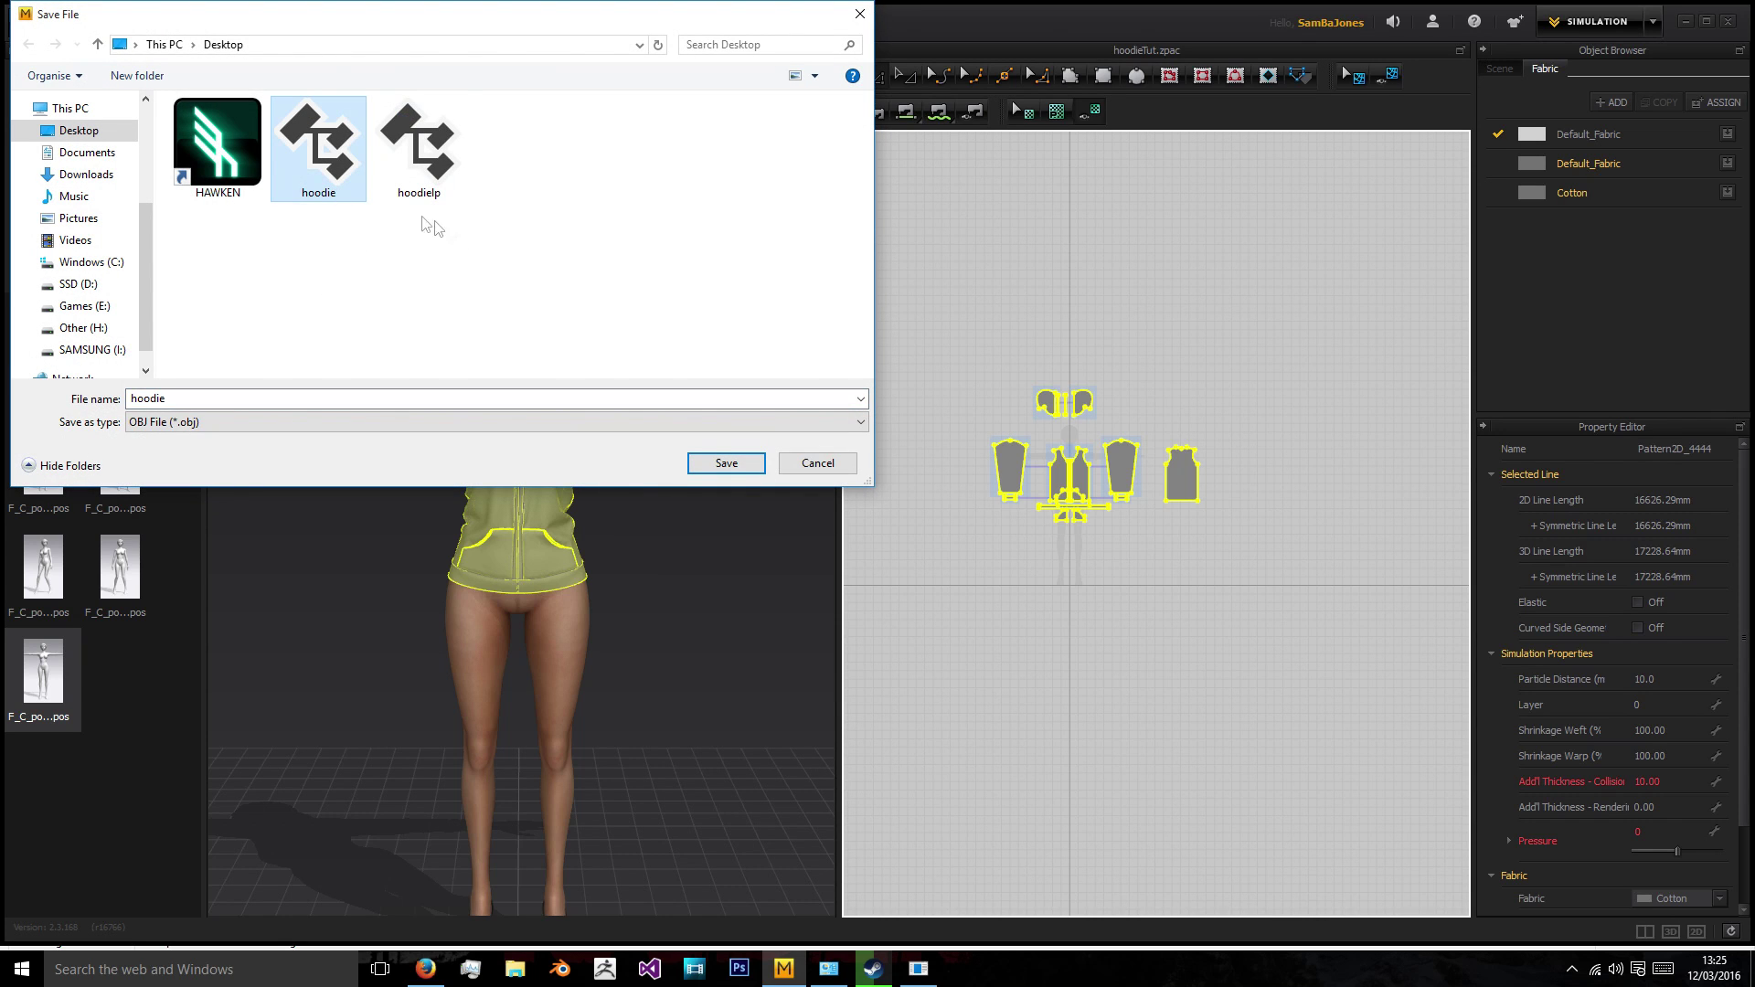
click(738, 468)
click(931, 486)
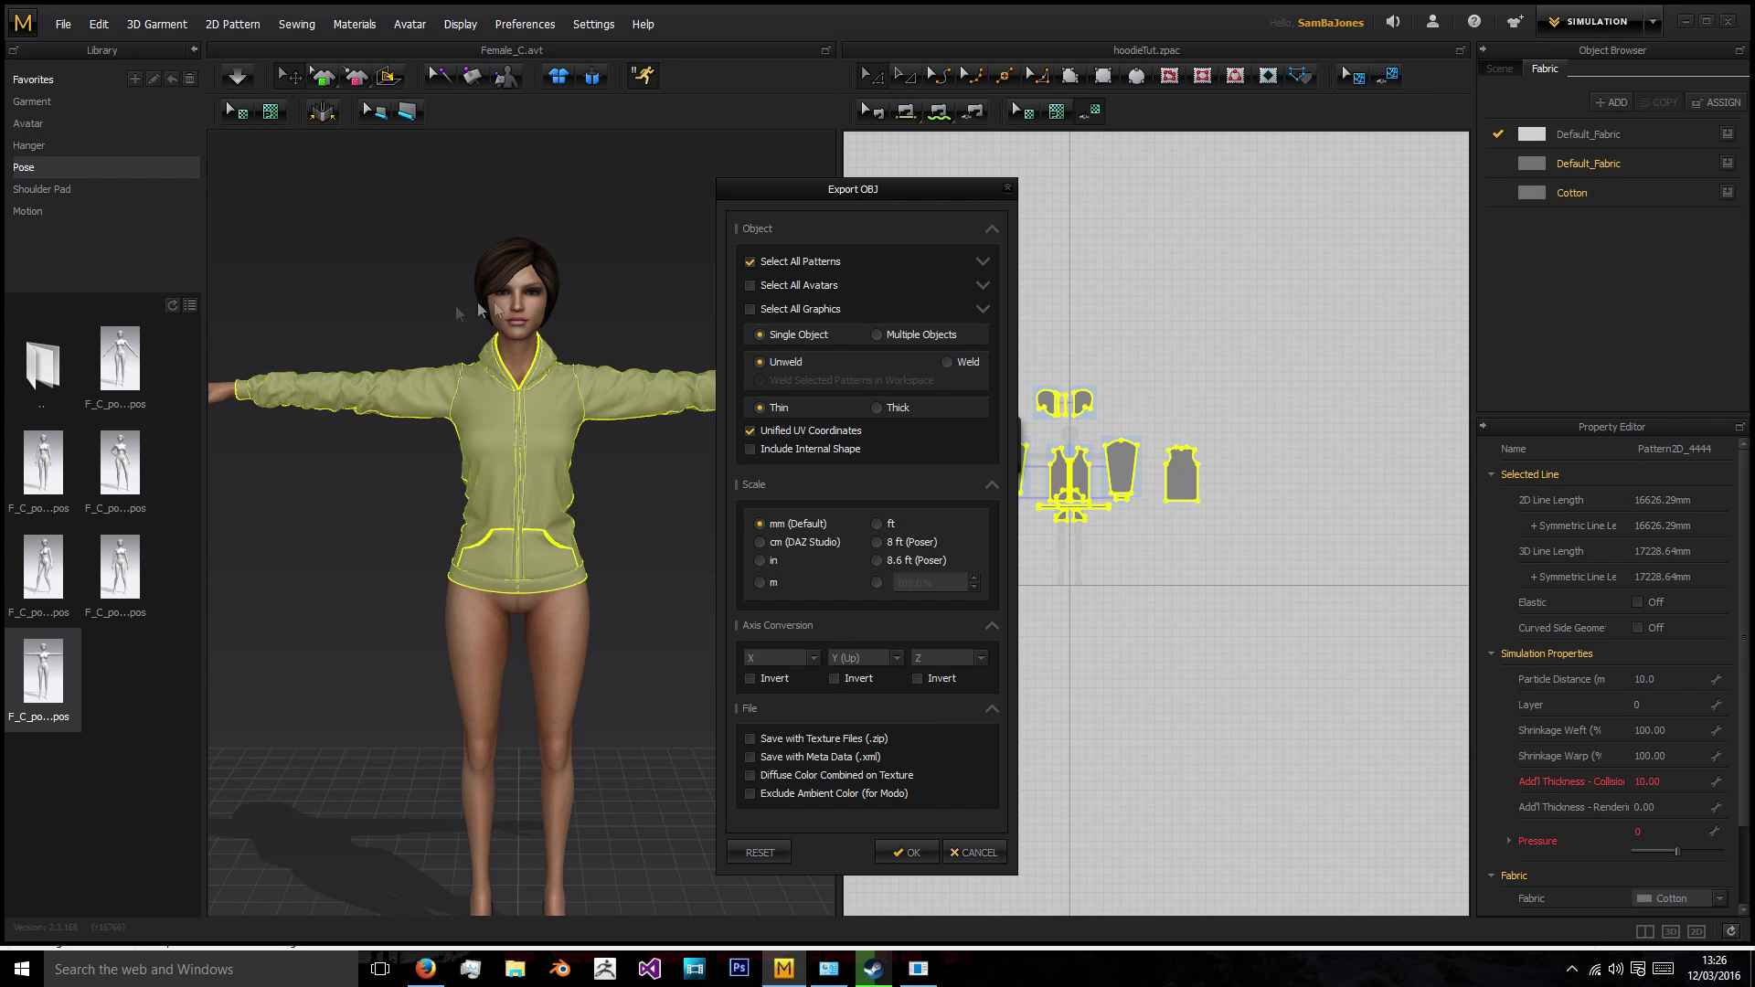
click(909, 852)
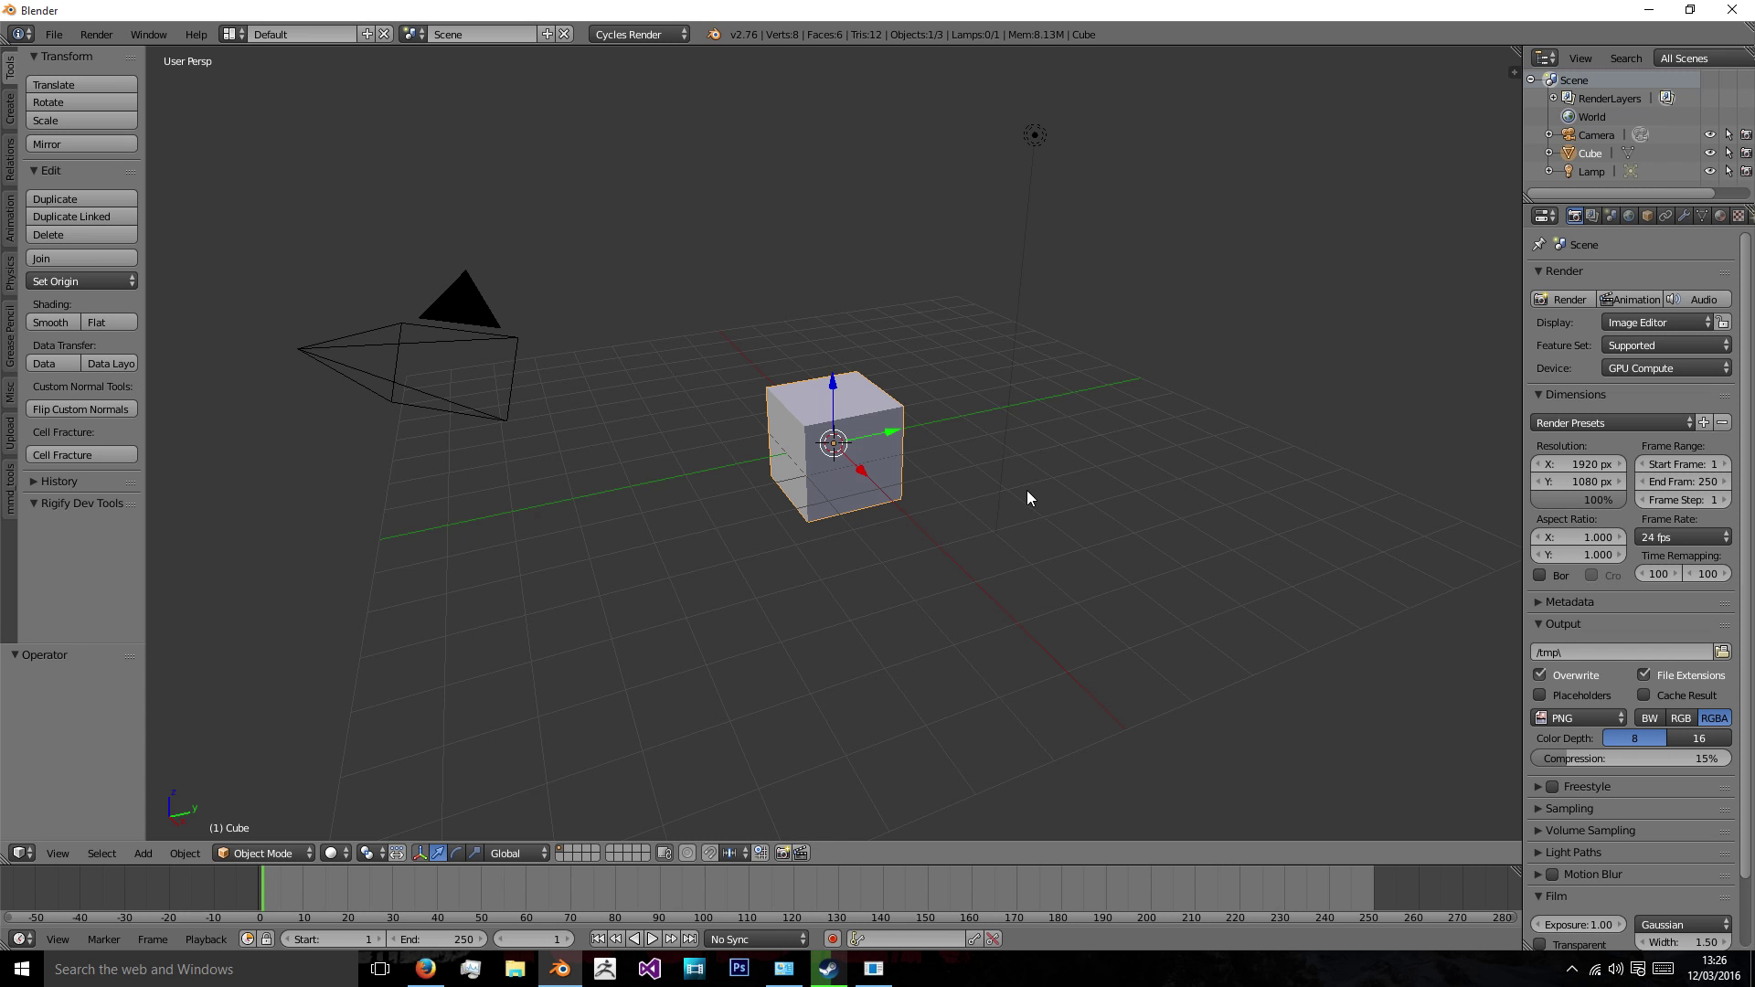
Switch to Blender and delete the default cube.
key(x)
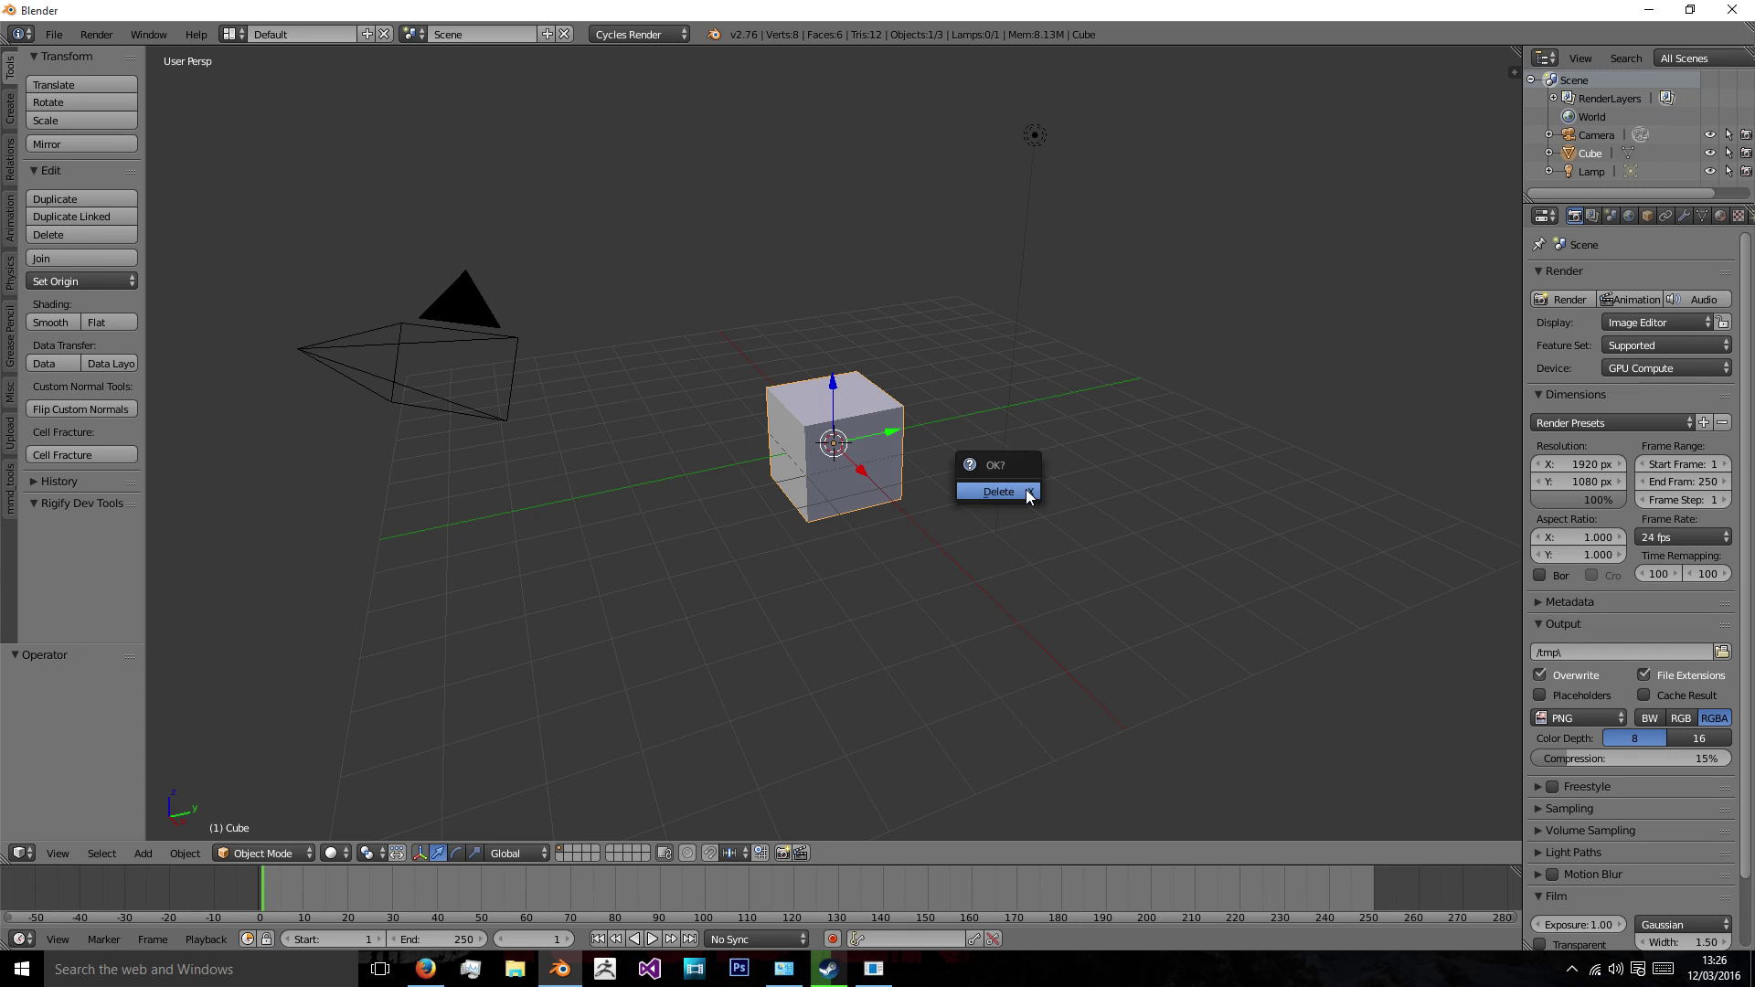
click(1026, 490)
mouse_move(782, 466)
middle_down()
mouse_move(825, 443)
mouse_move(764, 464)
middle_up()
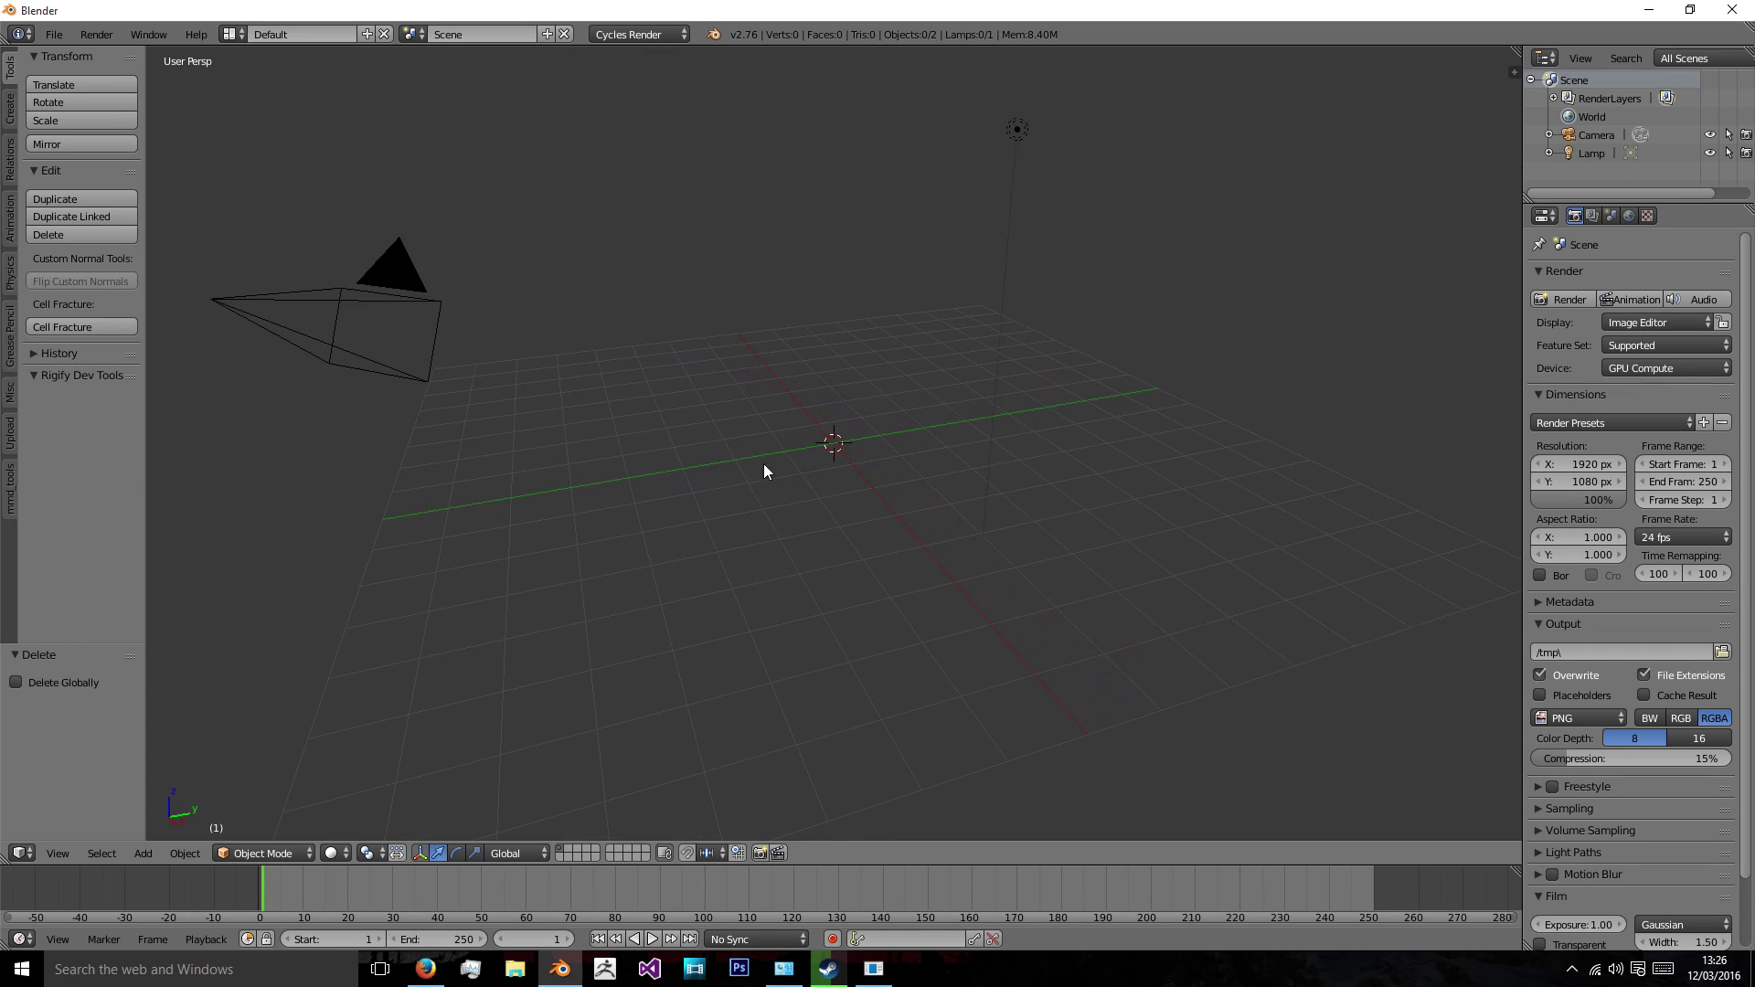
Import hoodie.obj from the Desktop as a Wavefront OBJ with the default import options.
click(54, 34)
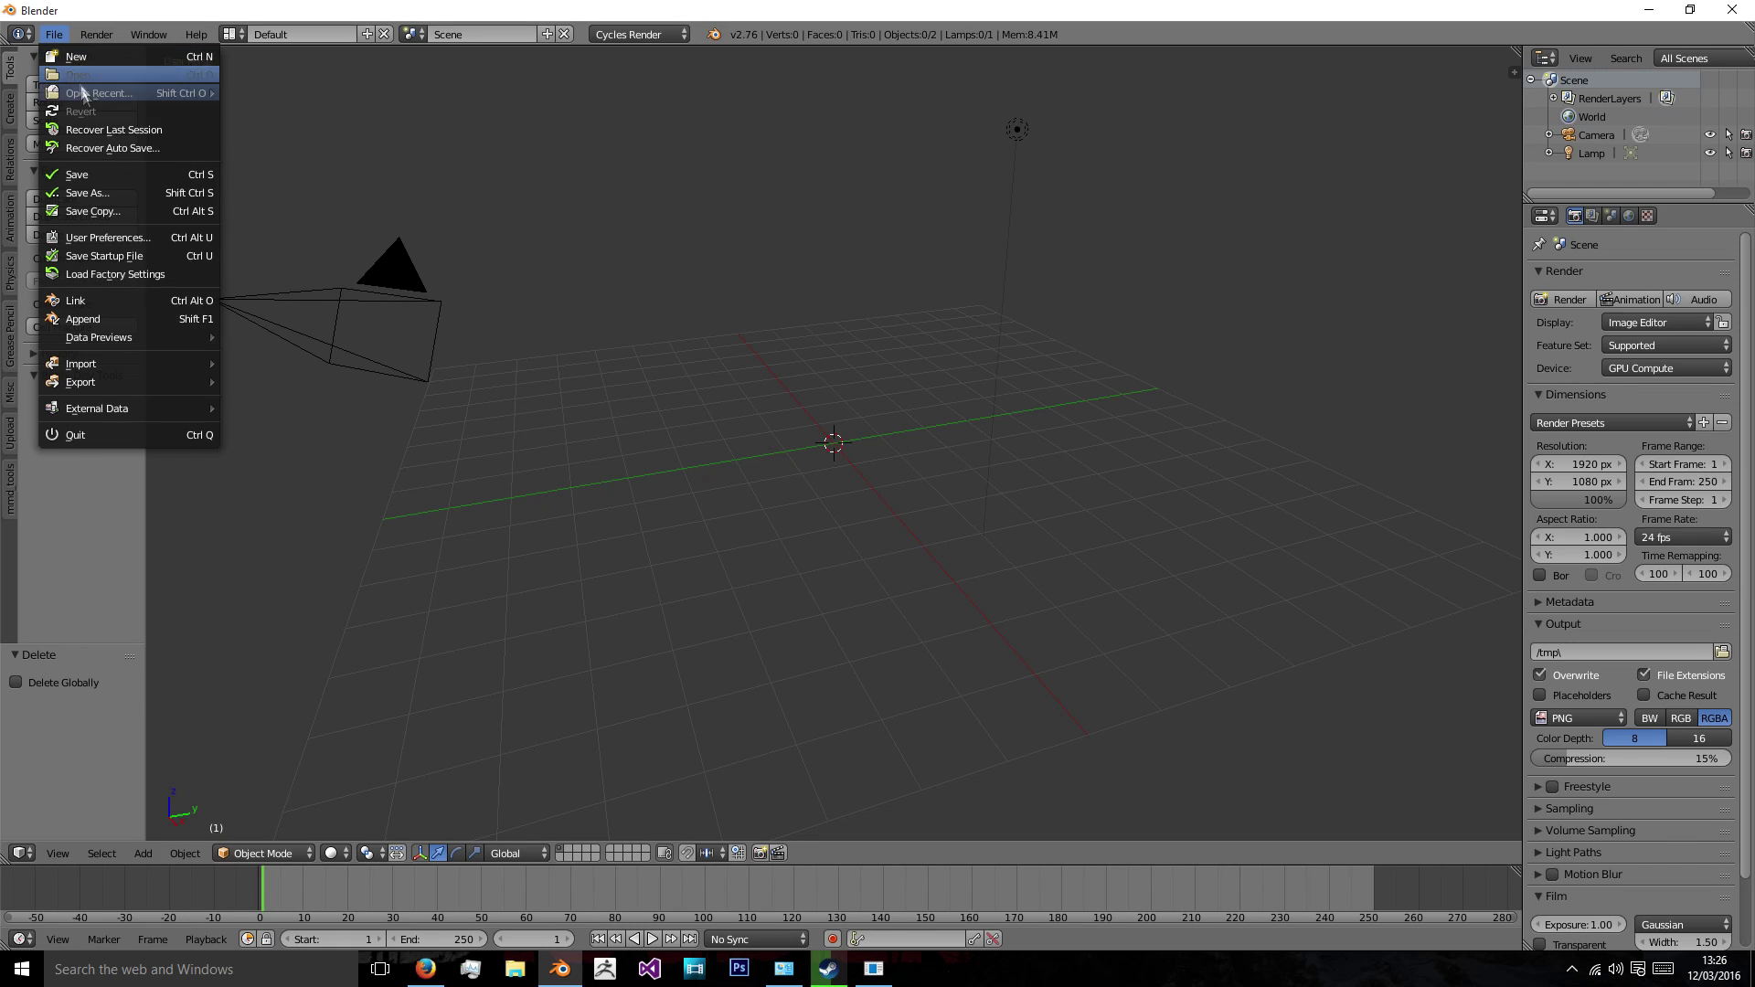
mouse_move(163, 361)
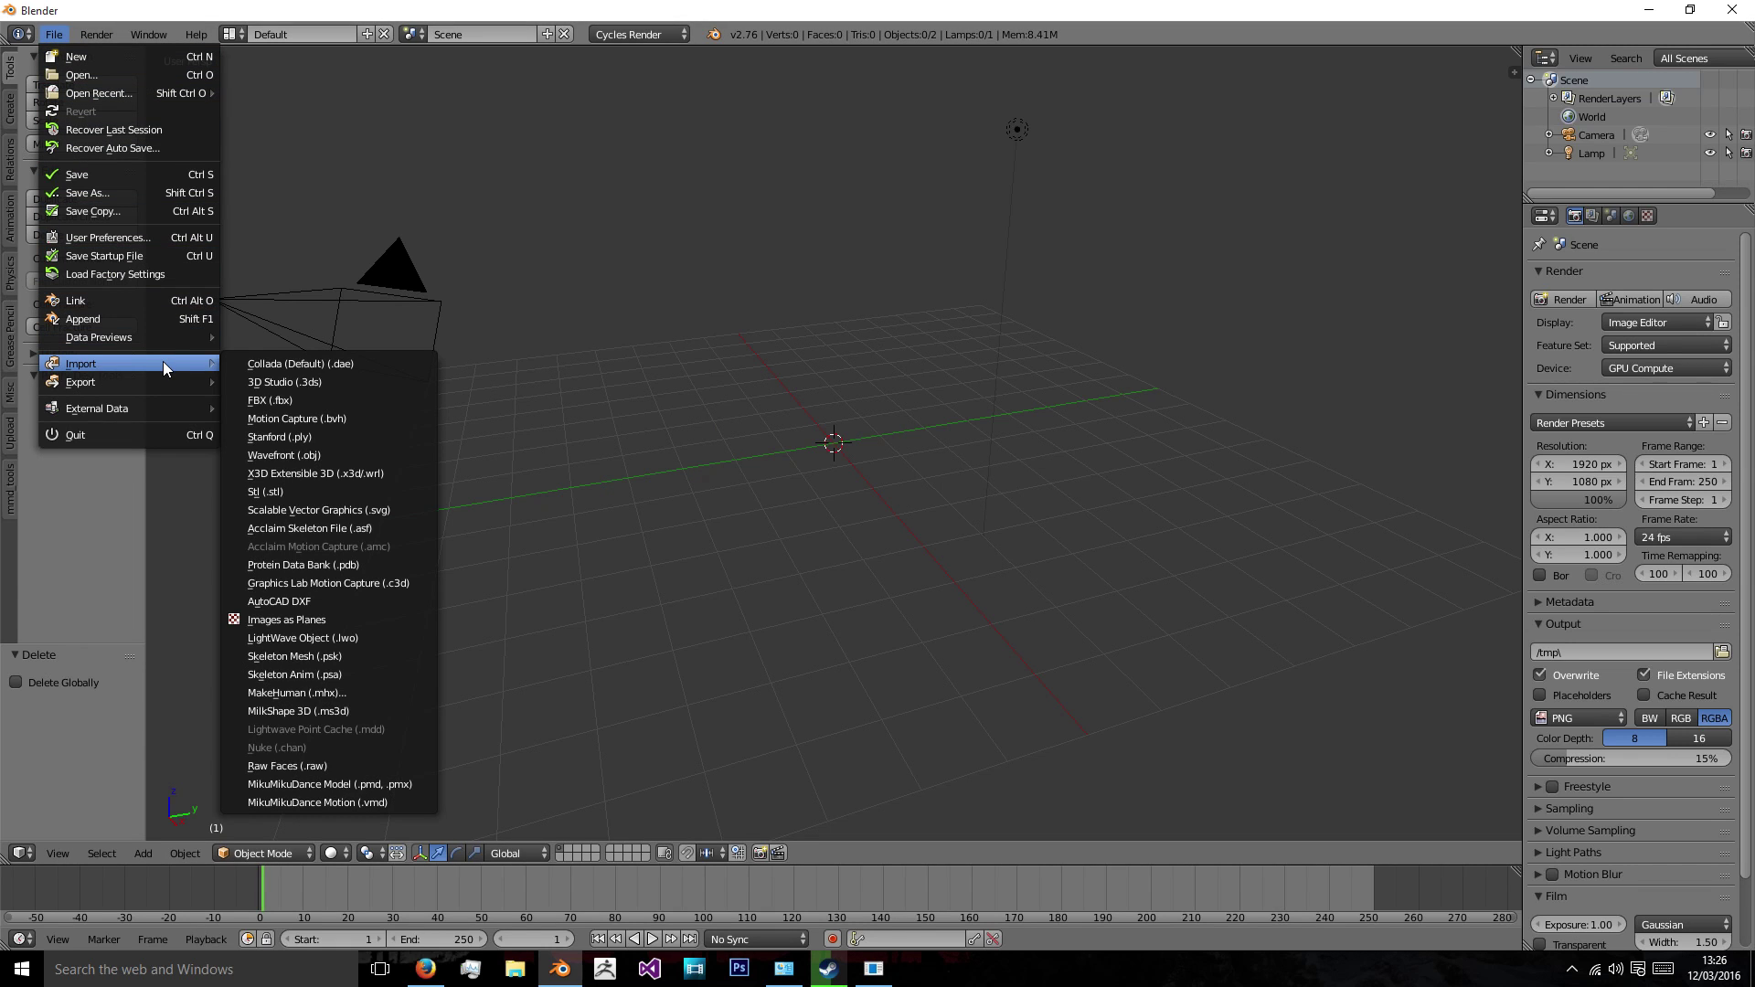
click(287, 454)
click(57, 299)
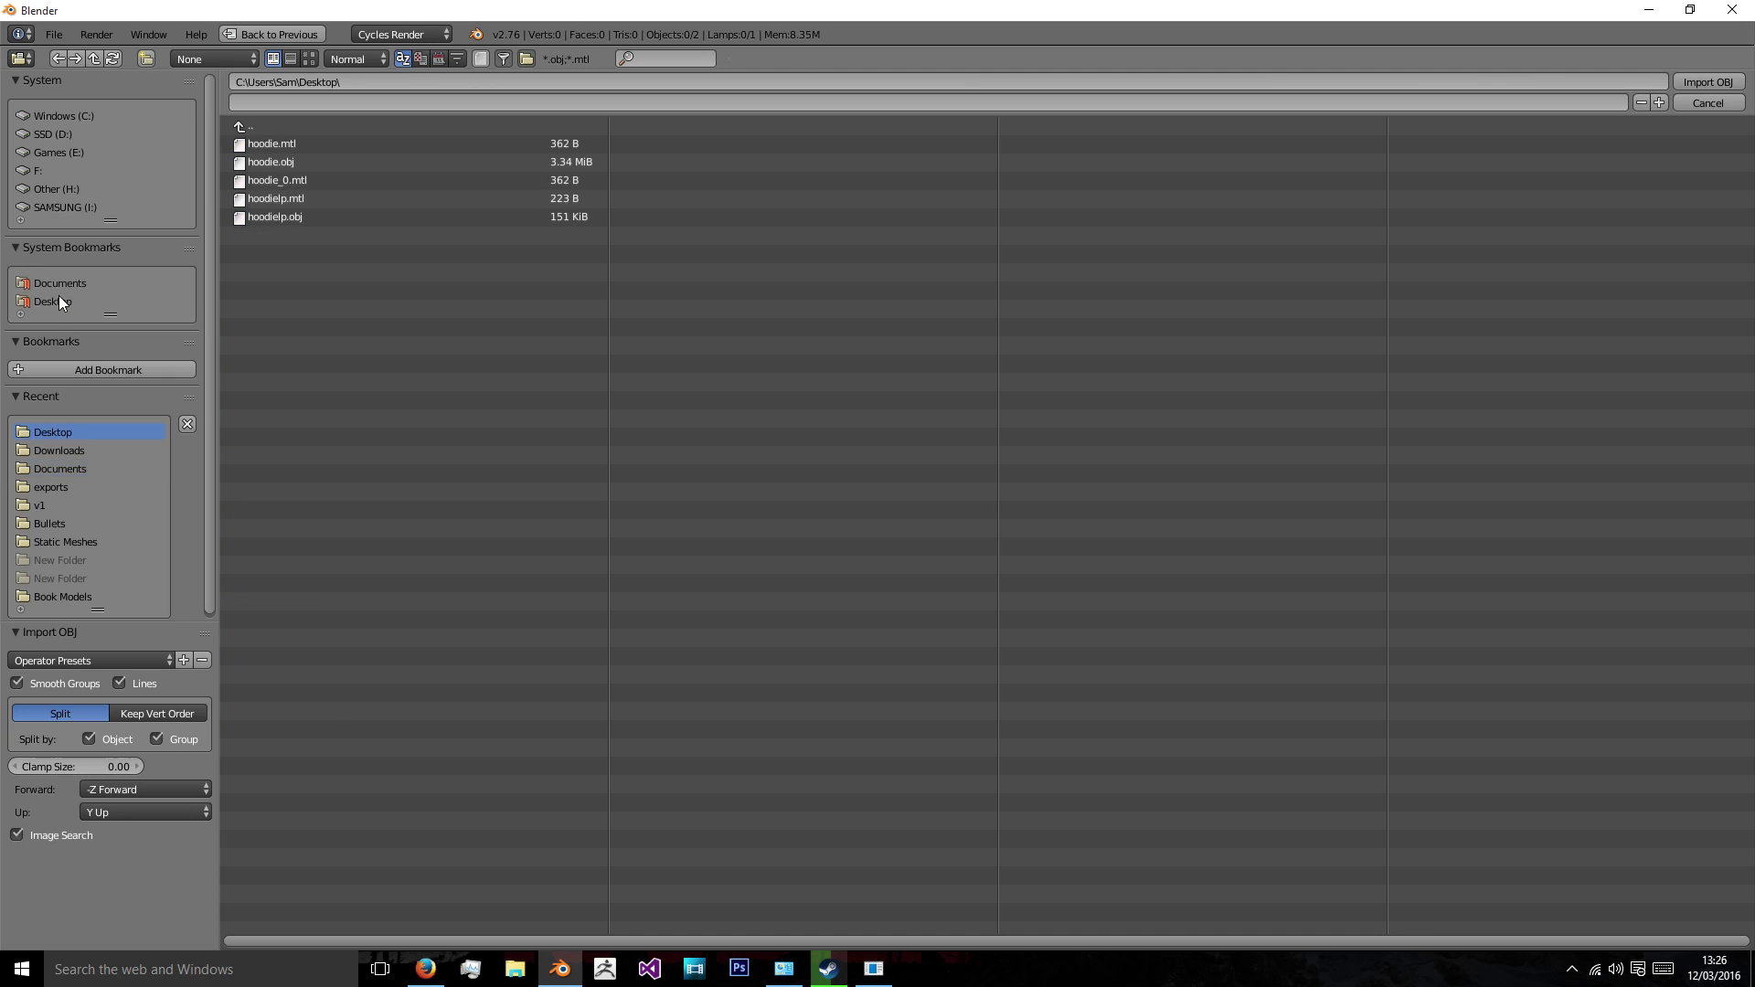
click(333, 161)
double_click(332, 161)
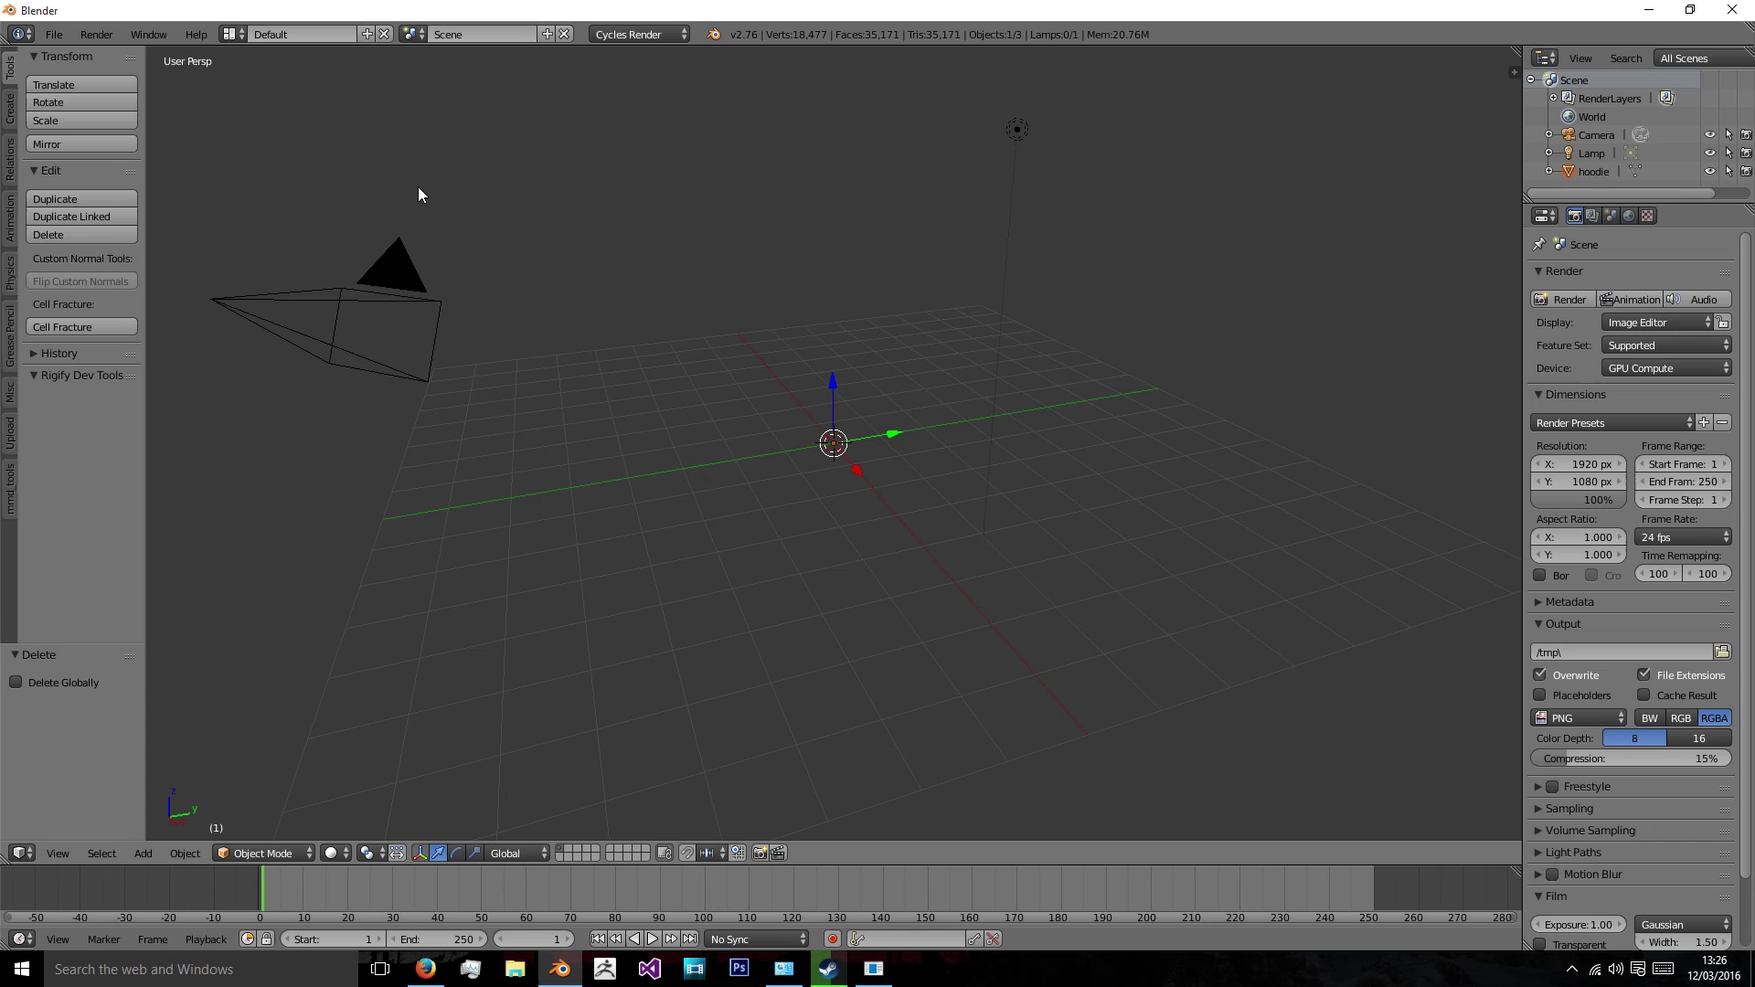
Scale the imported hoodie uniformly by a factor of 0.01.
scroll(781, 247, down, 6)
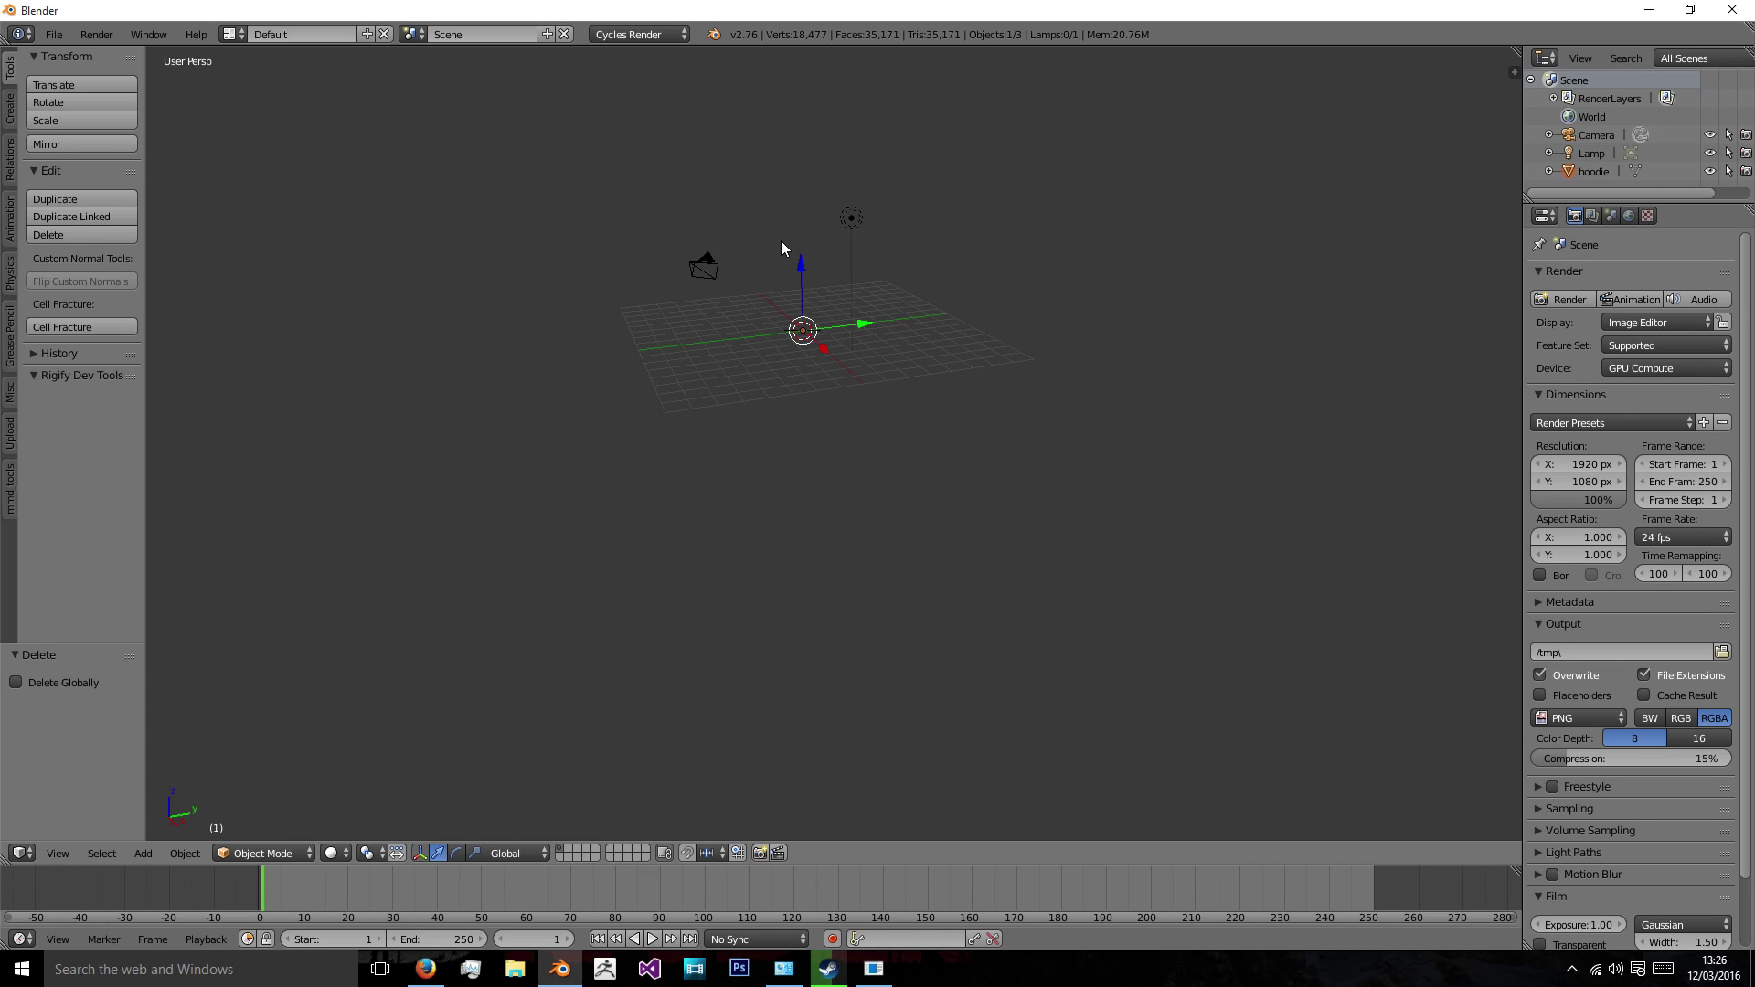
key(KP_Decimal)
scroll(925, 532, up, 4)
middle_drag(897, 498, 994, 417)
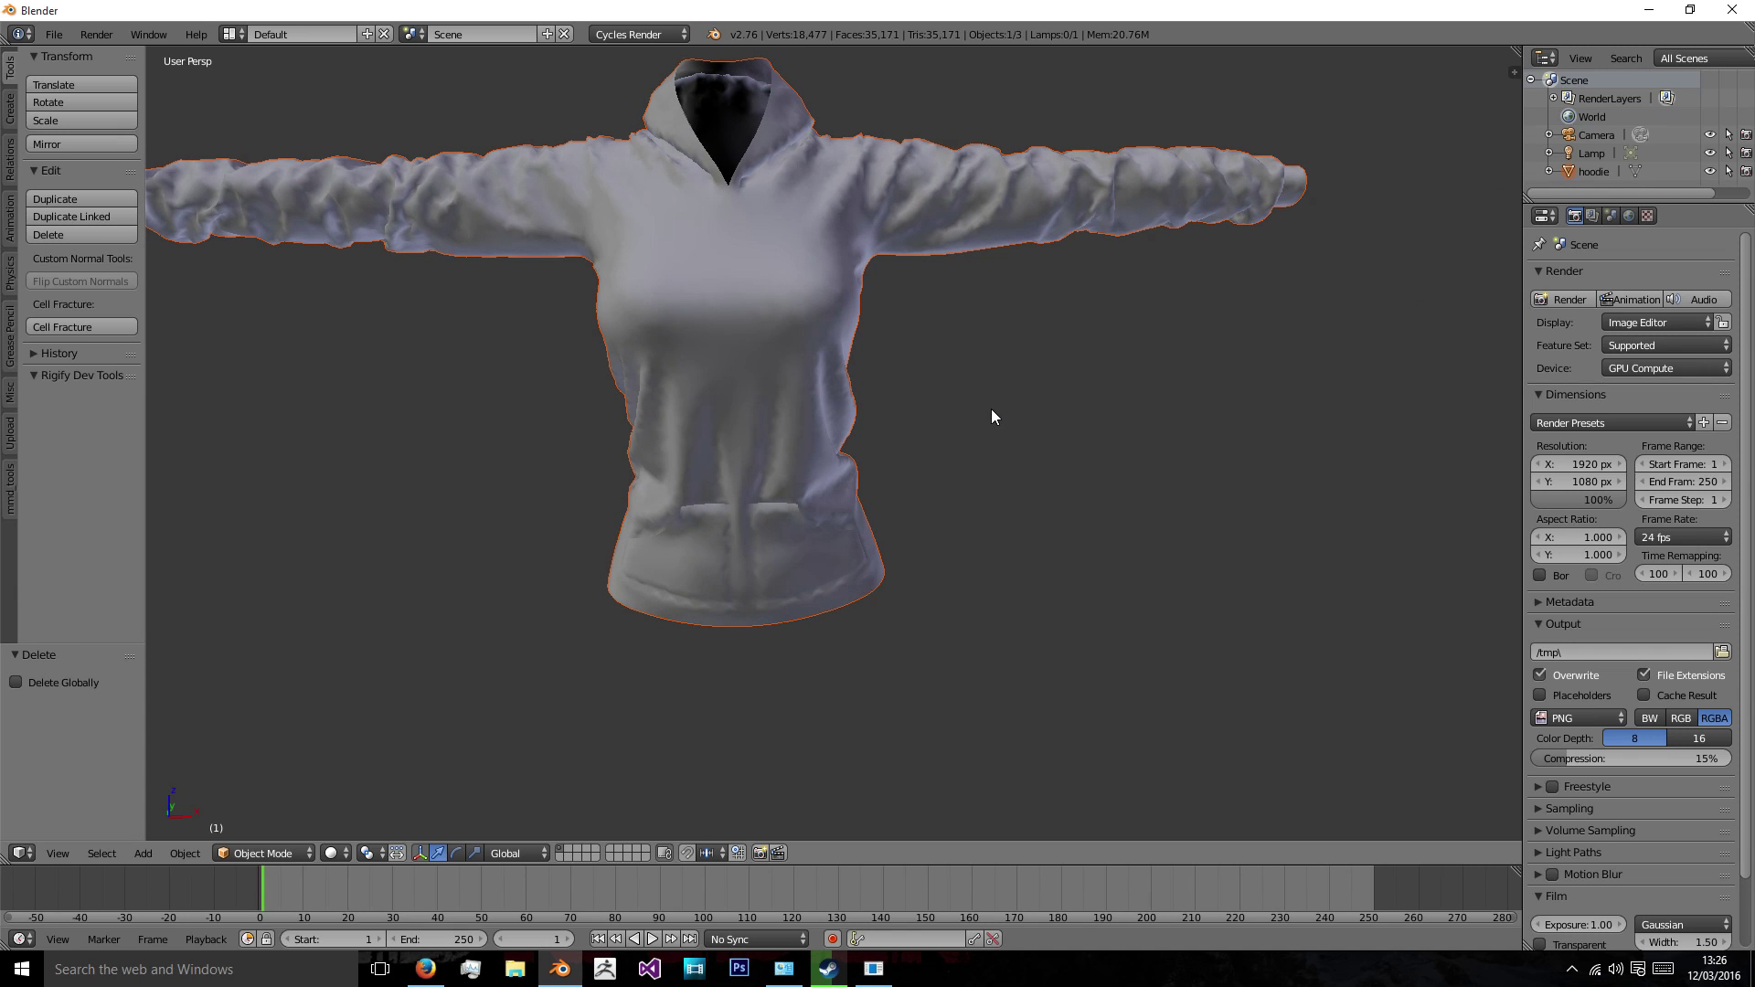
text(s.01)
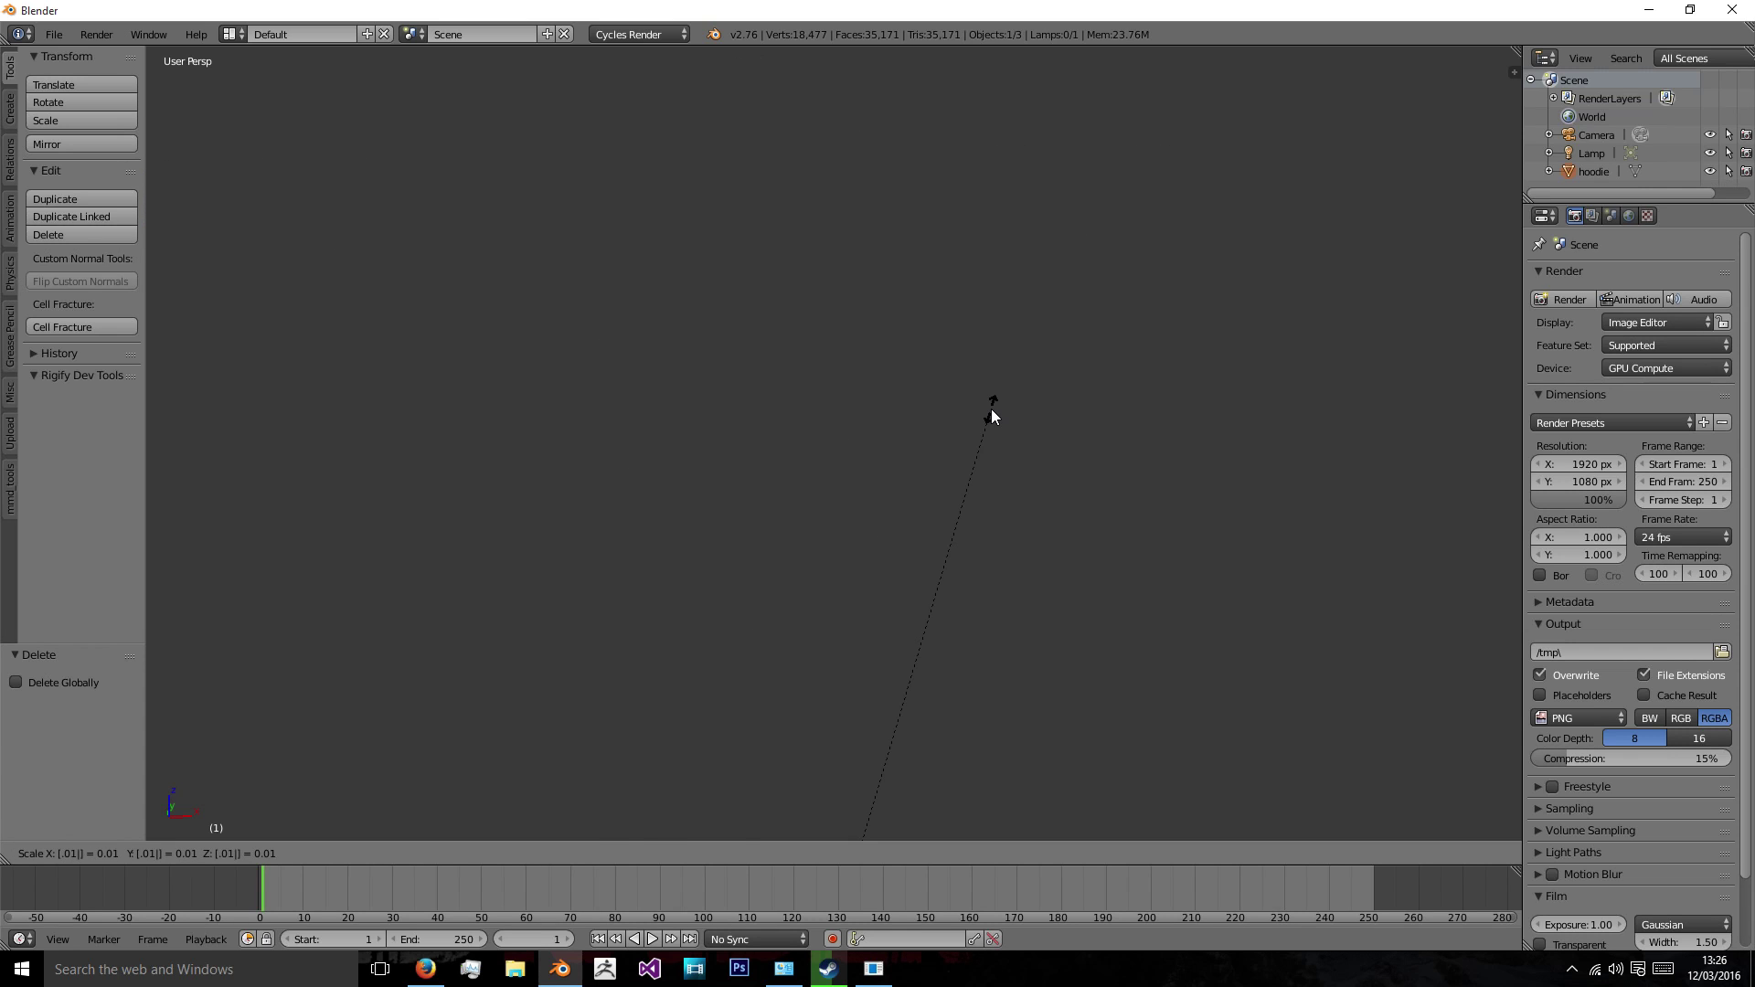
key(Return)
scroll(991, 409, up, 10)
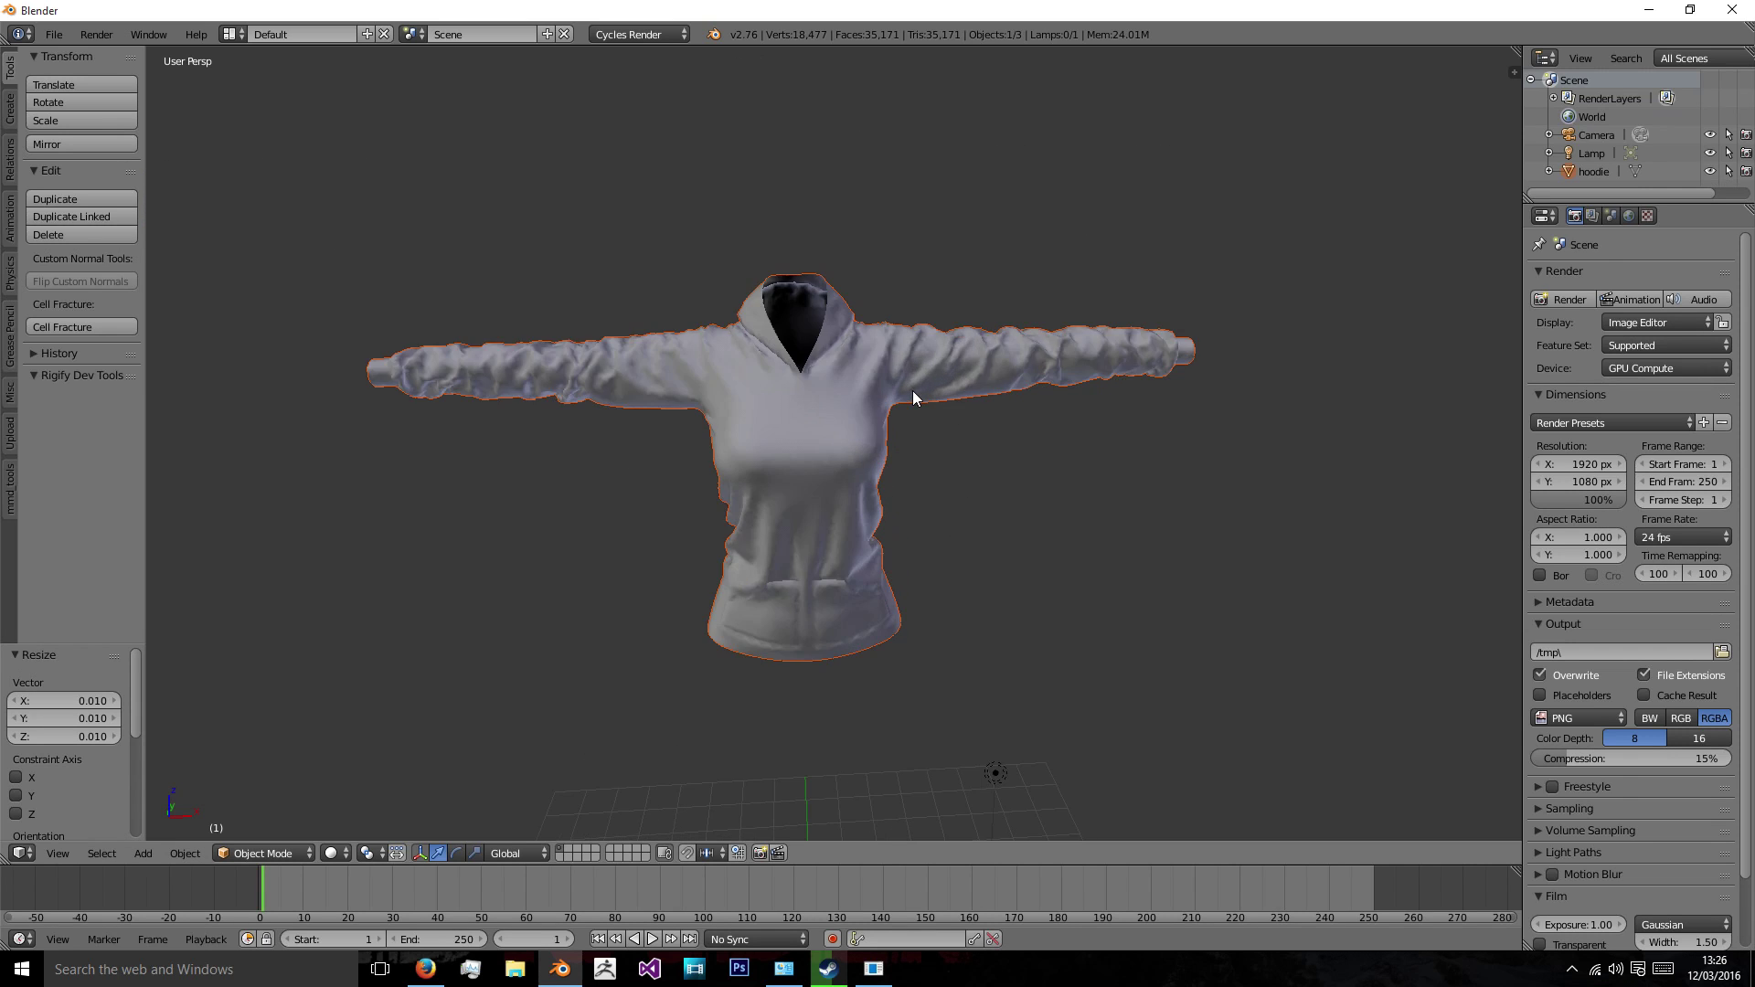
mouse_move(952, 509)
middle_down()
mouse_move(720, 491)
mouse_move(1092, 501)
mouse_move(938, 502)
middle_up()
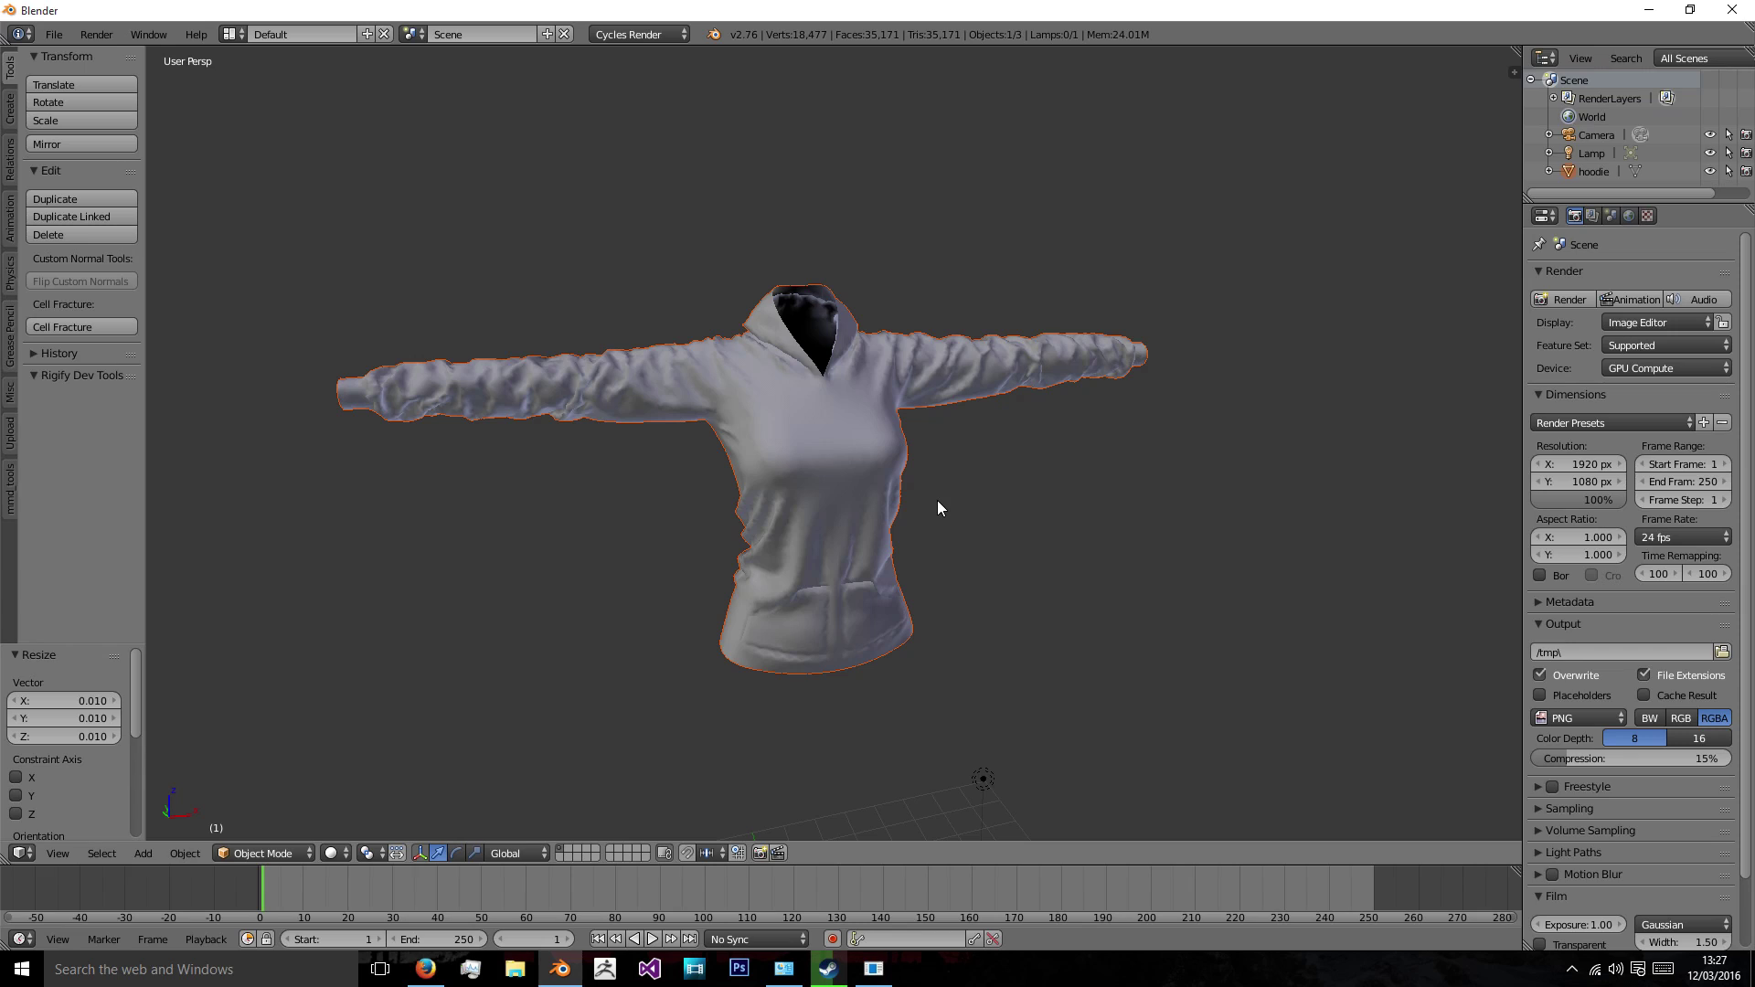
Enter Edit Mode on the hoodie mesh and deselect all of its geometry.
right_click(904, 576)
key(Tab)
middle_drag(922, 580, 794, 540)
key(a)
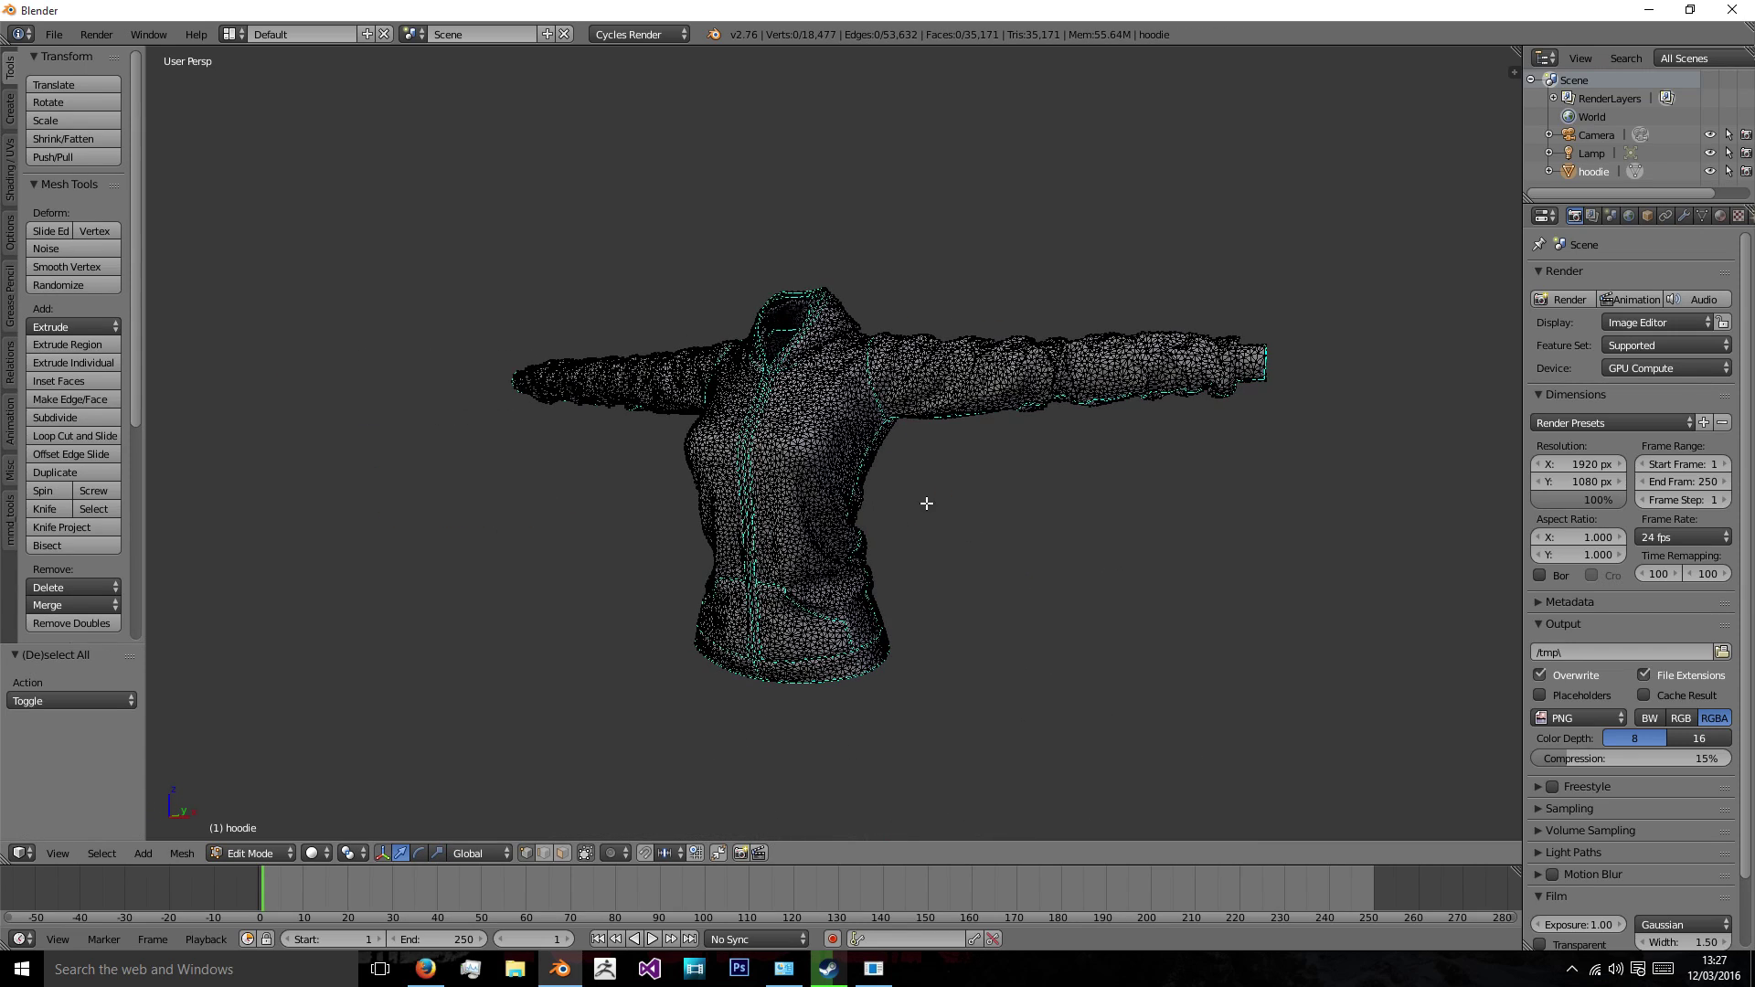
Select the edge loop at the shoulder seam and test-move it to check whether sleeve and body are joined, cancelling the move.
scroll(926, 502, up, 4)
shift+middle_drag(898, 399, 990, 610)
scroll(903, 428, up, 7)
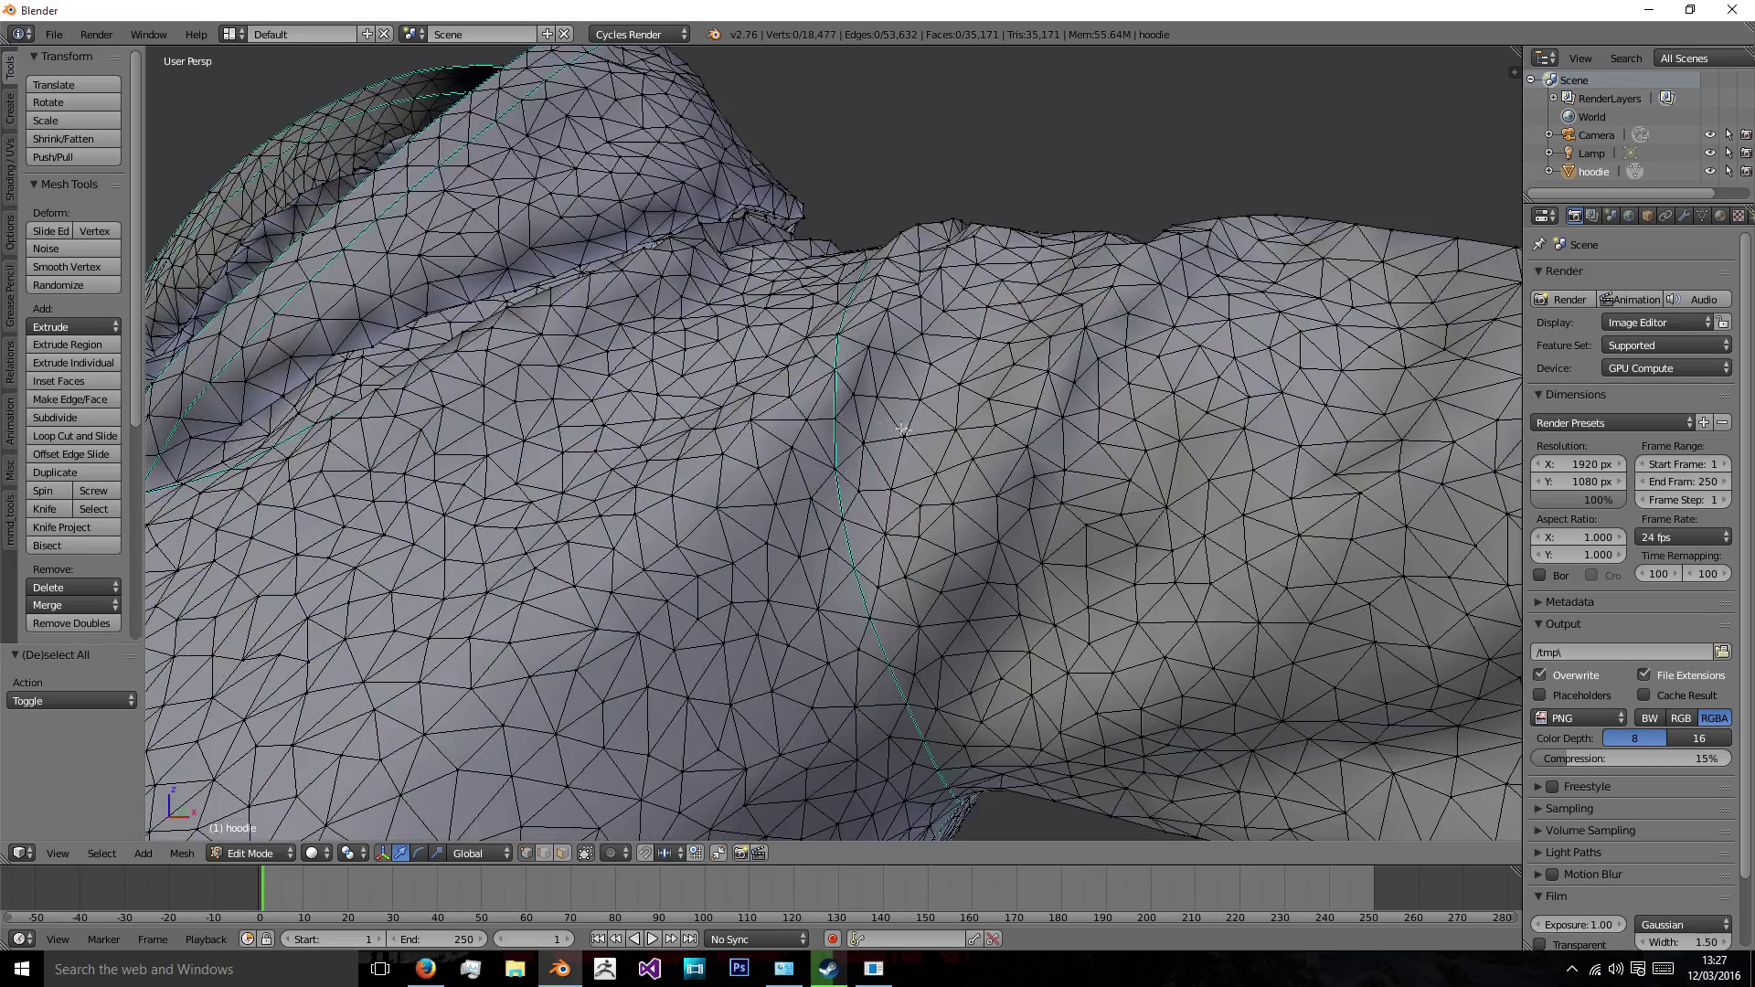
alt+right_click(846, 417)
middle_drag(845, 417, 869, 429)
key(g)
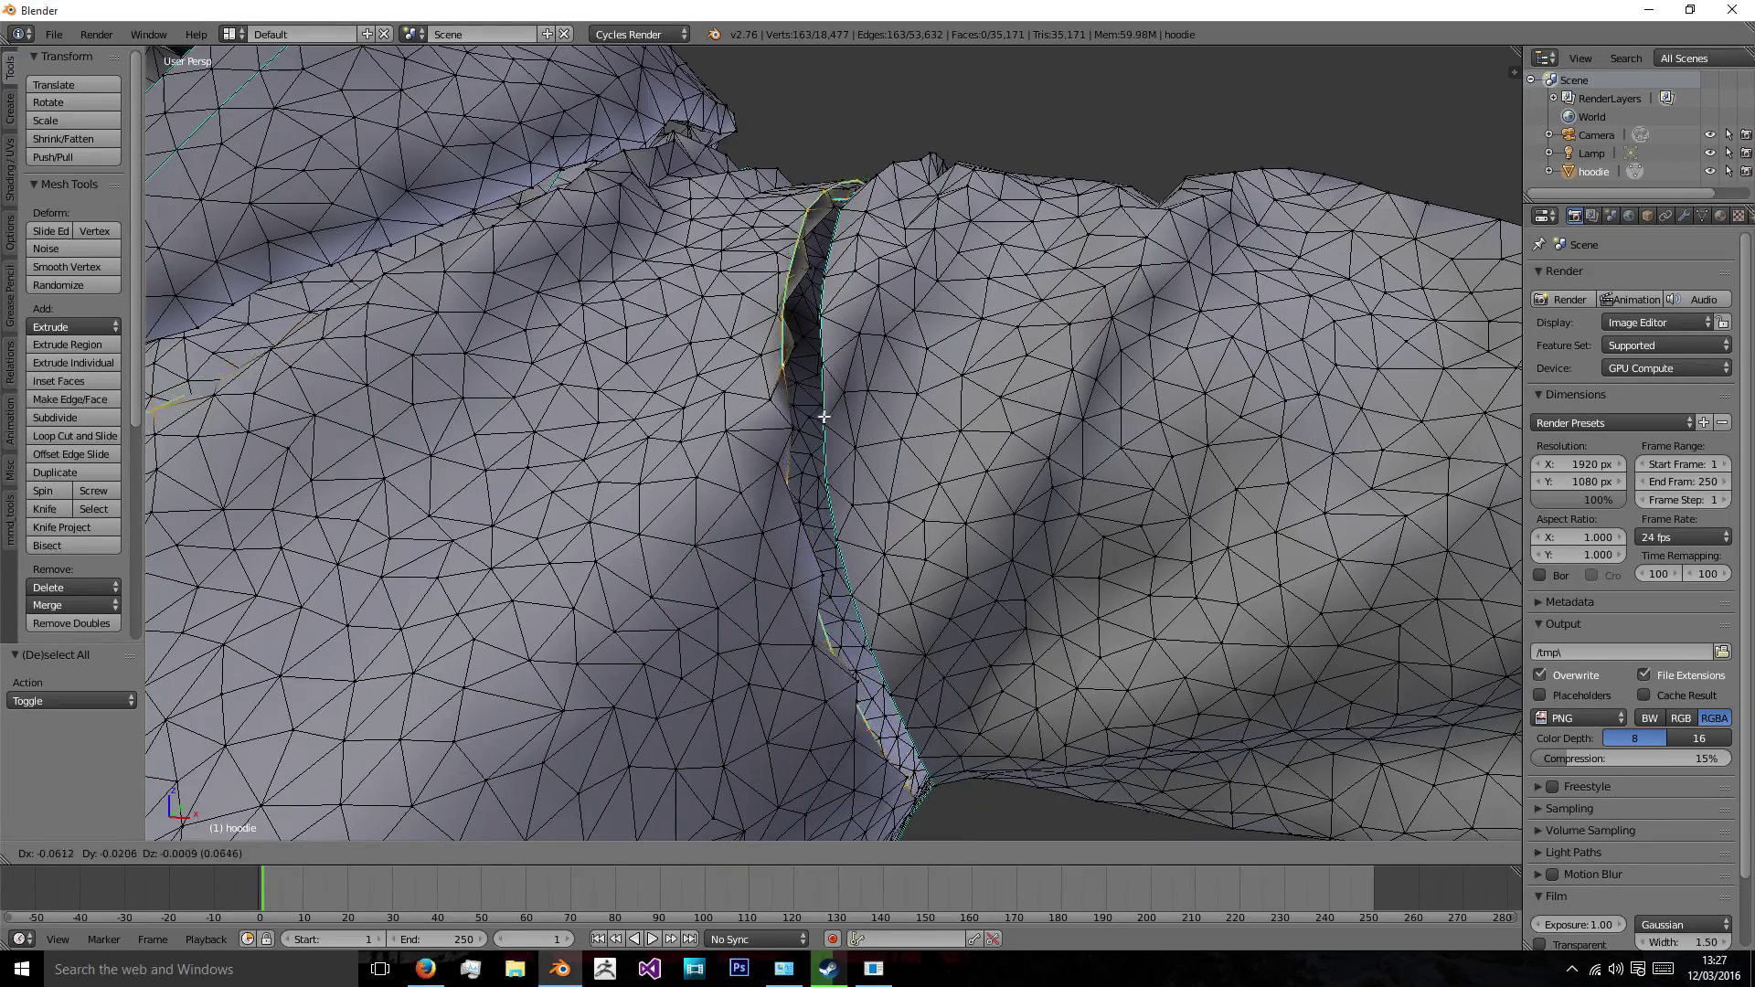
right_click(834, 402)
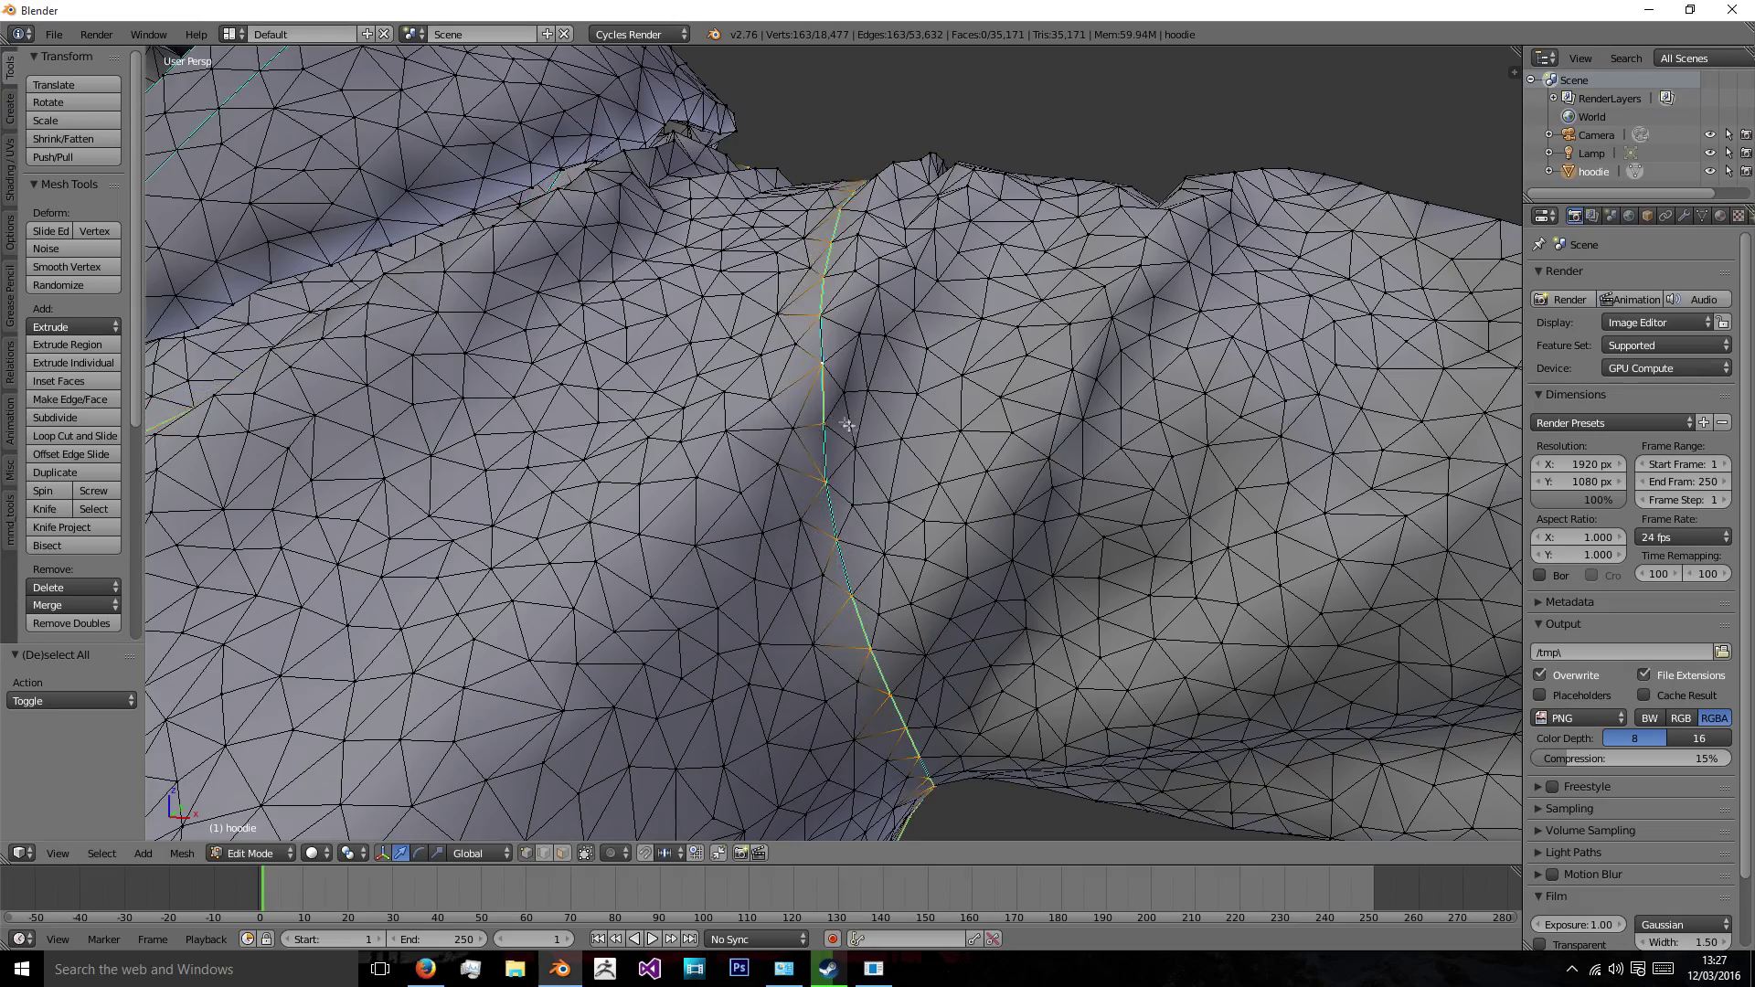
Select the whole hoodie mesh and remove its doubled vertices.
scroll(834, 407, down, 6)
key(a)
key(a)
scroll(914, 457, down, 5)
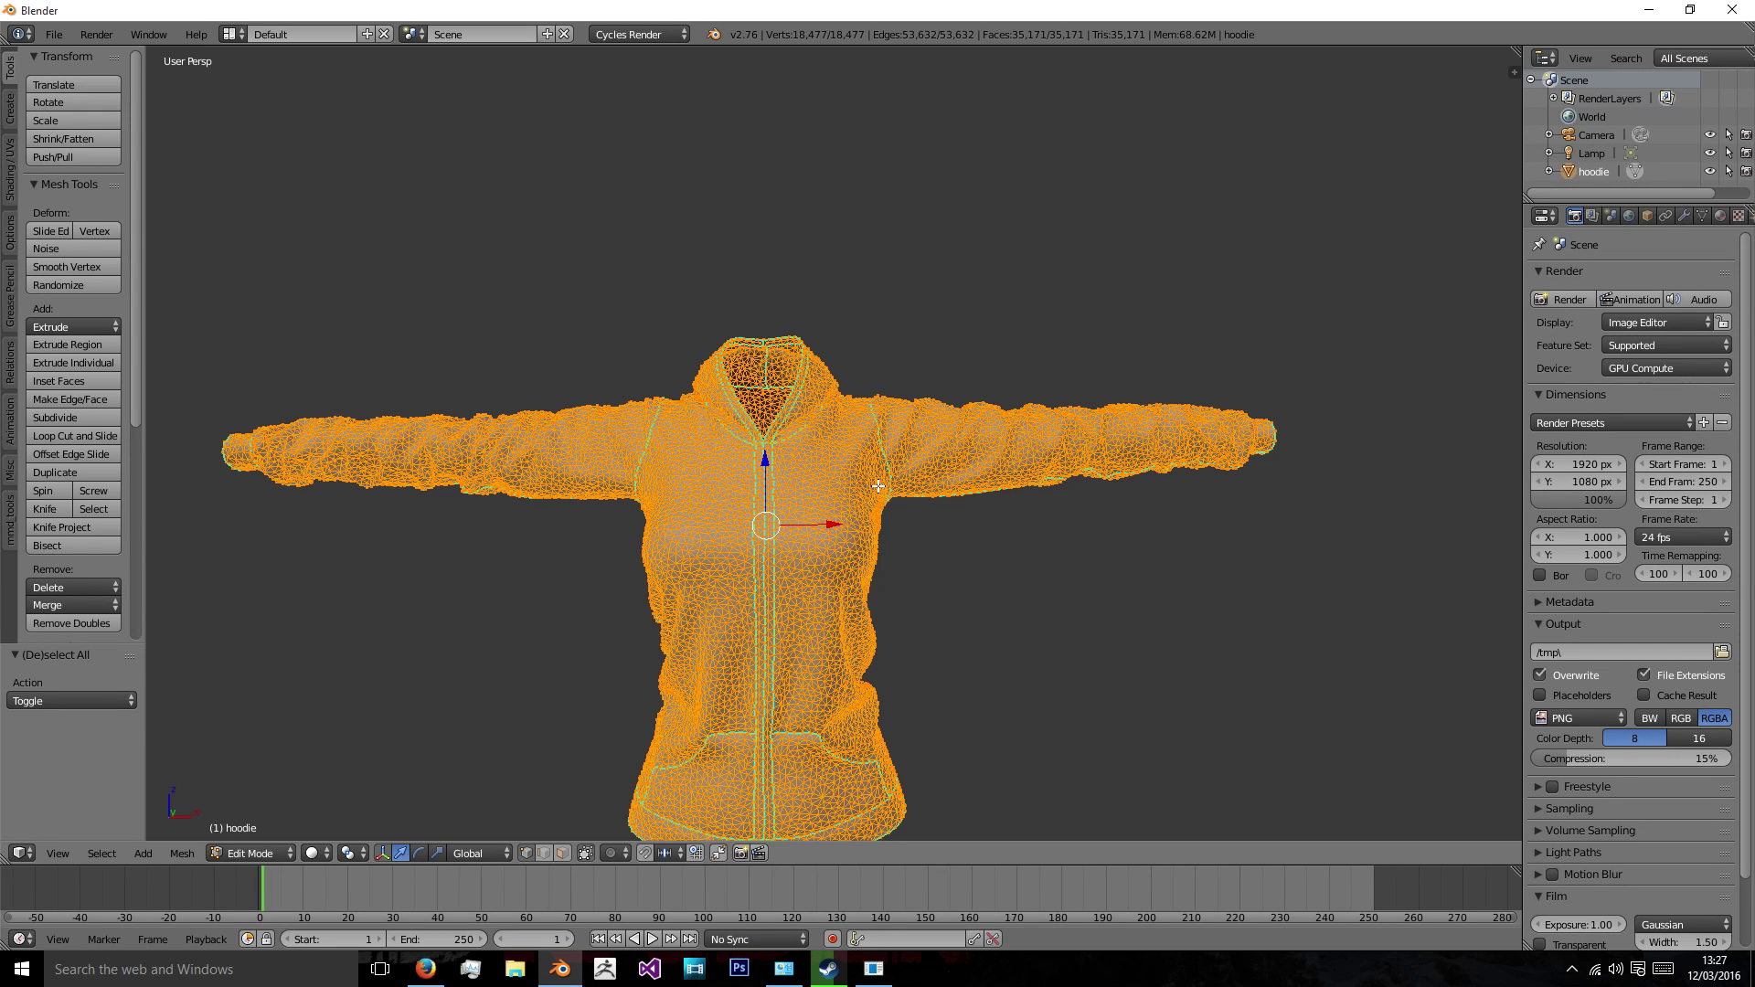
middle_drag(877, 485, 929, 490)
key(ctrl+v)
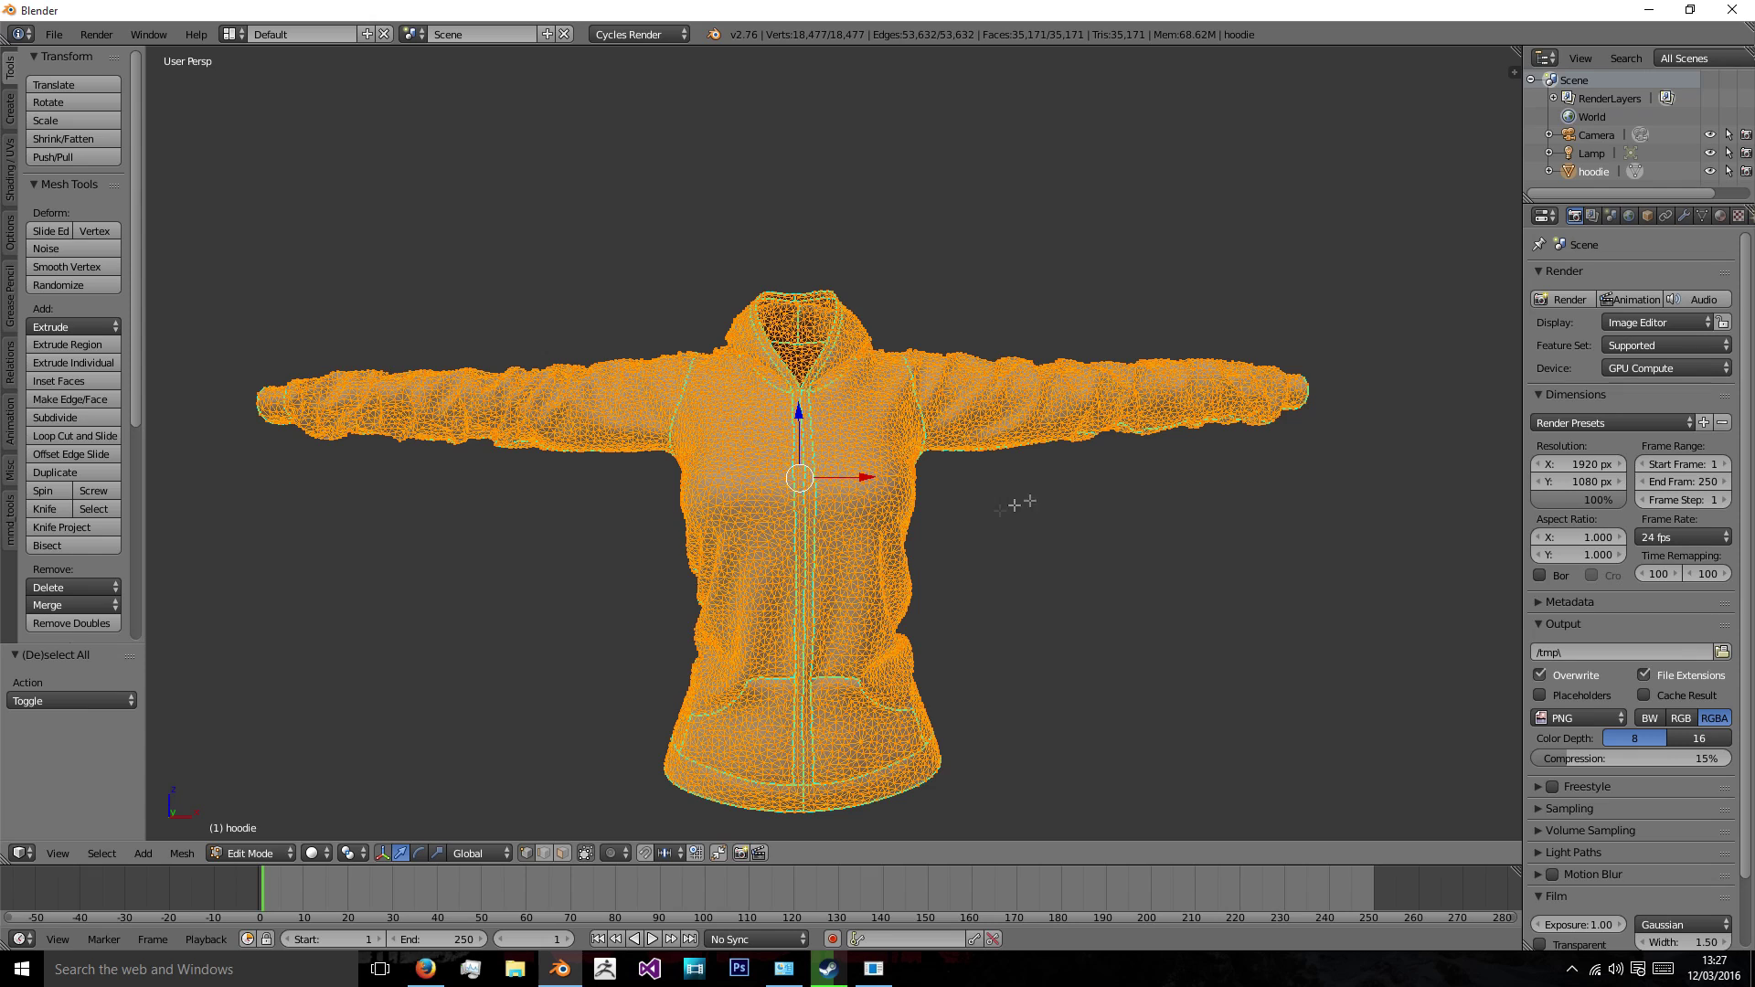
key(ctrl+v)
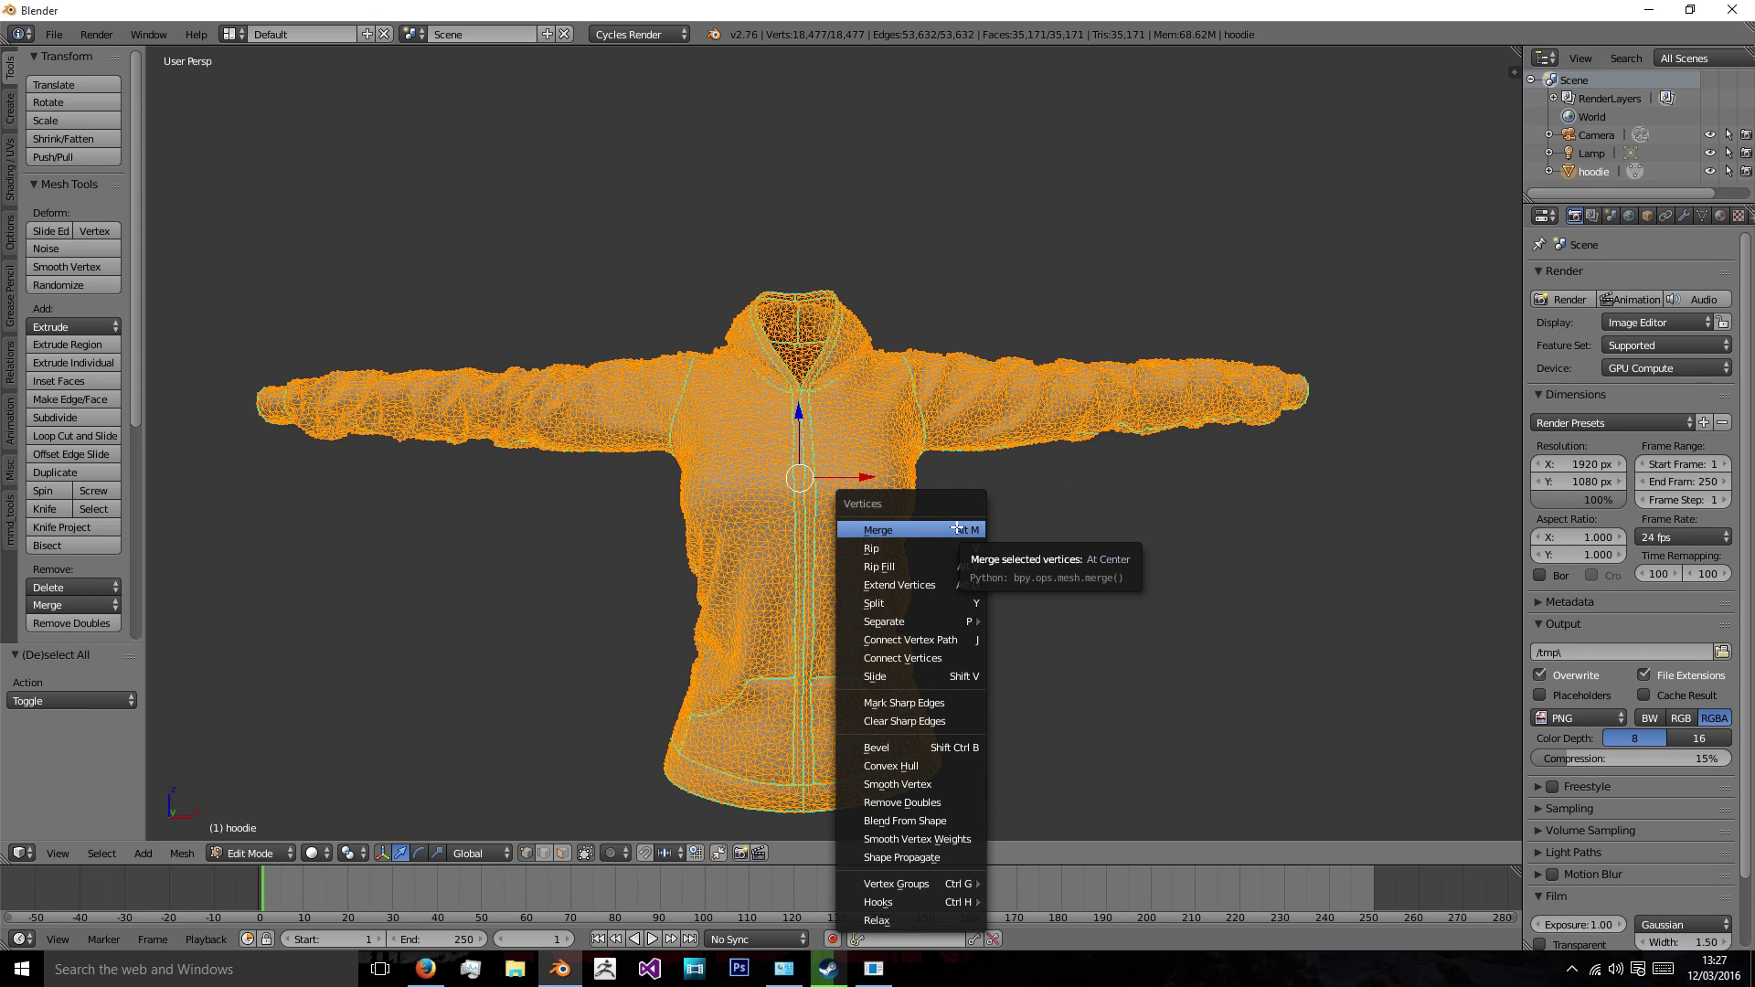
click(967, 810)
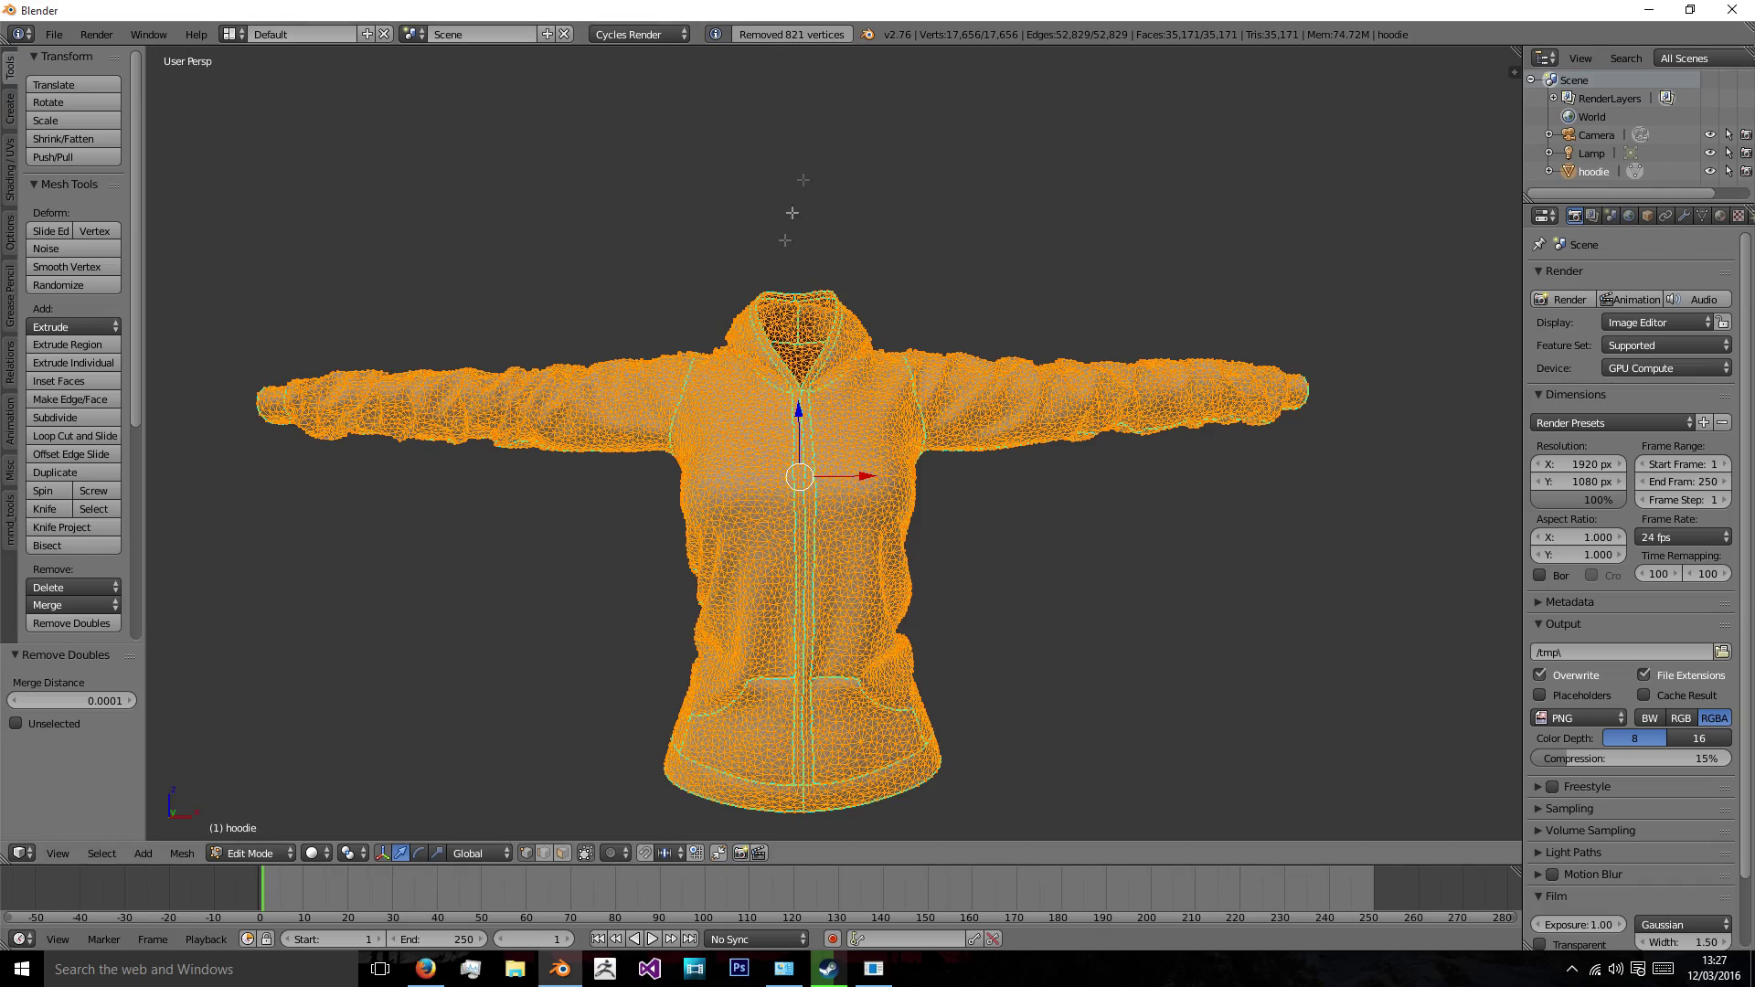
Clear the selection and pick individual edges along the shoulder seam to examine whether sleeve and body are welded.
key(a)
scroll(867, 392, up, 10)
scroll(910, 386, up, 1)
right_click(914, 401)
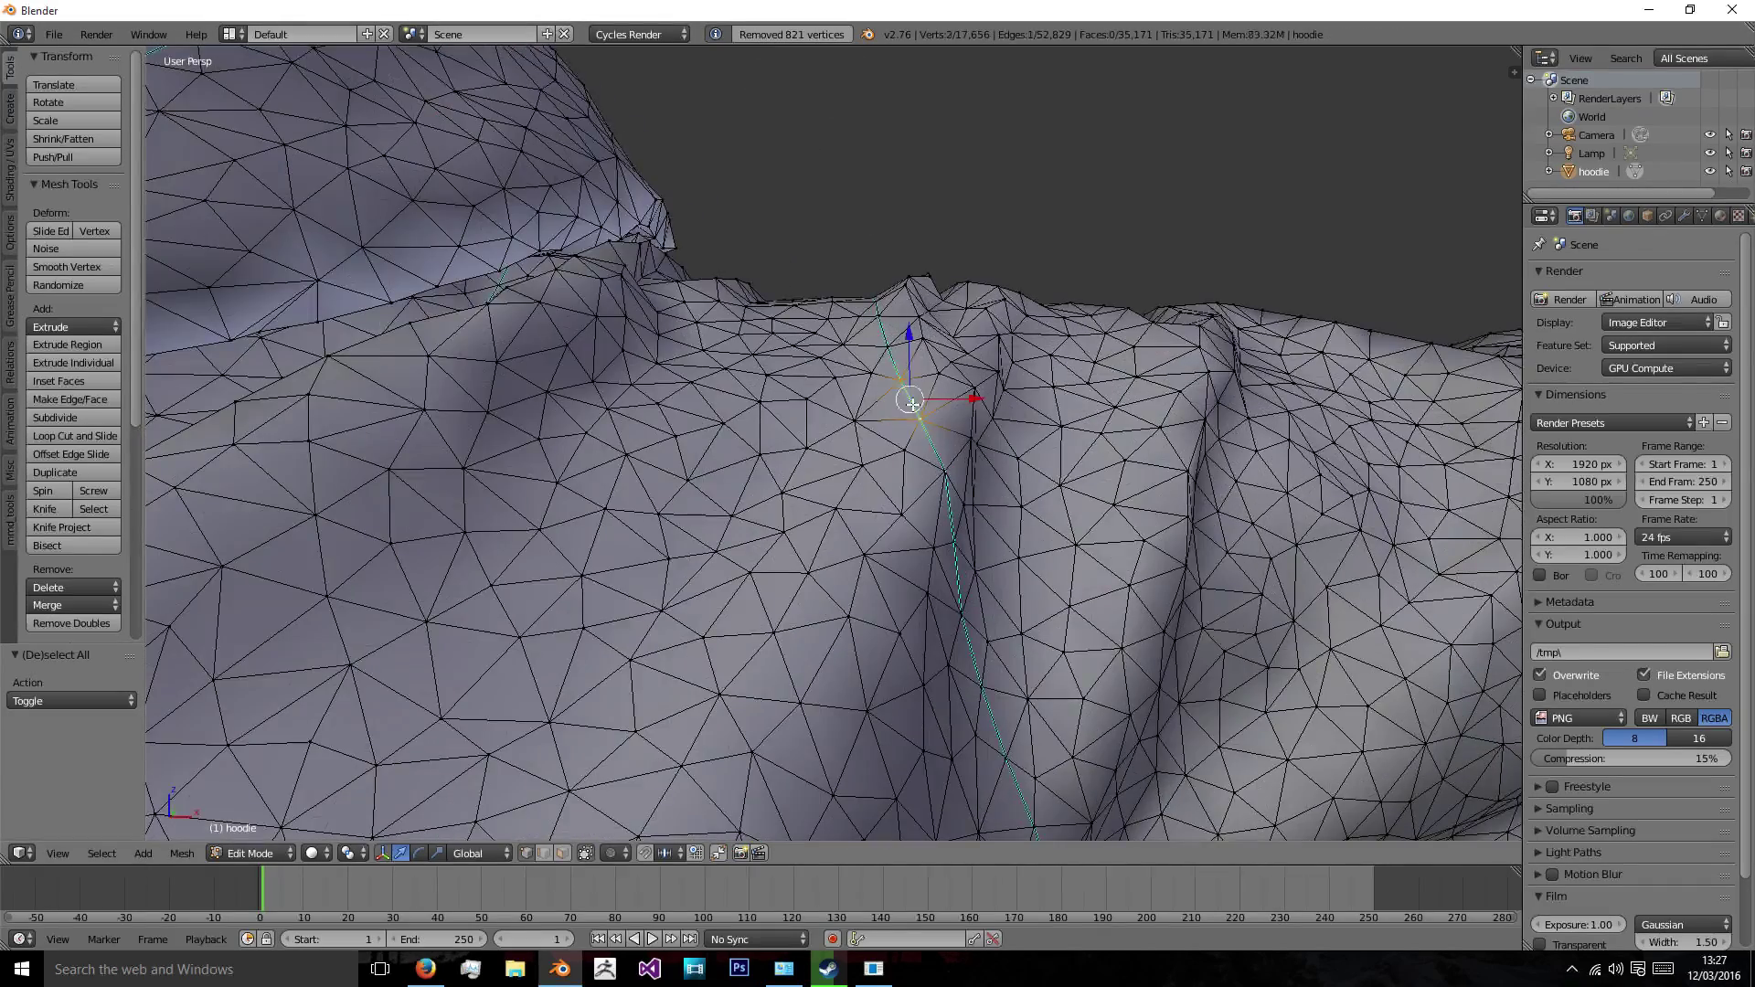
scroll(918, 413, down, 5)
scroll(921, 417, up, 5)
right_click(937, 424)
right_click(946, 460)
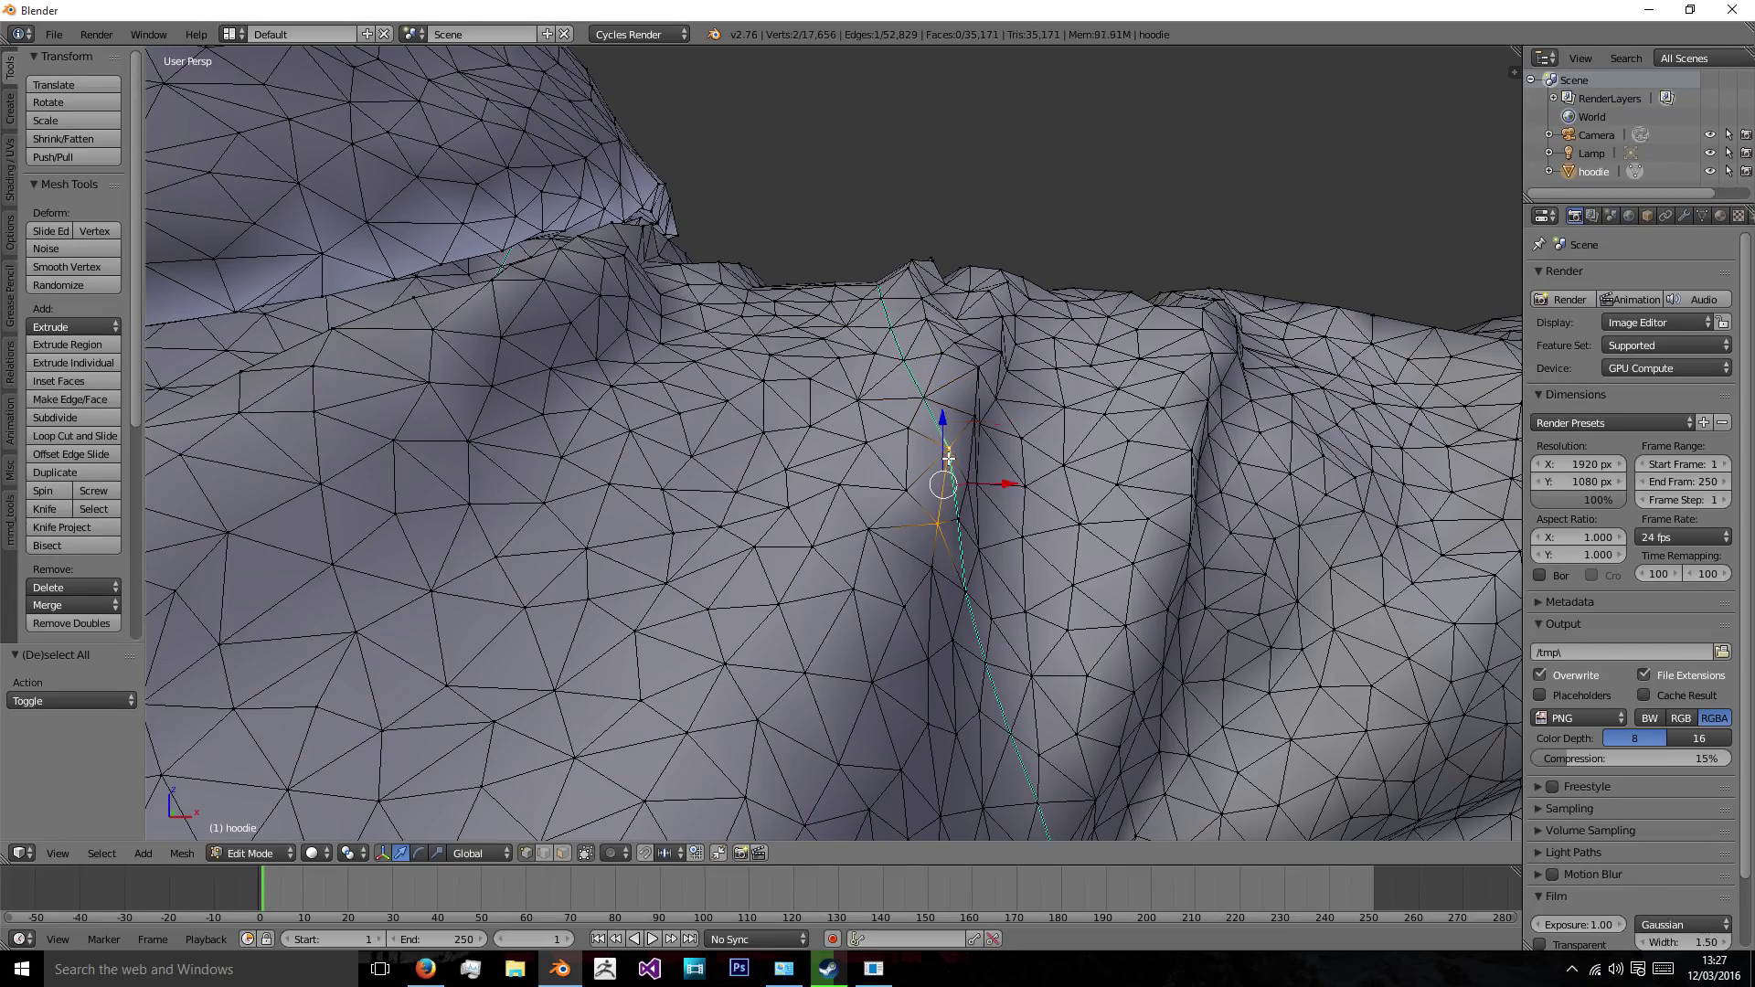
right_click(952, 509)
right_click(958, 585)
right_click(960, 551)
scroll(969, 574, down, 5)
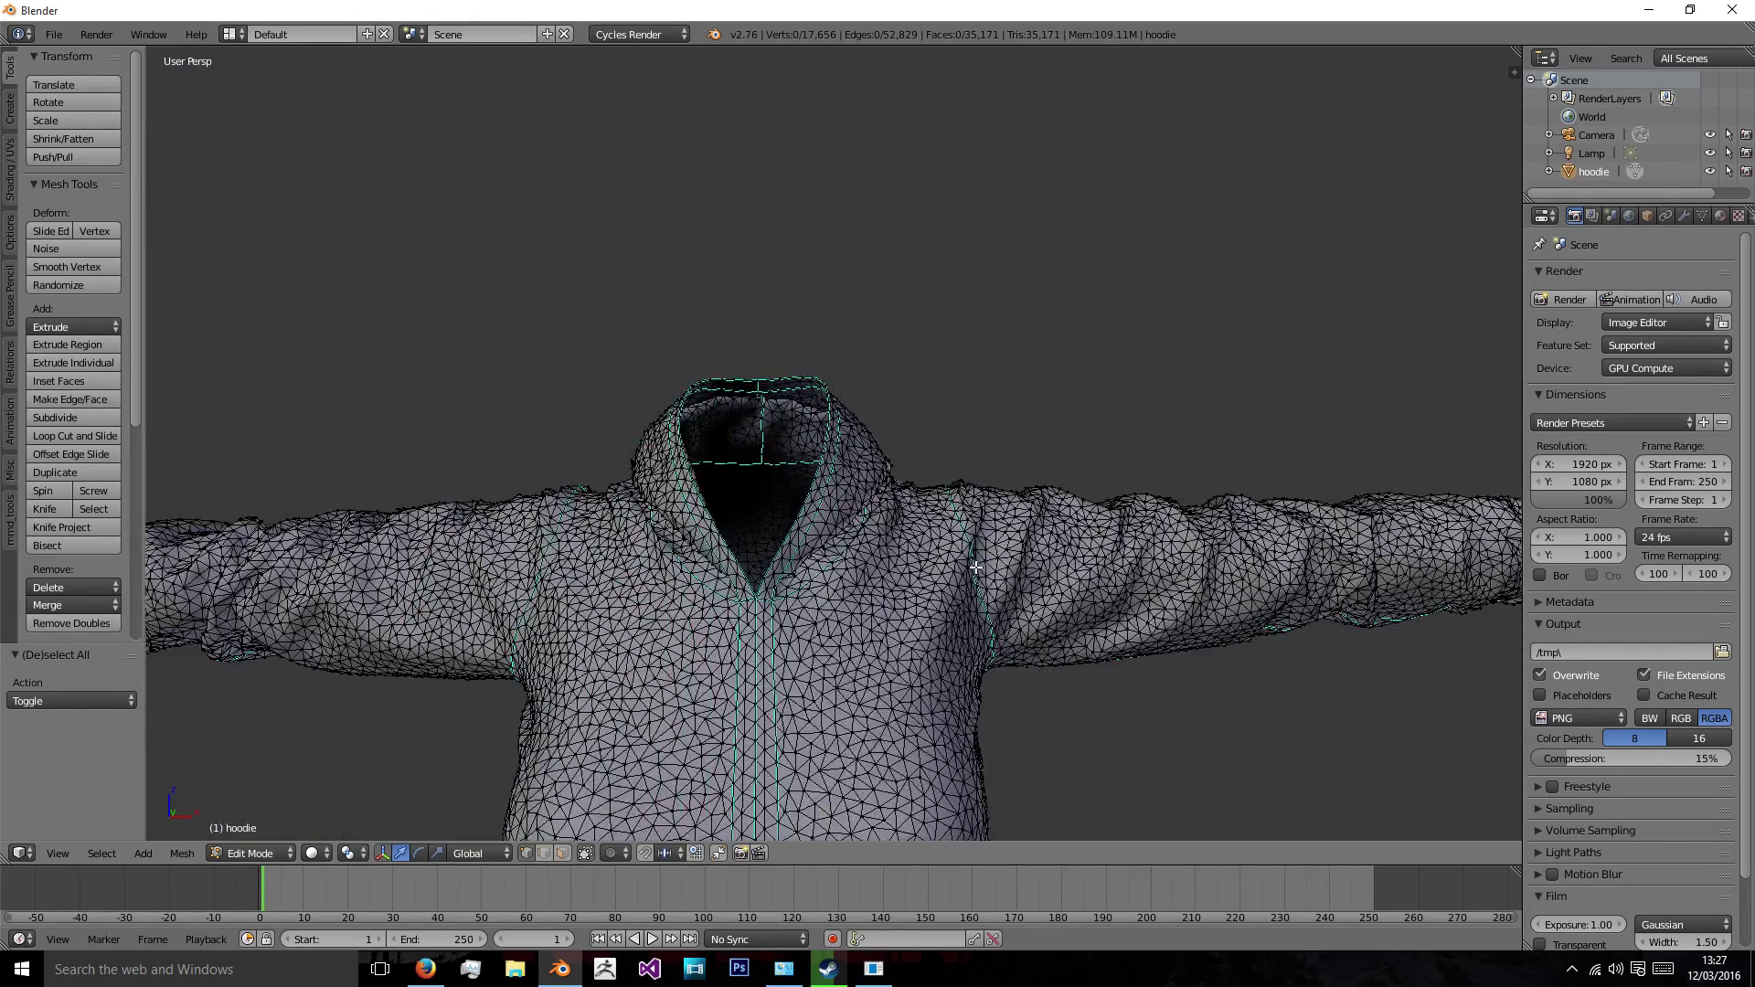
Return the hoodie mesh to Object Mode and start a Wavefront OBJ export.
key(Tab)
scroll(969, 574, down, 6)
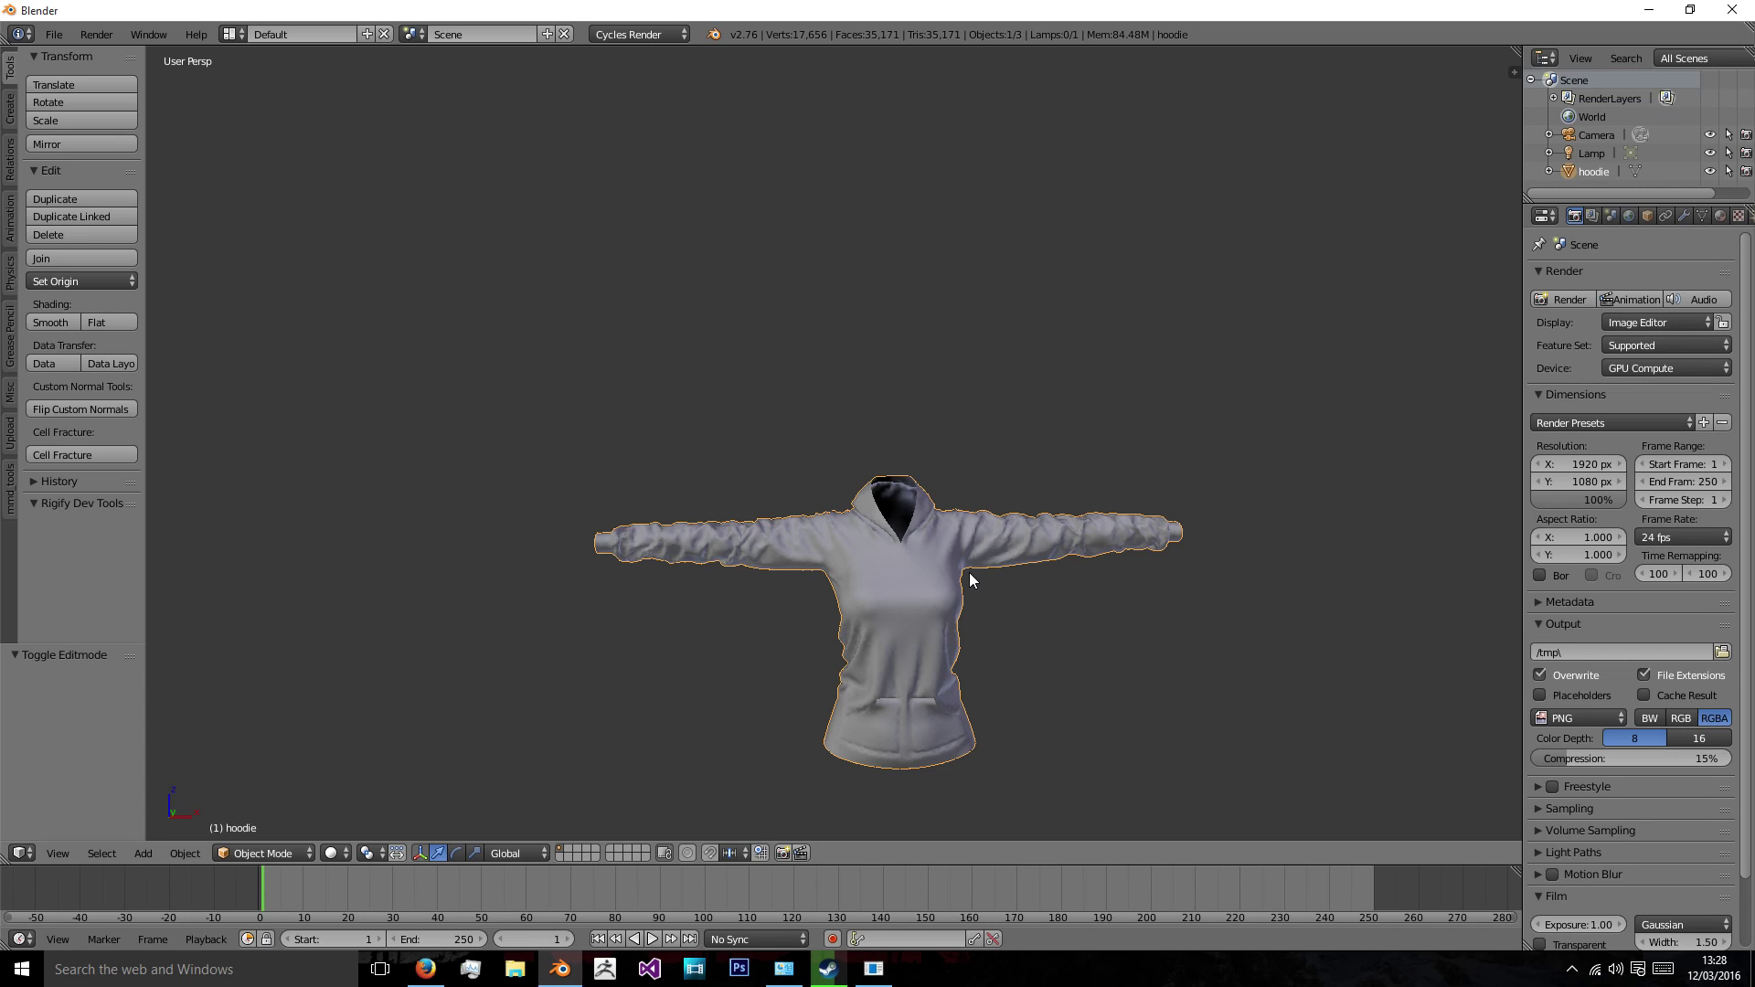
click(54, 34)
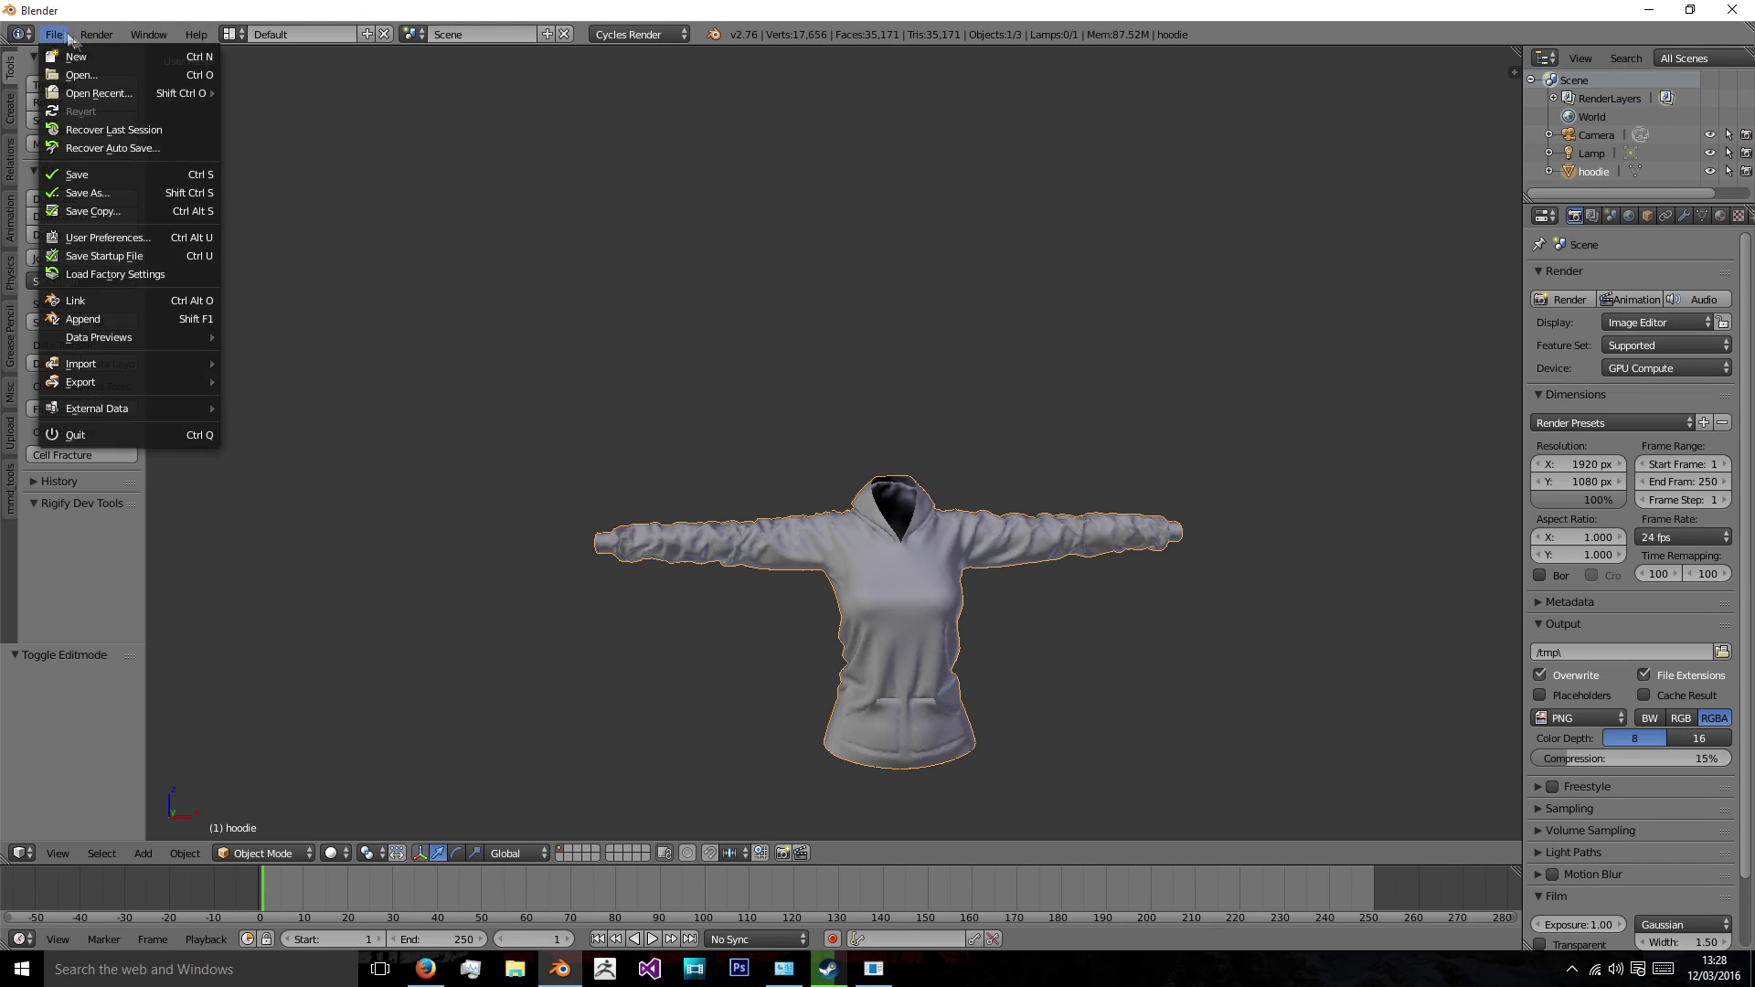
click(51, 37)
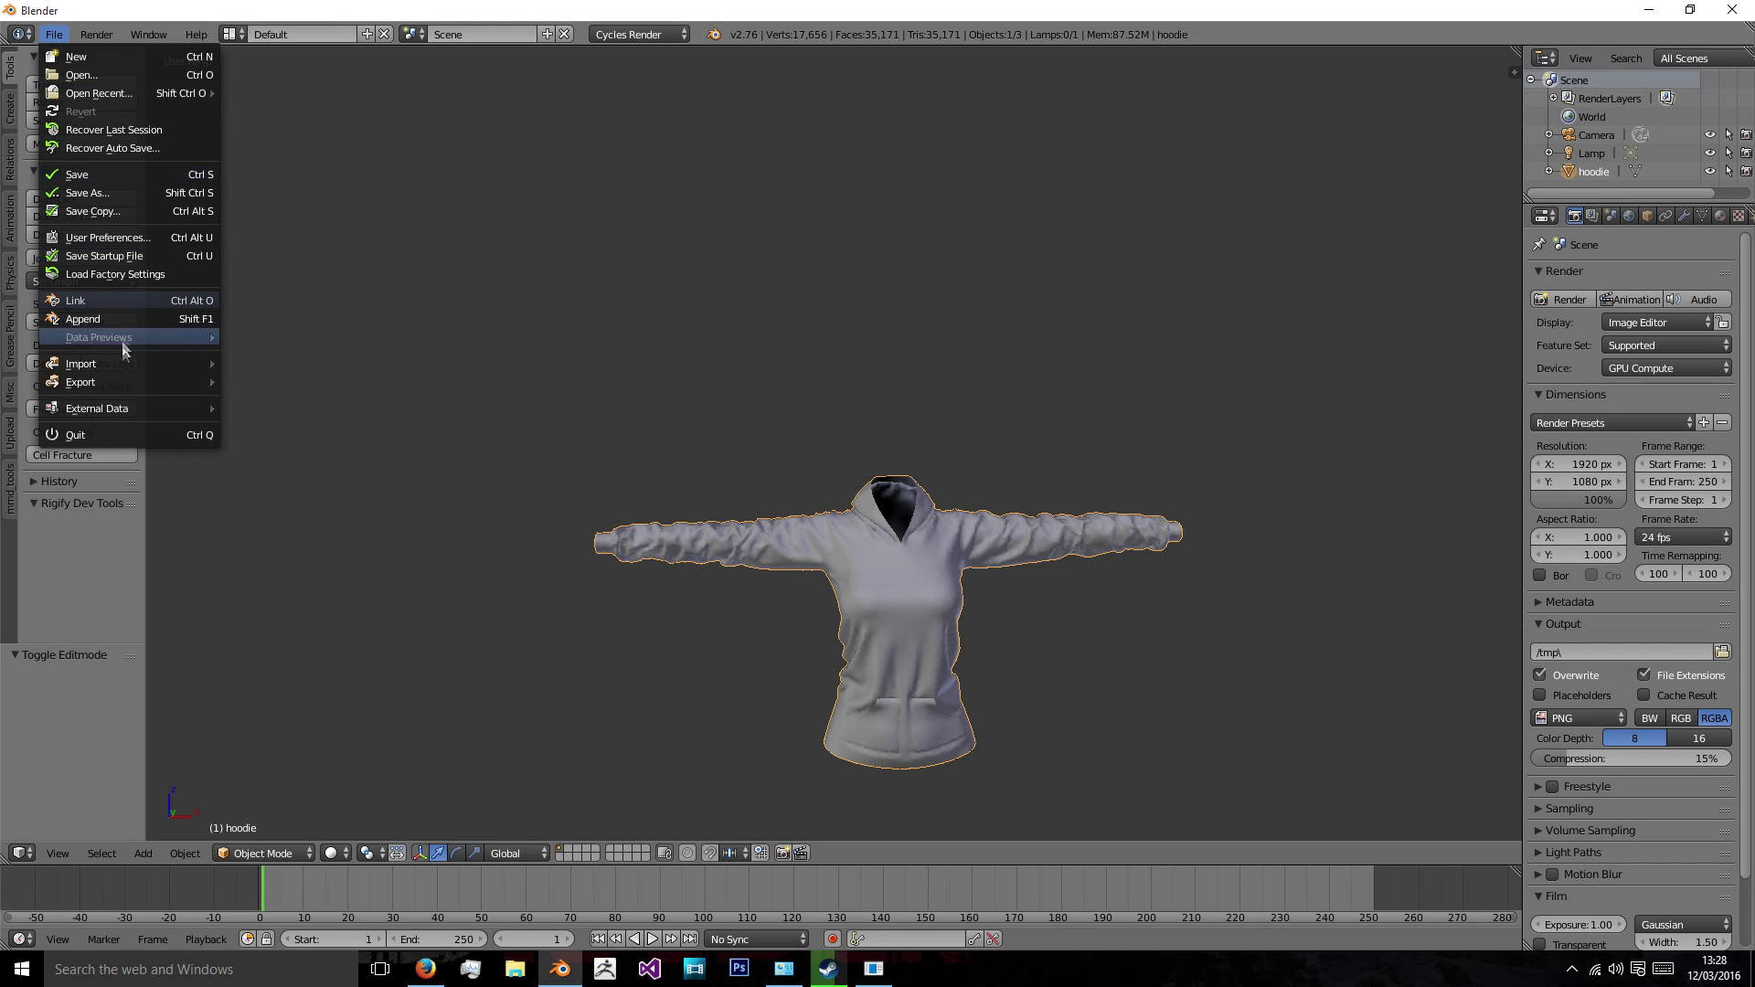
mouse_move(122, 382)
click(337, 469)
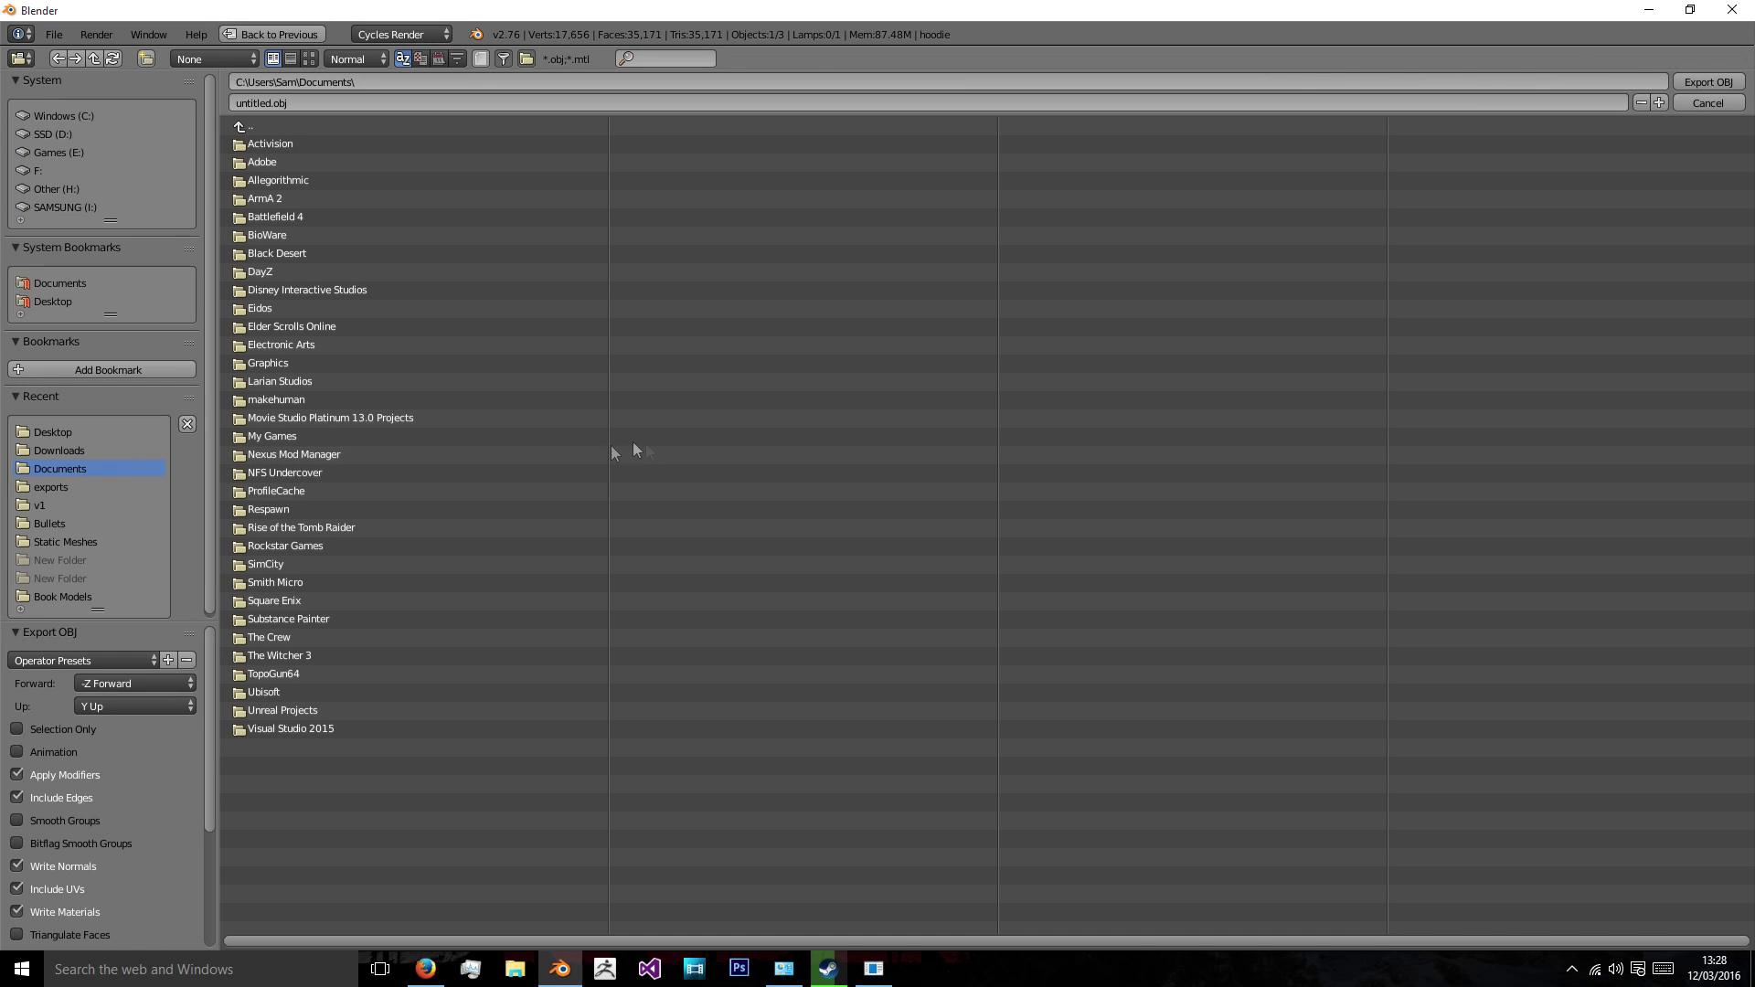
Export only the selected hoodie to the Desktop folder, overwriting the existing hoodie.obj.
click(22, 729)
click(43, 300)
click(378, 160)
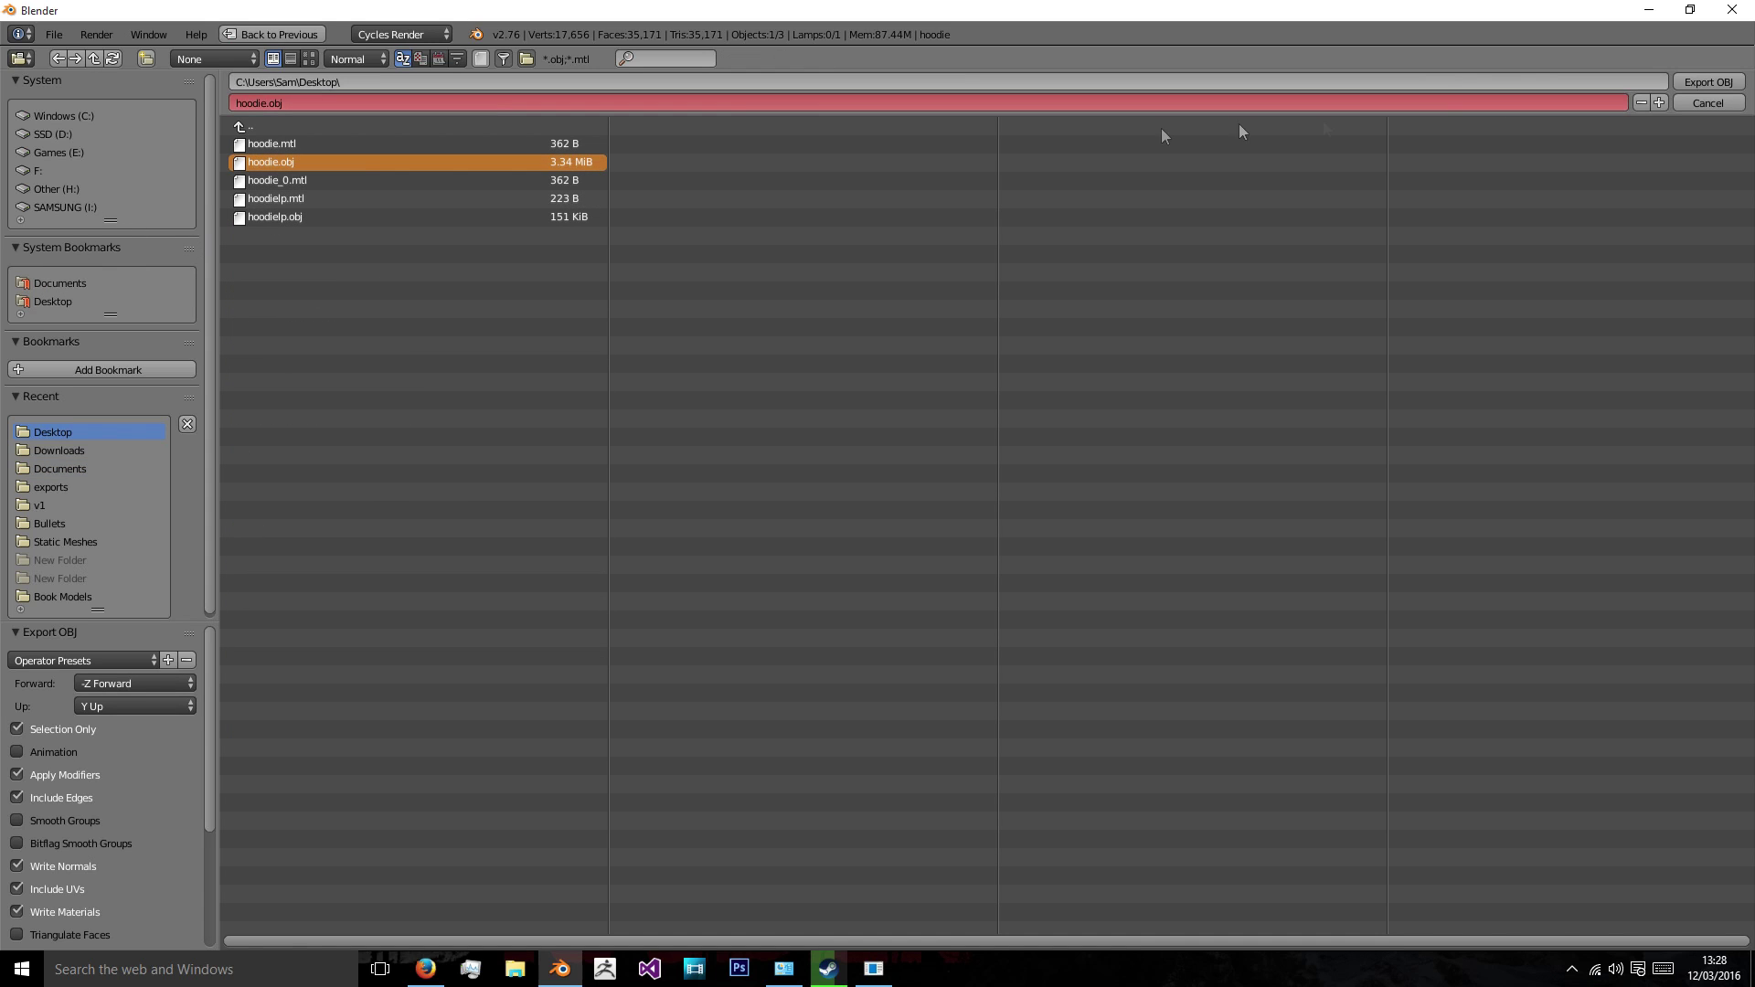
click(1708, 83)
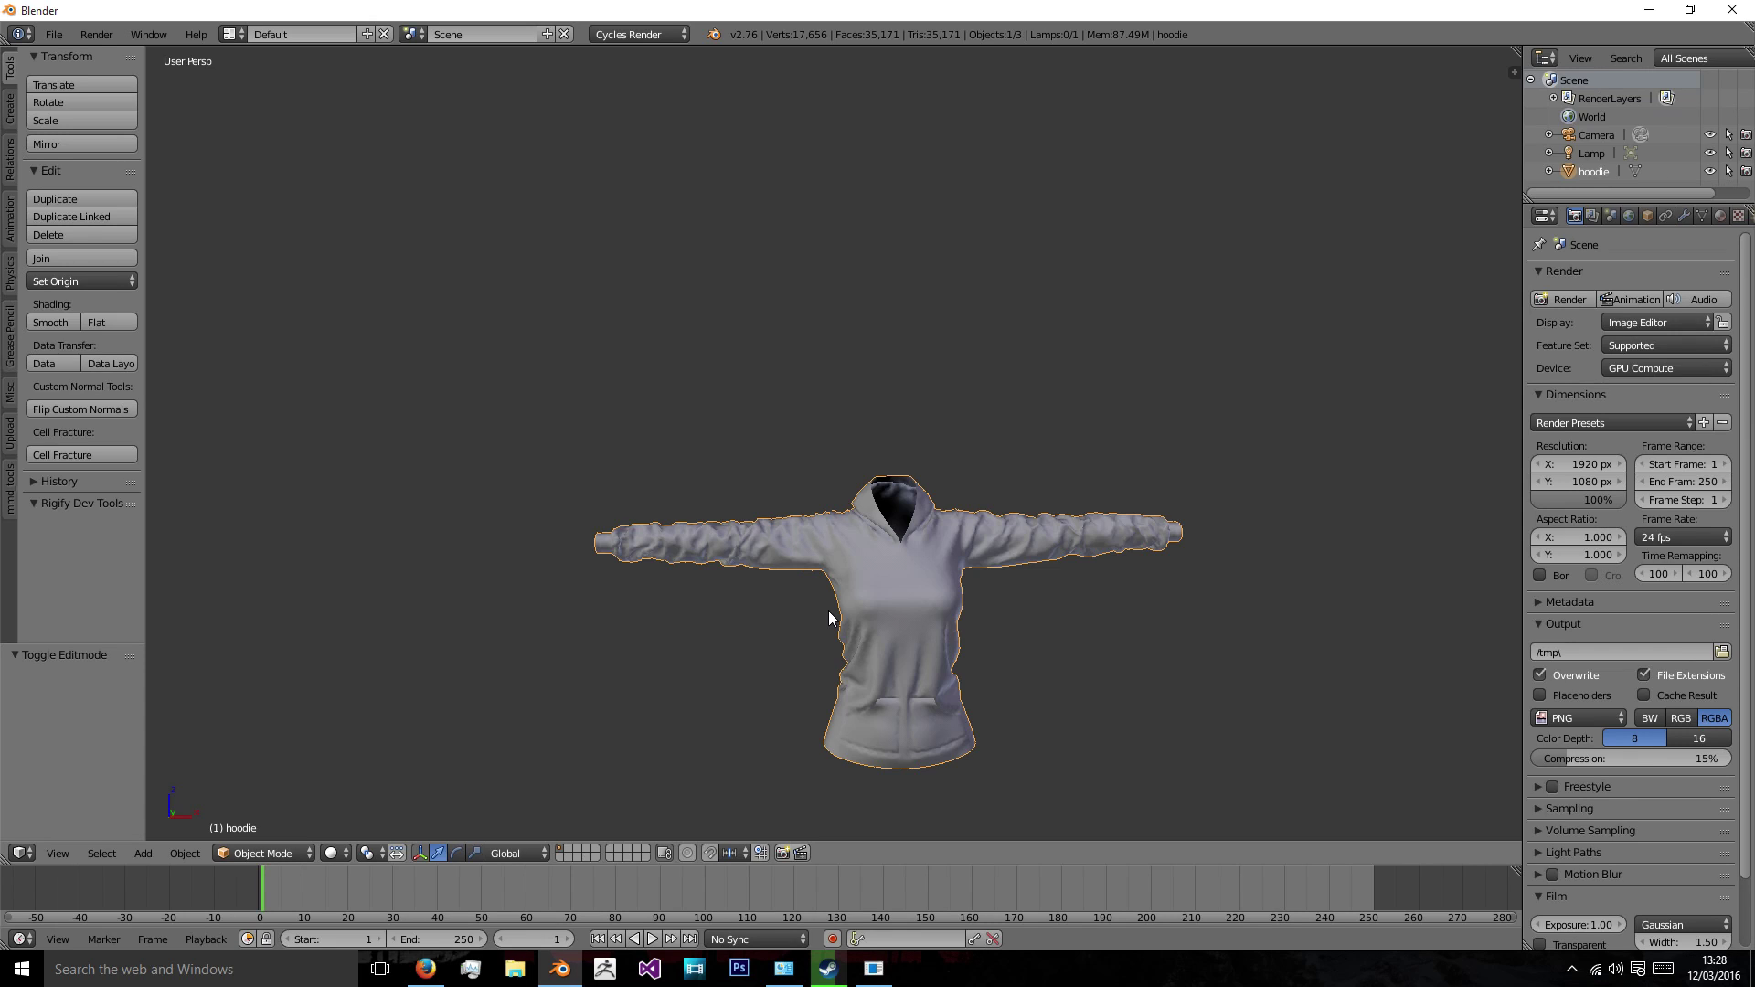
middle_drag(832, 620, 806, 595)
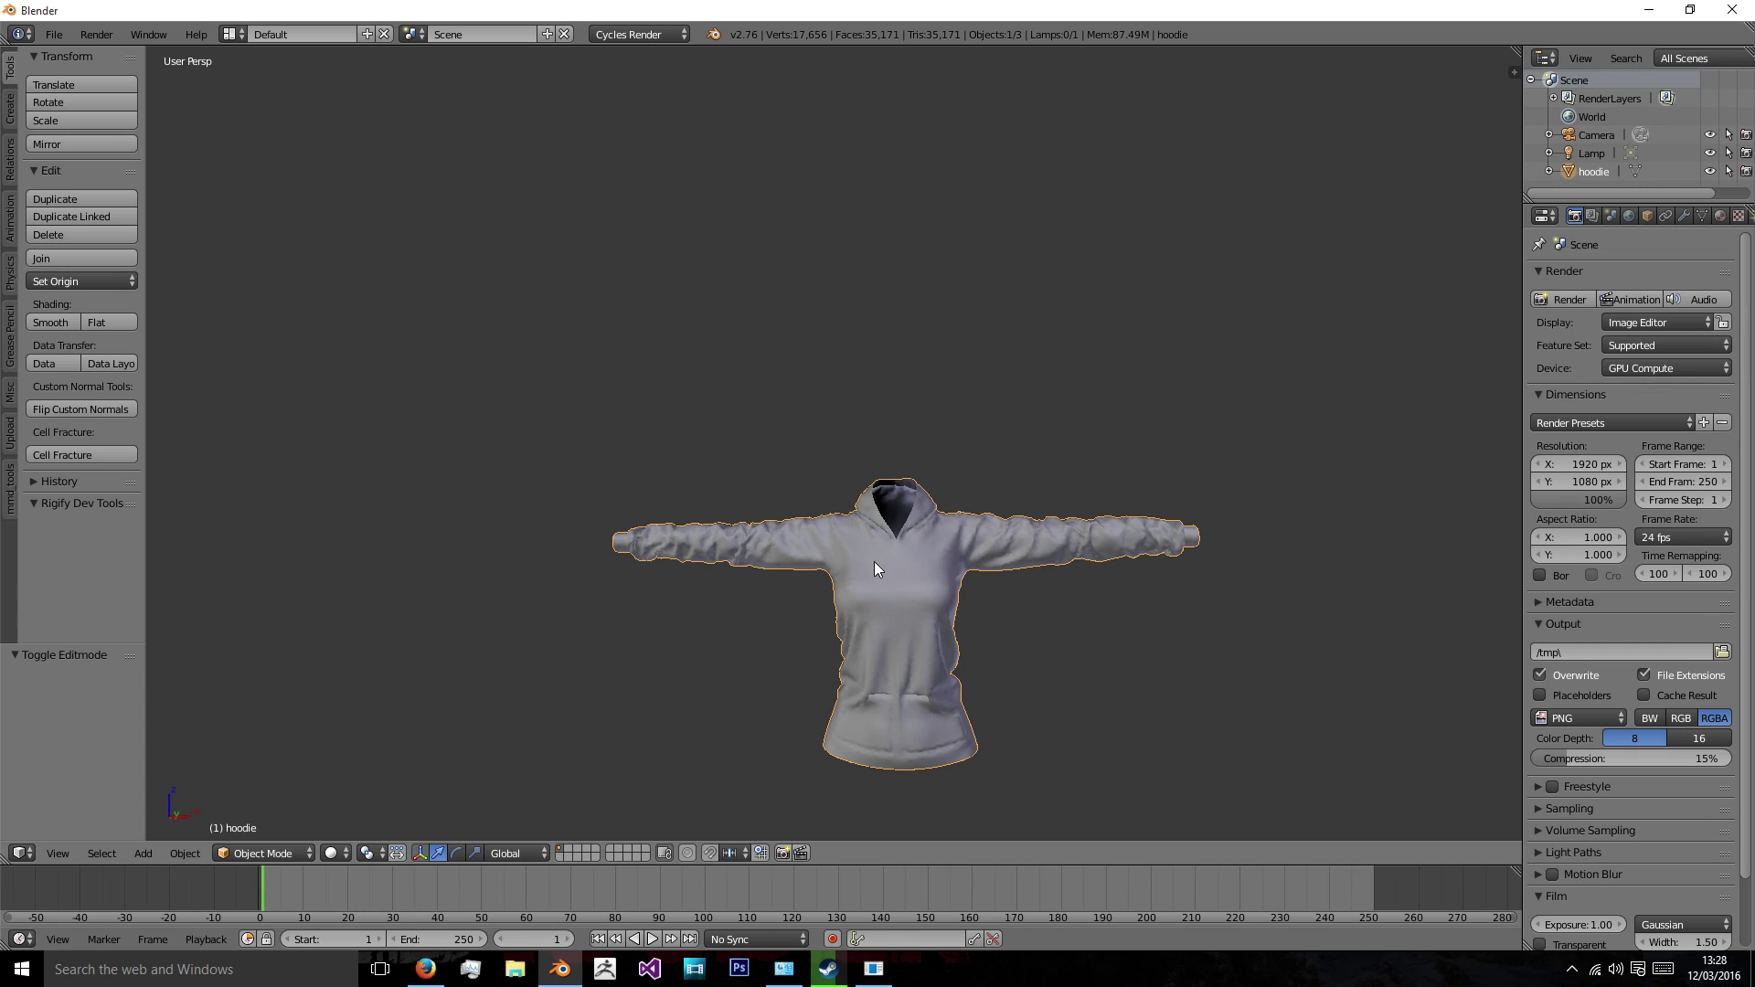
middle_drag(984, 517, 855, 535)
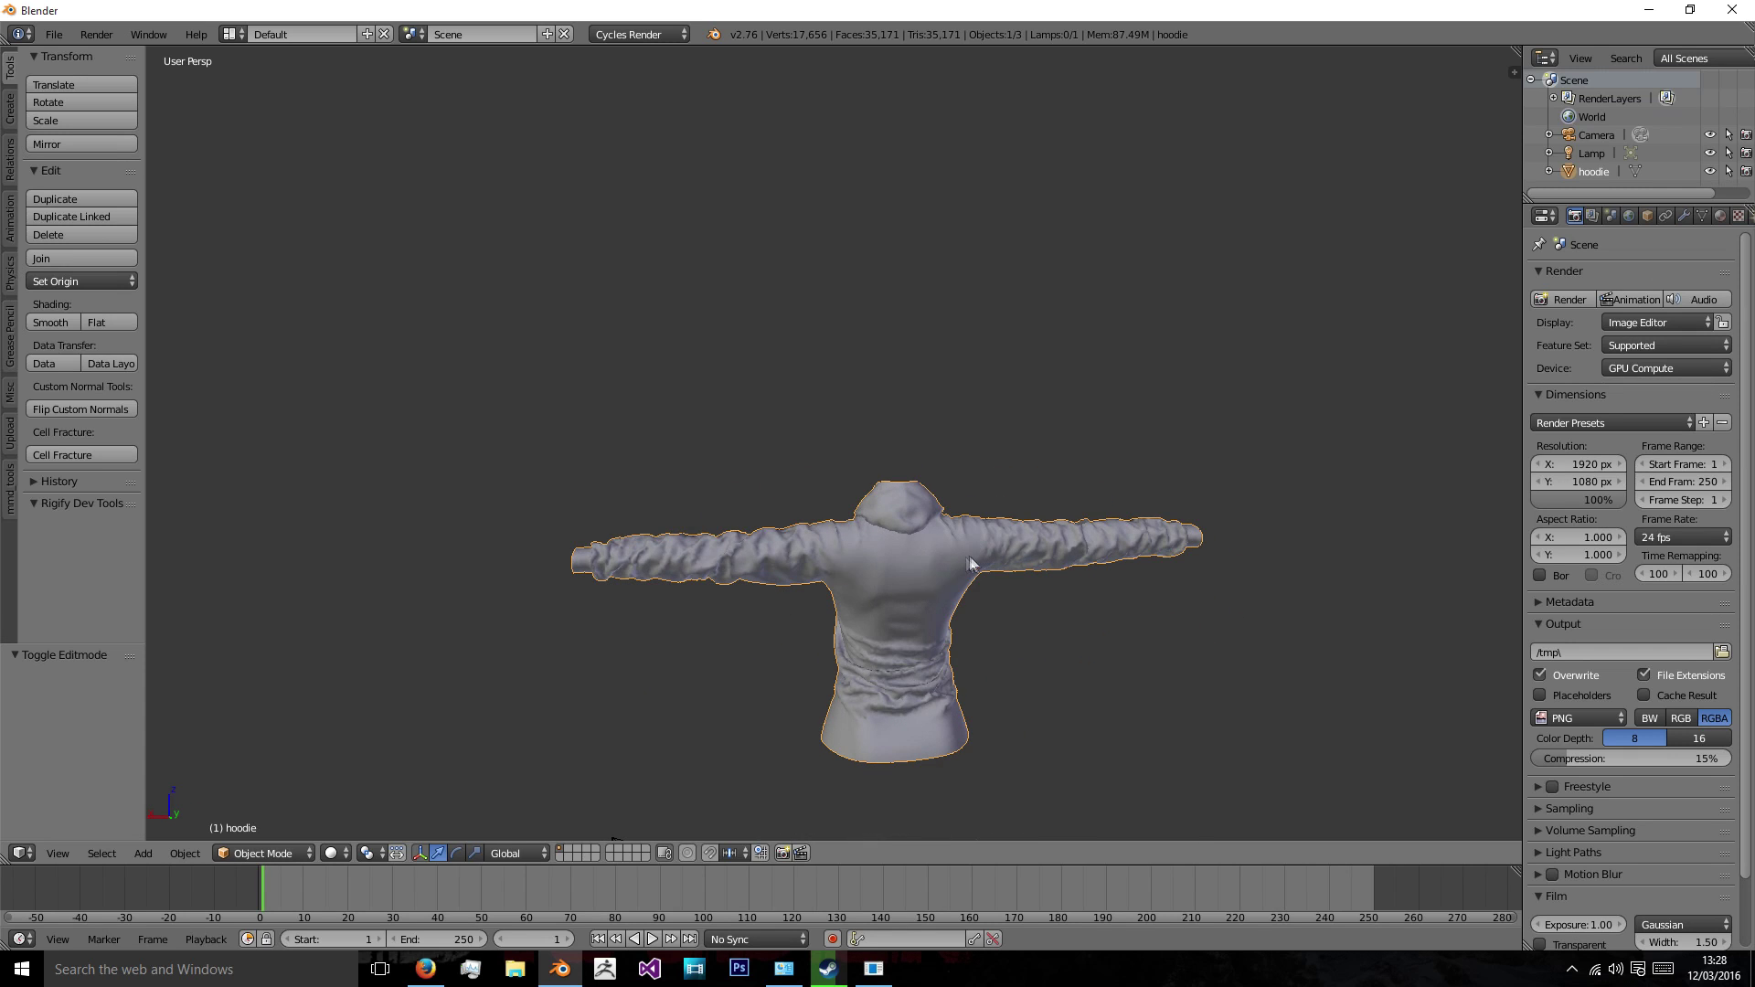
middle_drag(905, 473, 1126, 496)
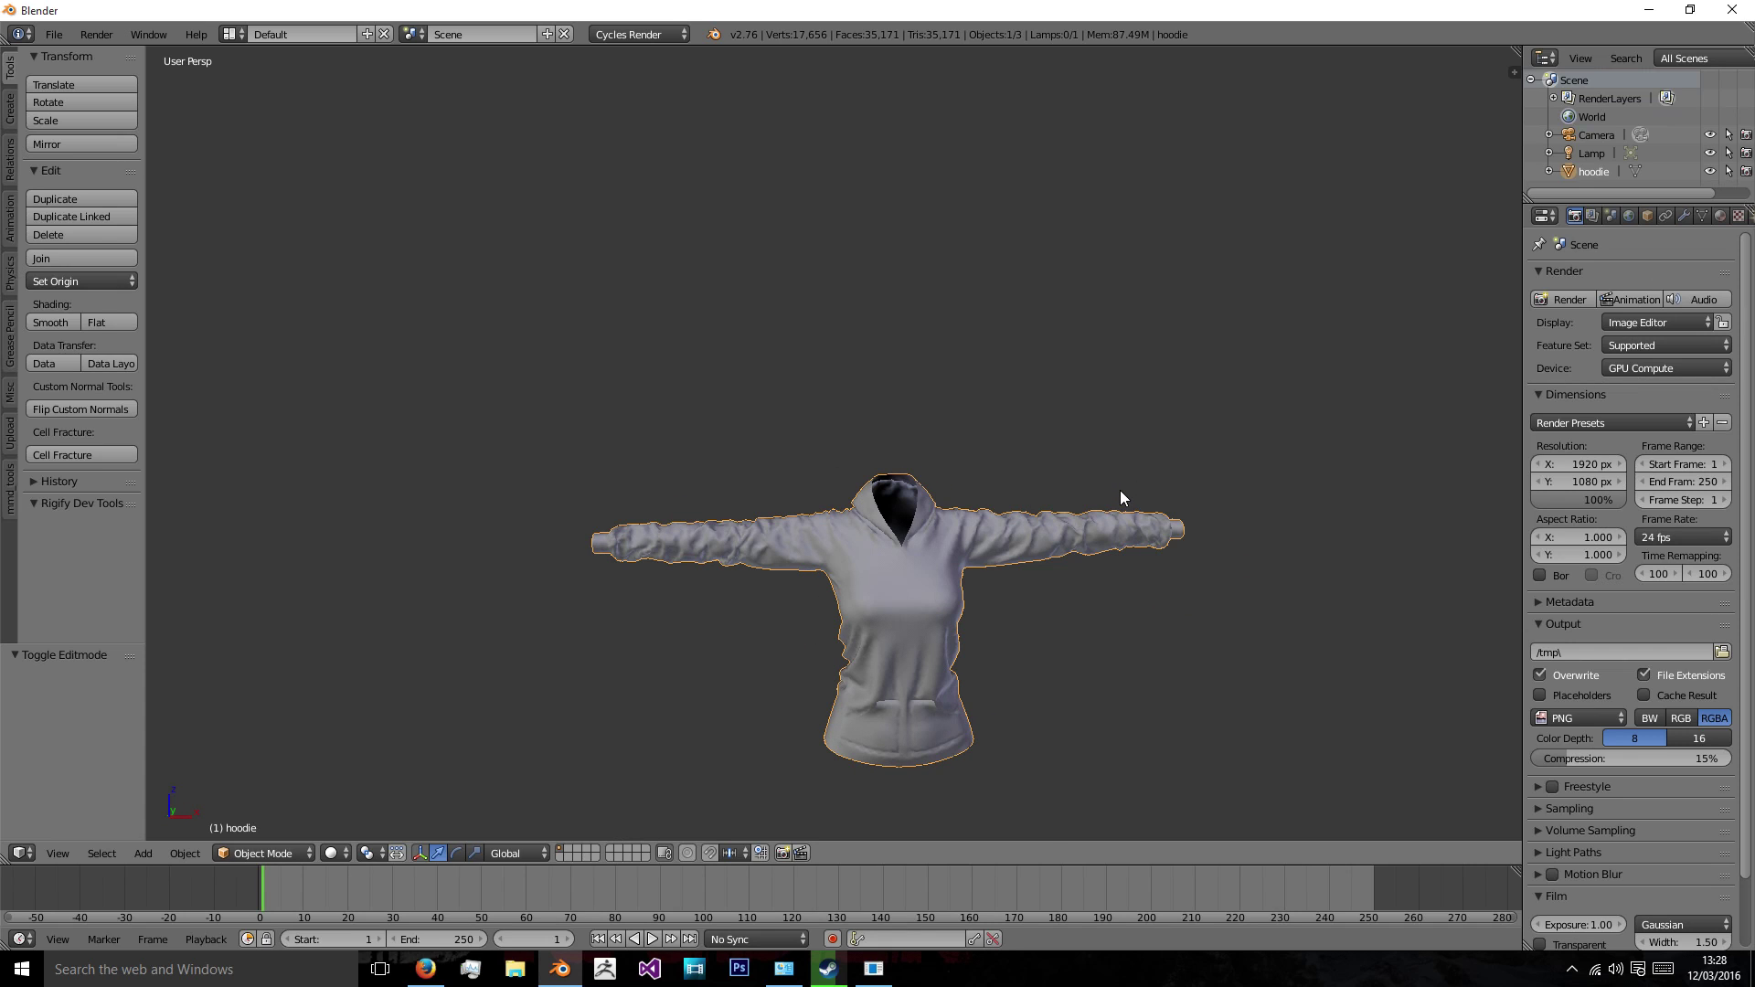